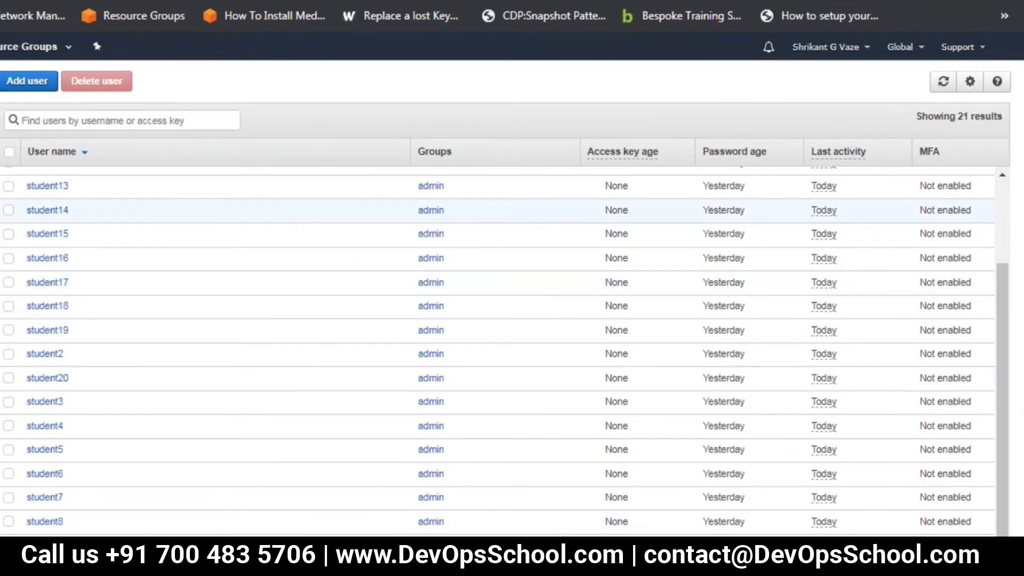
Review the permissions of user student1 and the options for adding permissions, and return to the groups list
scroll(48, 212, "up", 5)
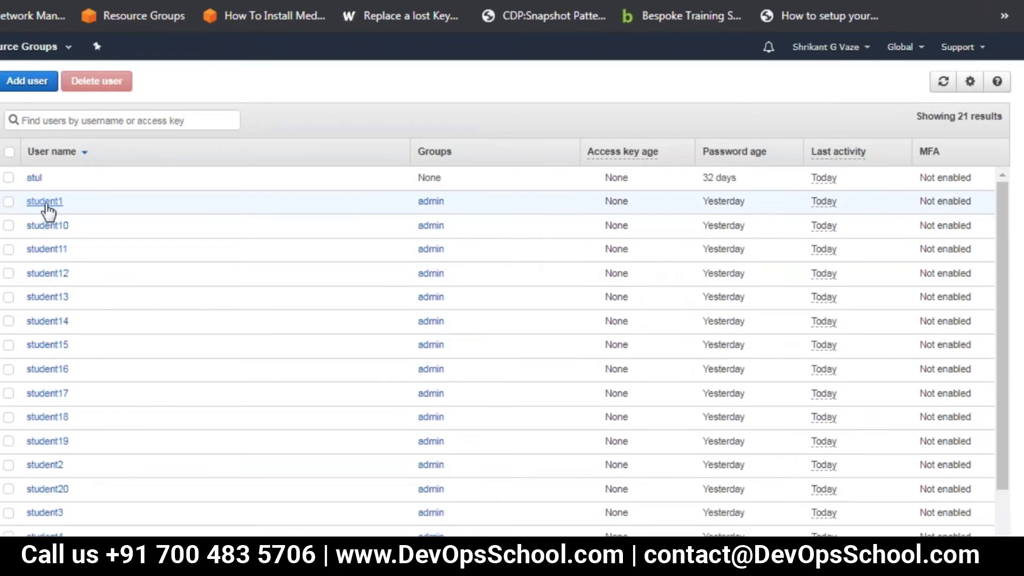
left_click(45, 202)
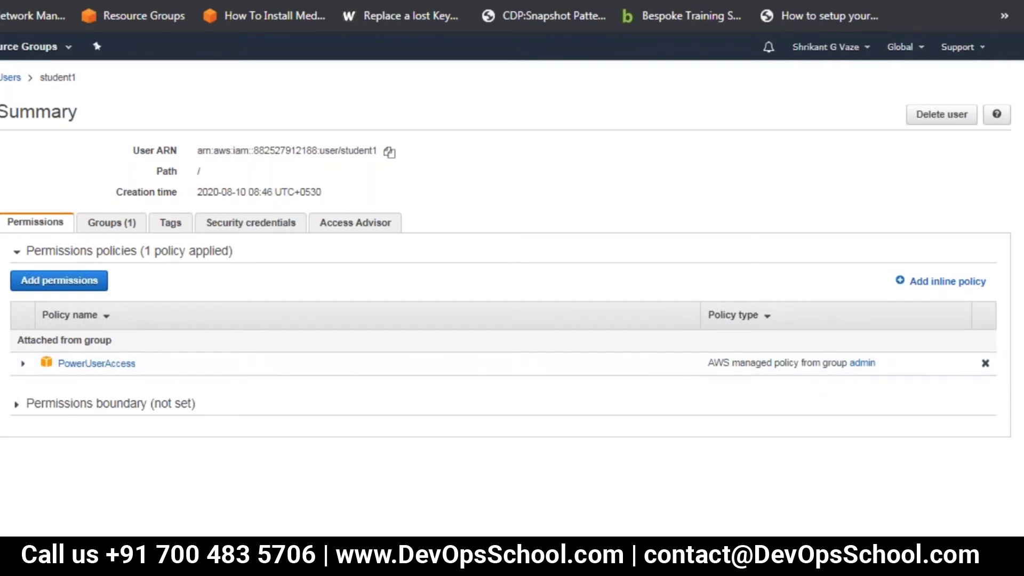
left_click(65, 287)
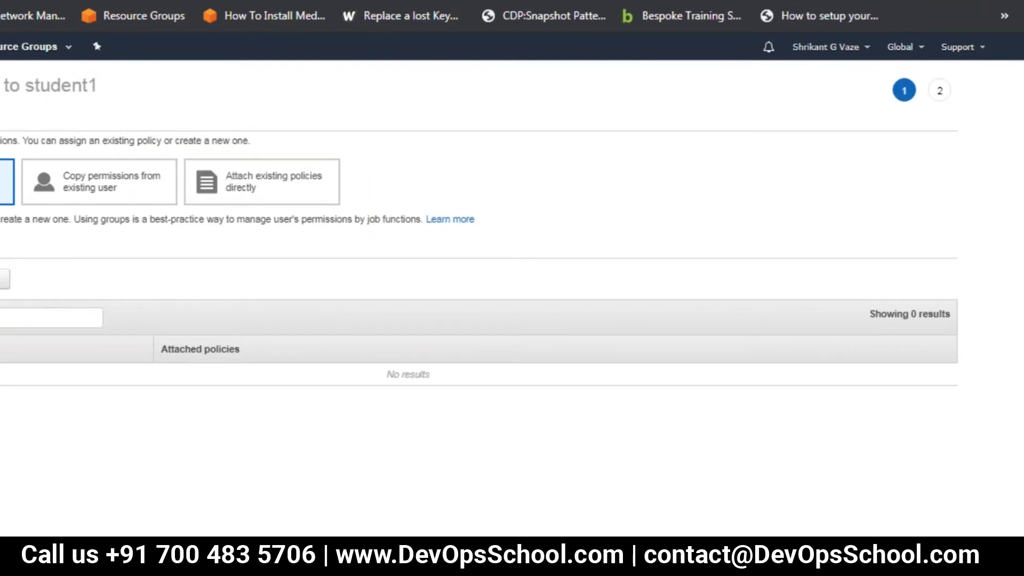
key("alt+Left")
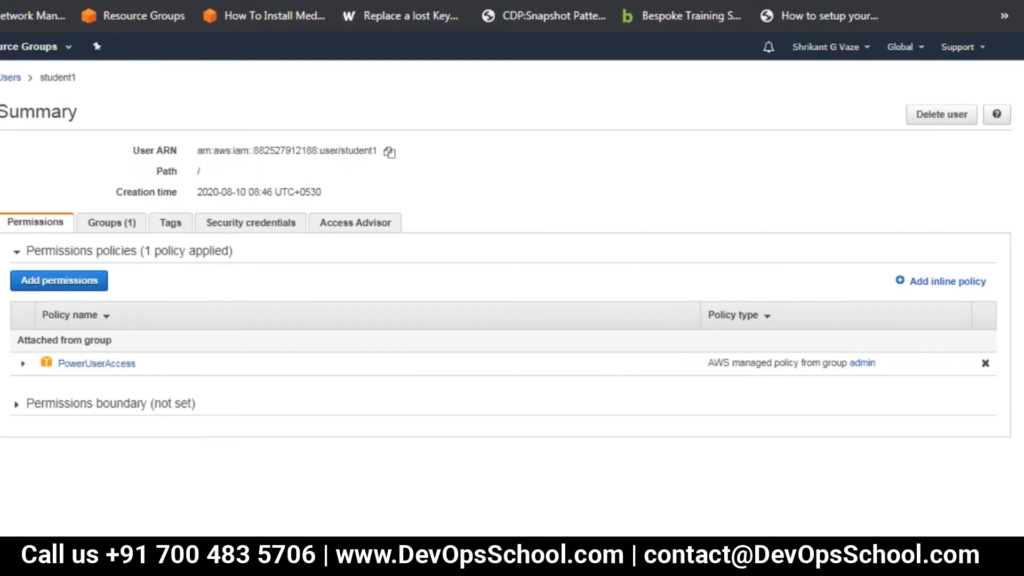
key("alt+Left")
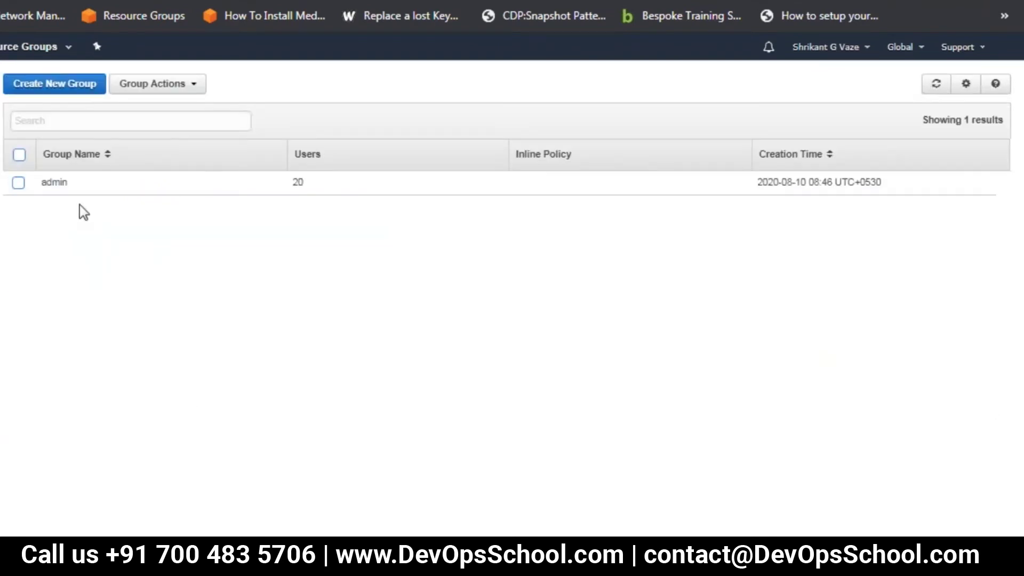
Attach the AdministratorAccess policy to the admin group and detach PowerUserAccess from it
left_click(56, 185)
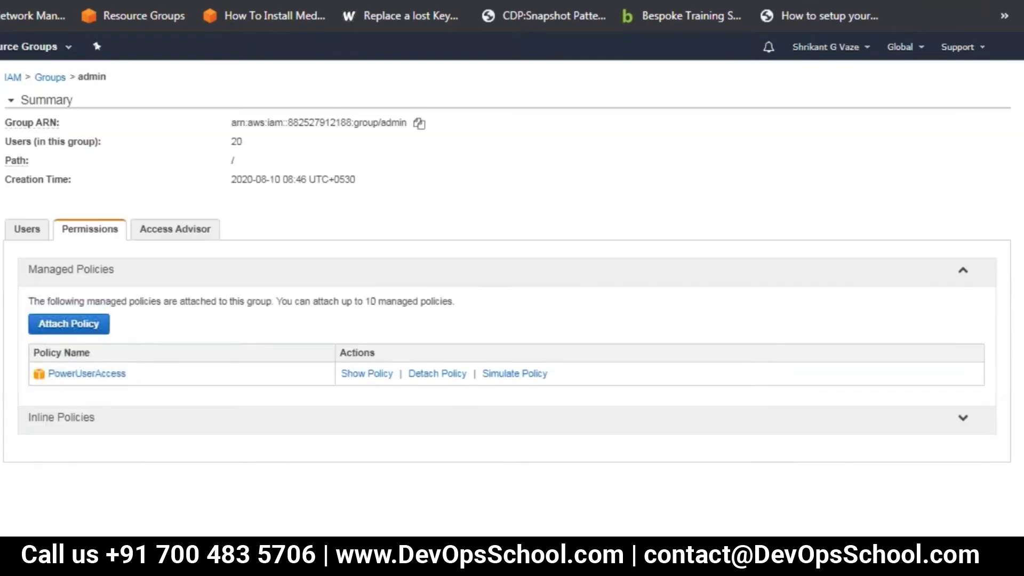
left_click(74, 332)
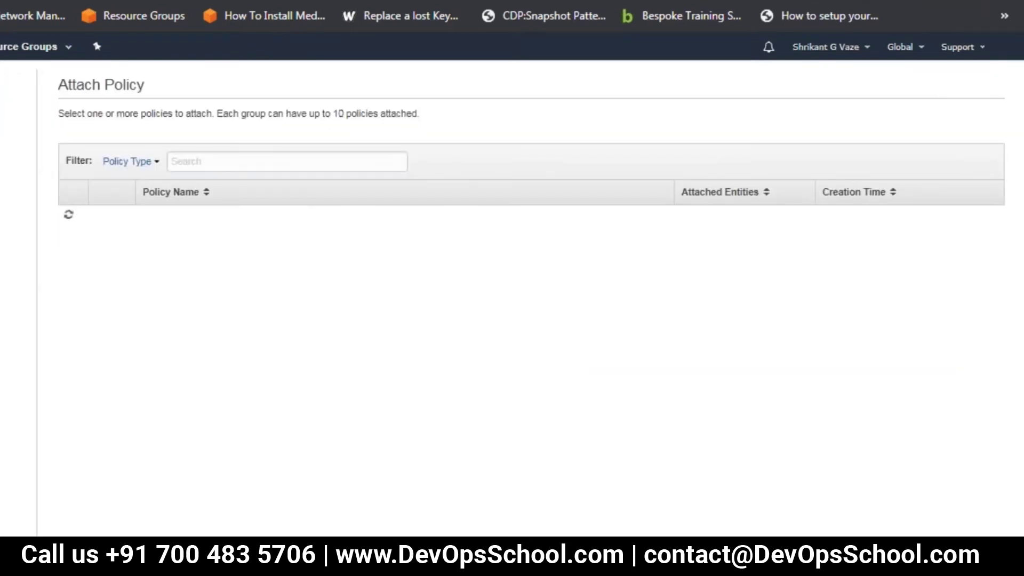
left_click(242, 161)
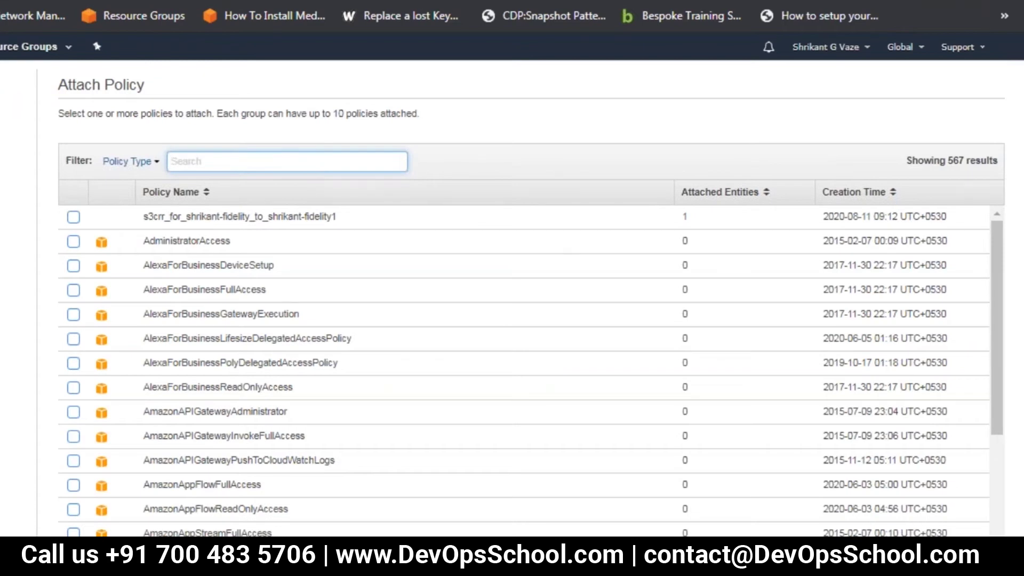
left_click(74, 242)
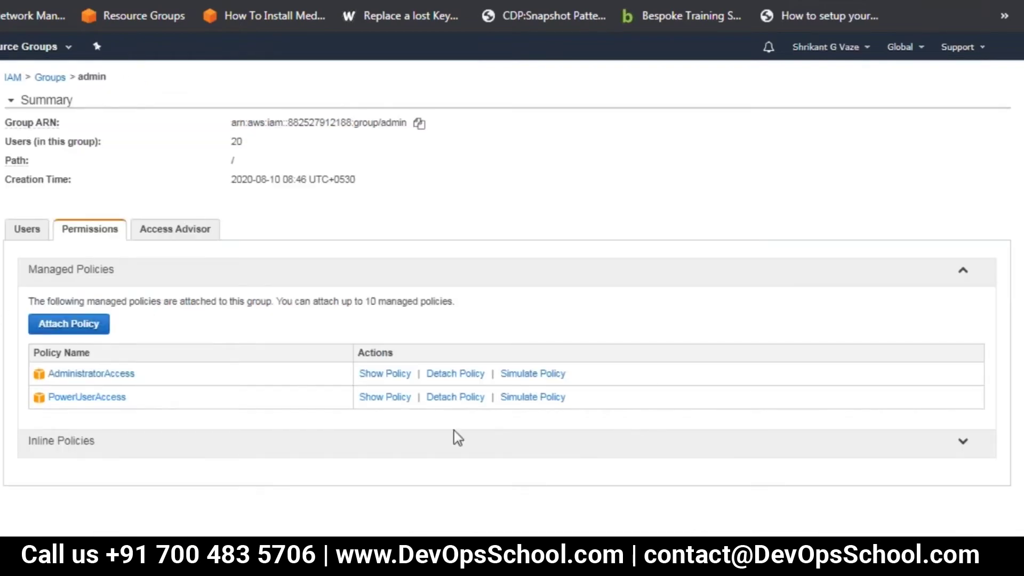
left_click(452, 398)
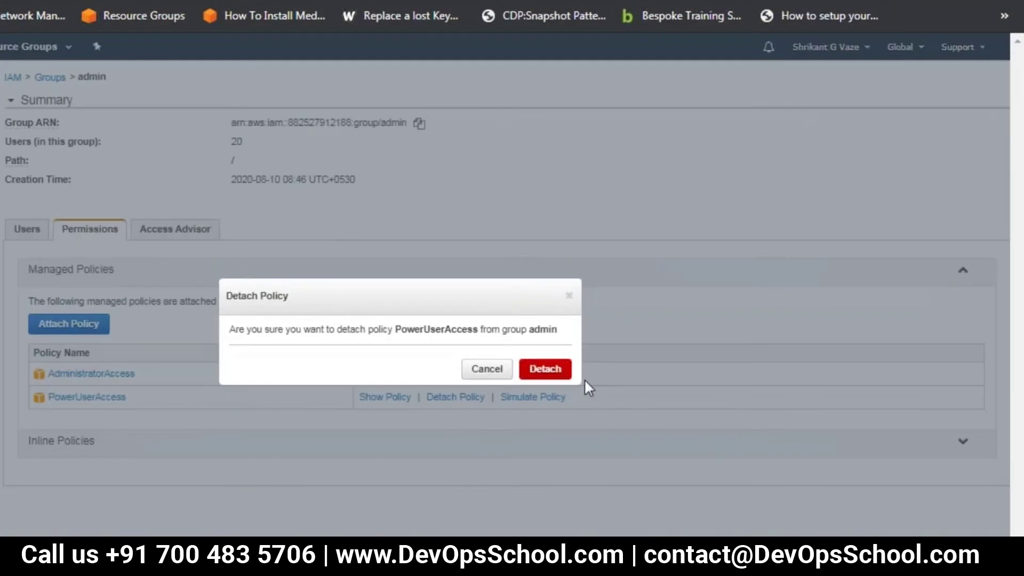
left_click(545, 368)
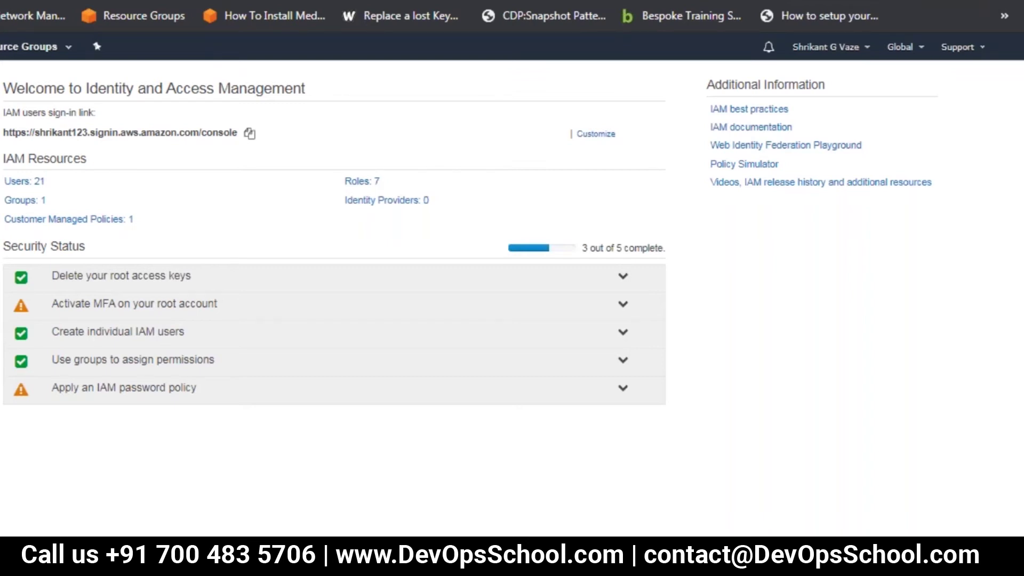
Start adding a new IAM user from the users list and enter the user name
left_click(24, 181)
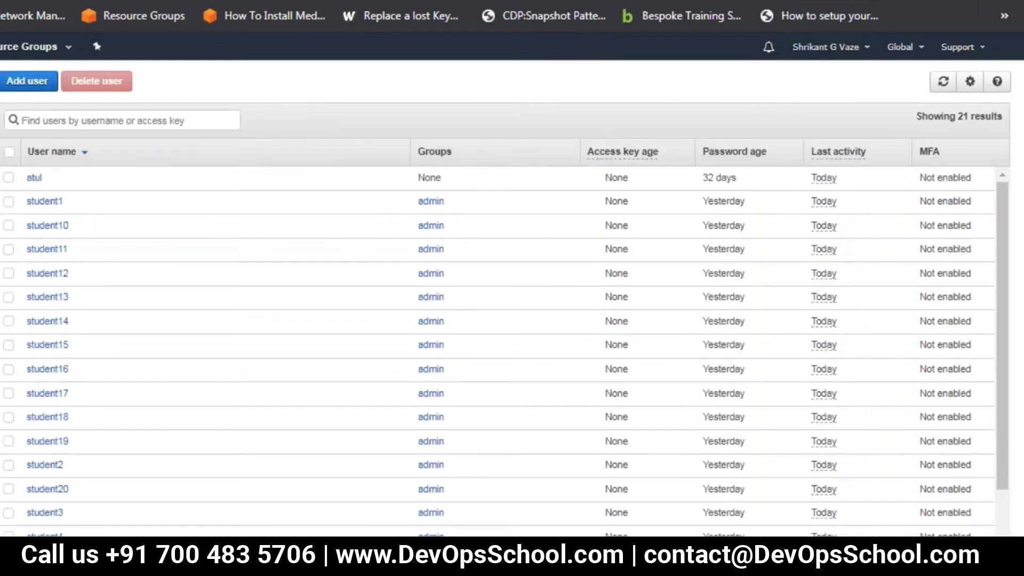
left_click(31, 83)
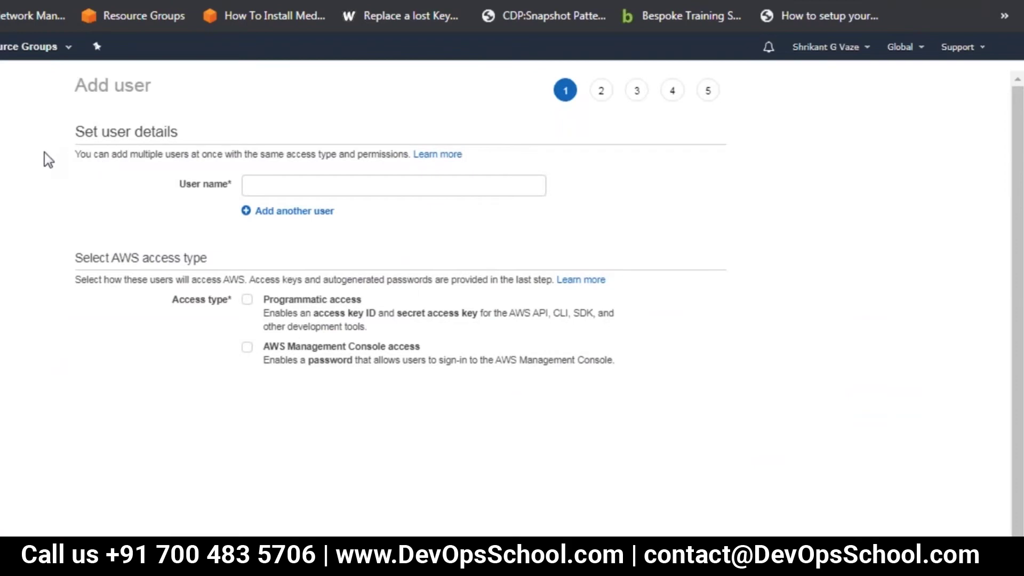
left_click(272, 185)
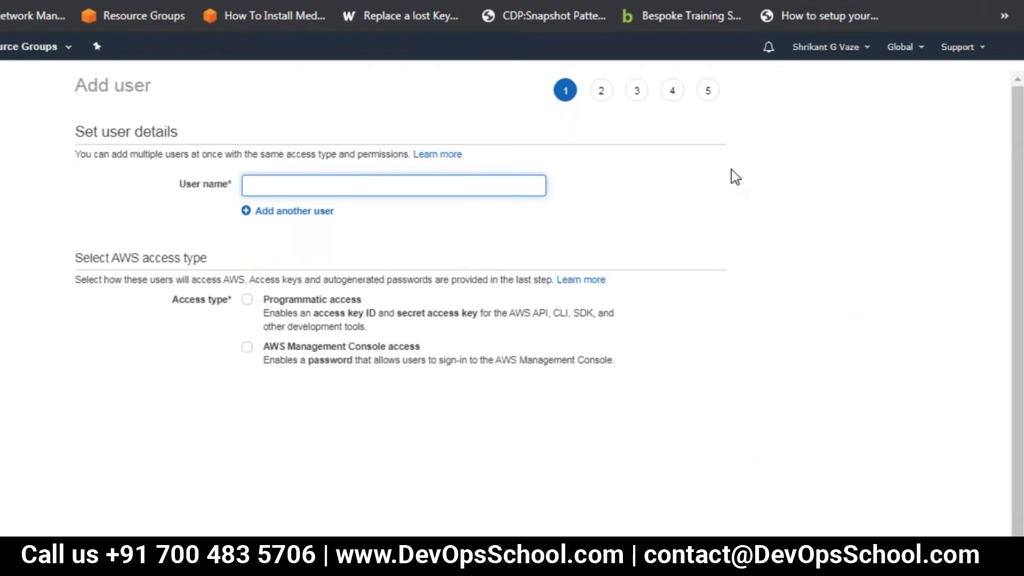
type("shrikant")
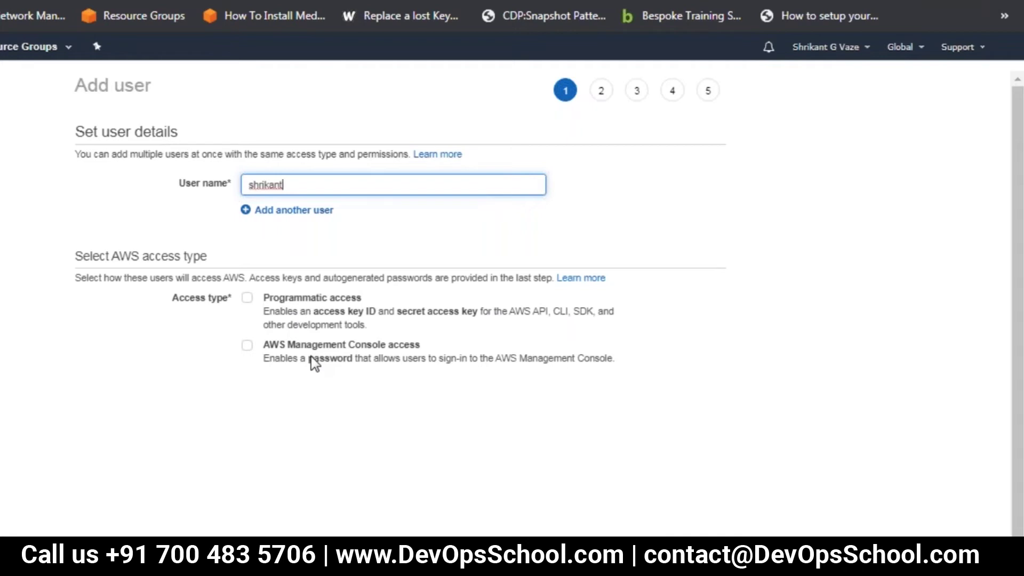
Give the new user AWS Management Console access with a custom password, and turn off the required password reset
left_click(248, 347)
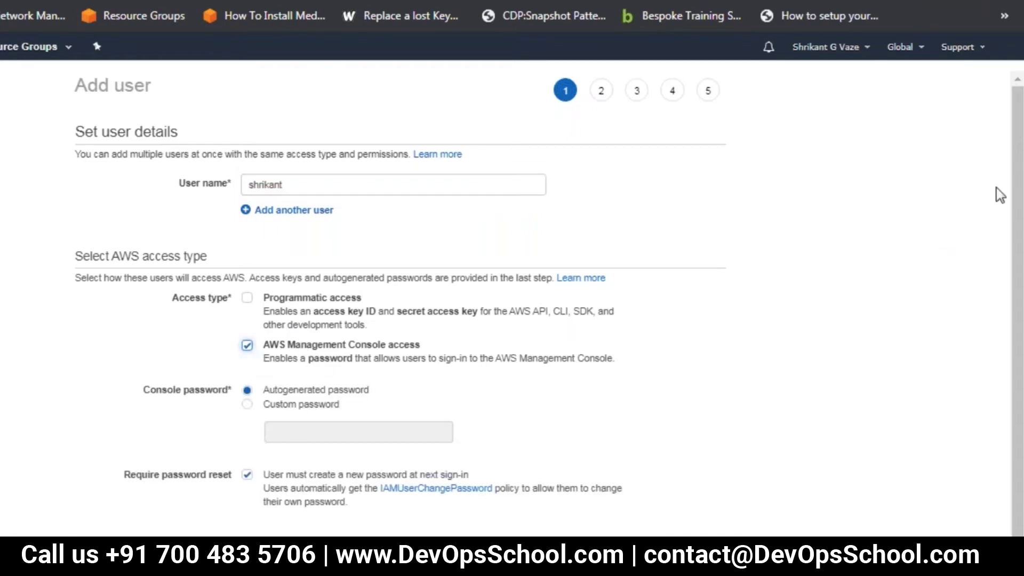
scroll(1012, 173, "down", 1)
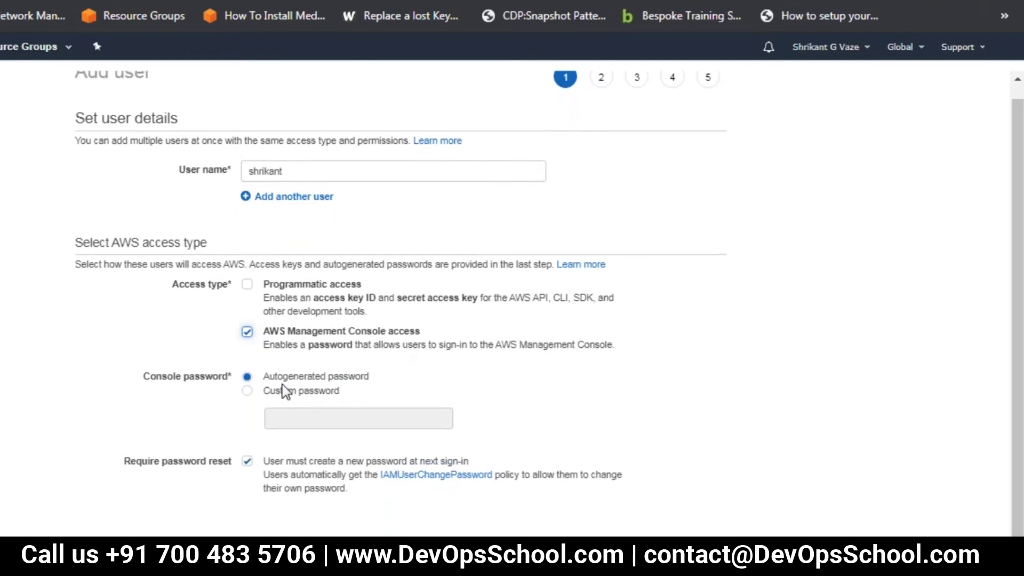
left_click(248, 391)
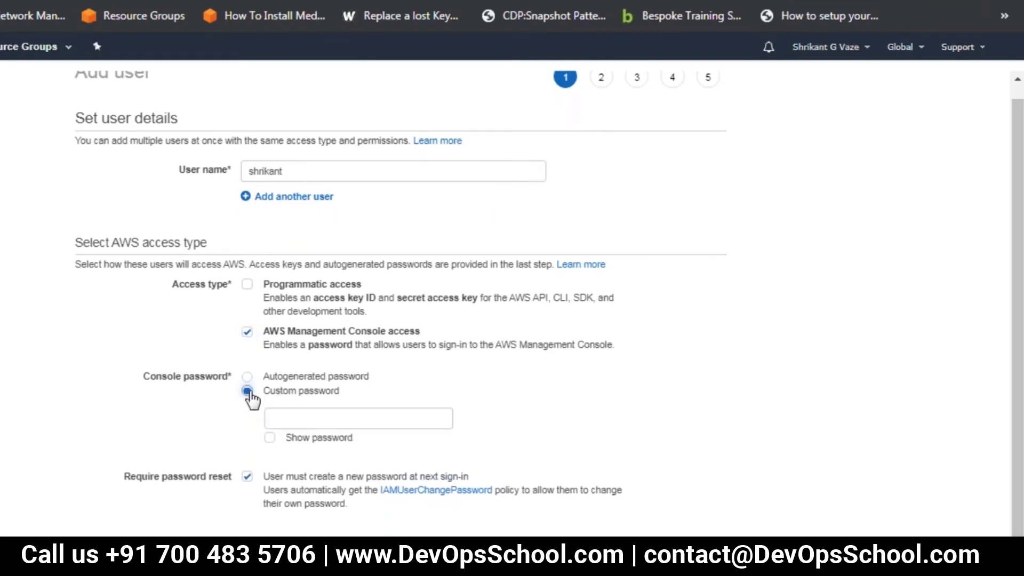
left_click(306, 416)
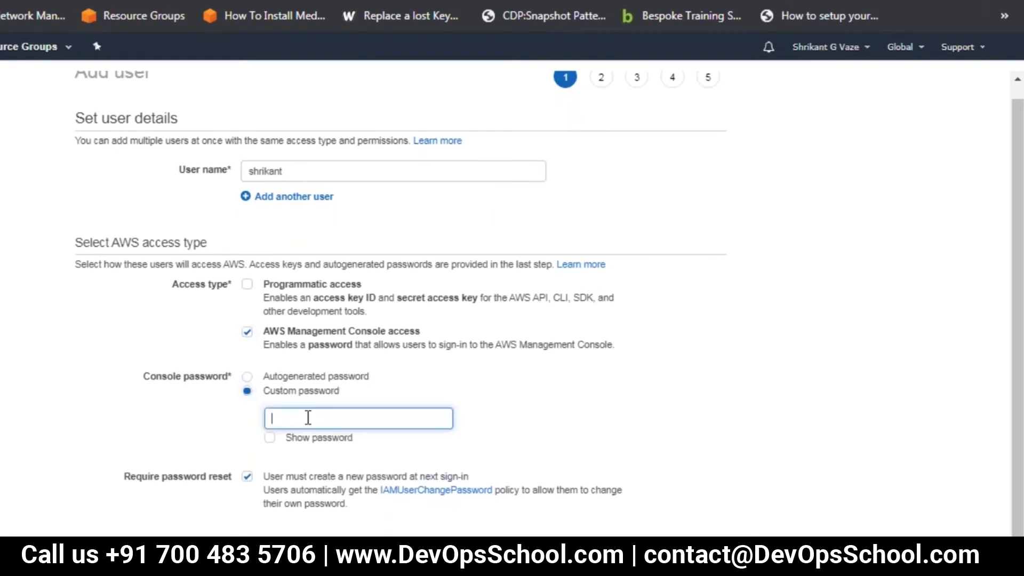
type("••••••••")
left_click(246, 475)
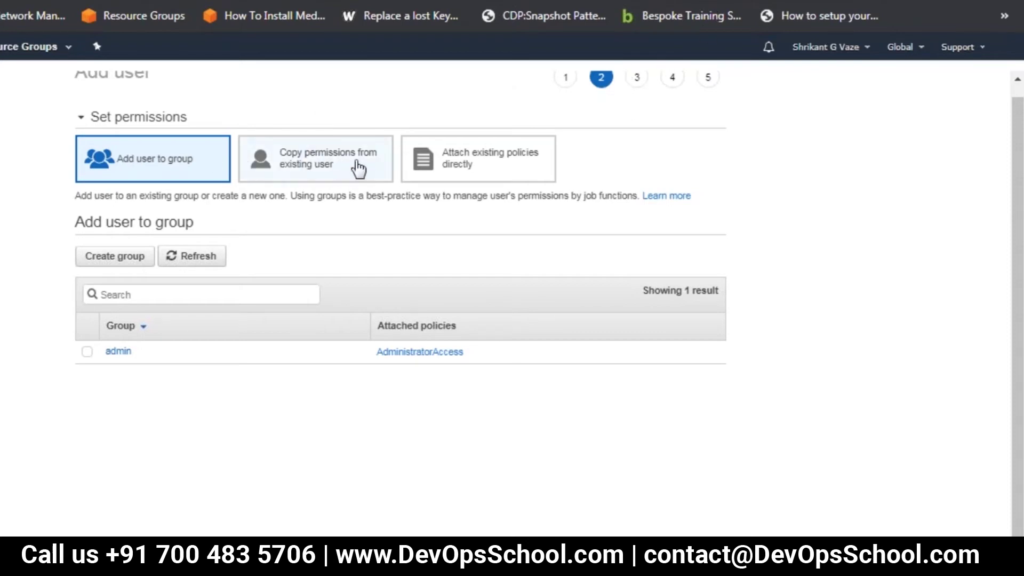
Create the user with the existing PowerUserAccess policy attached directly, and expand the new user's entry on the completion page
left_click(511, 168)
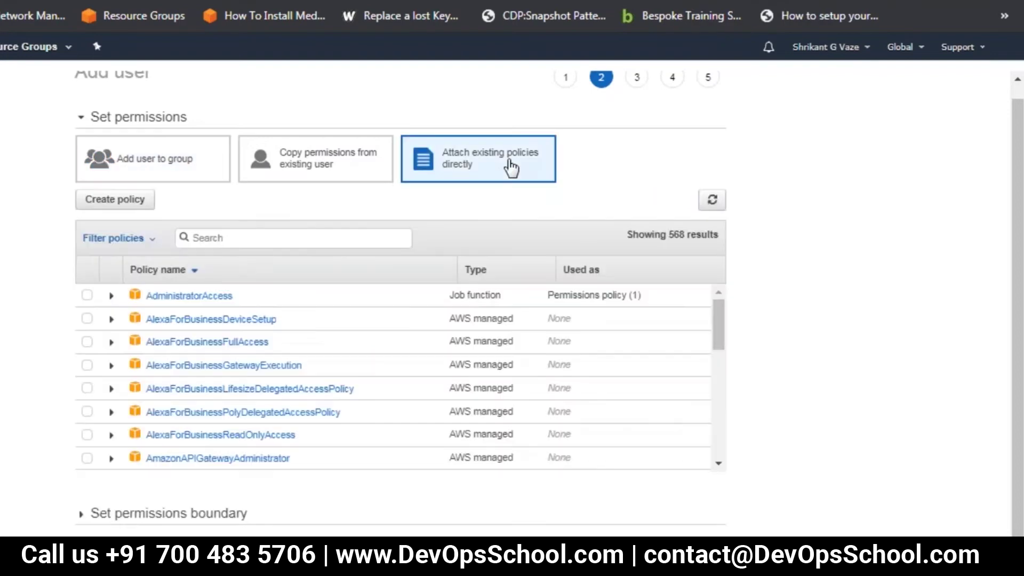
left_click(229, 238)
type("po")
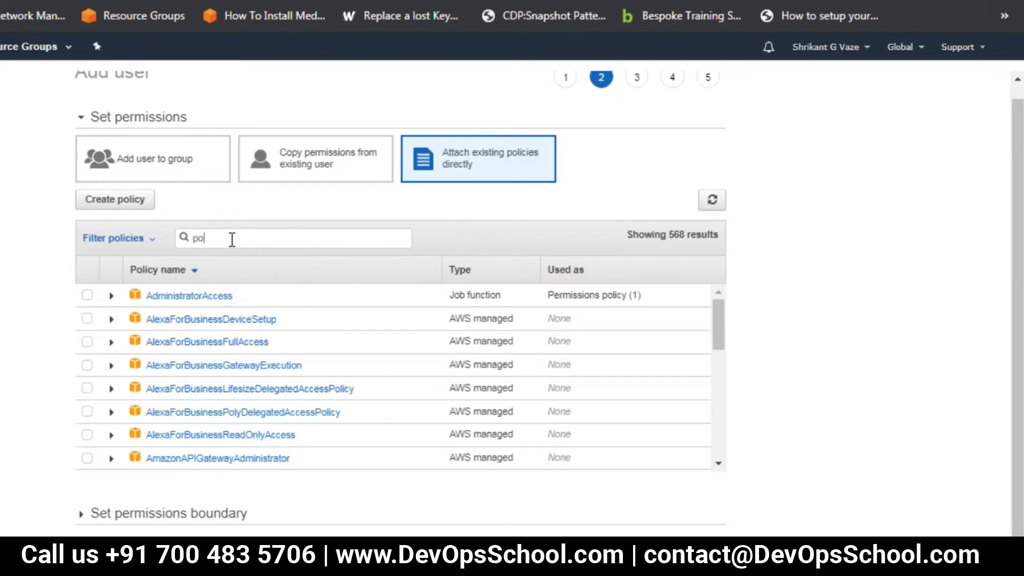
type("wer")
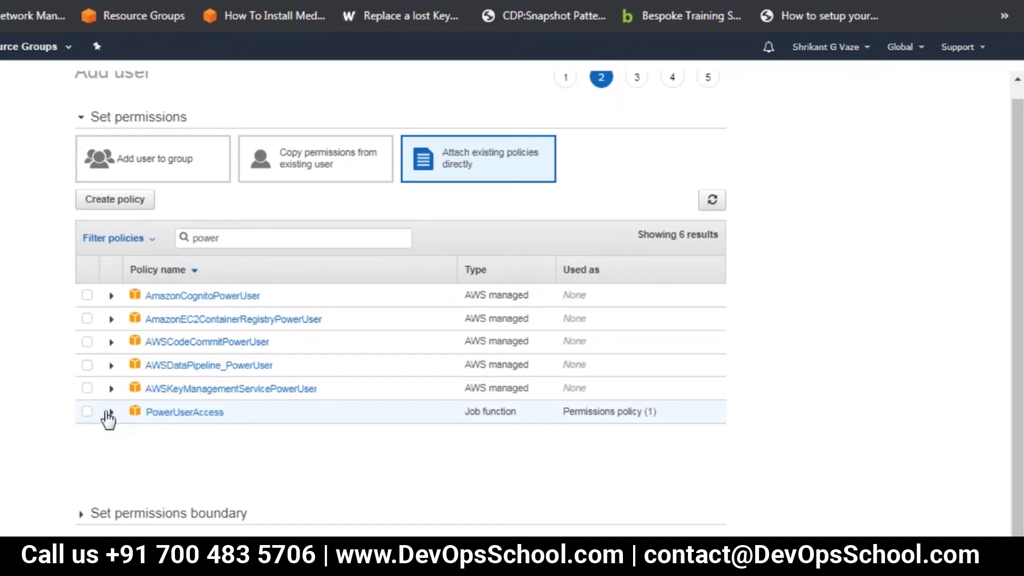
left_click(88, 414)
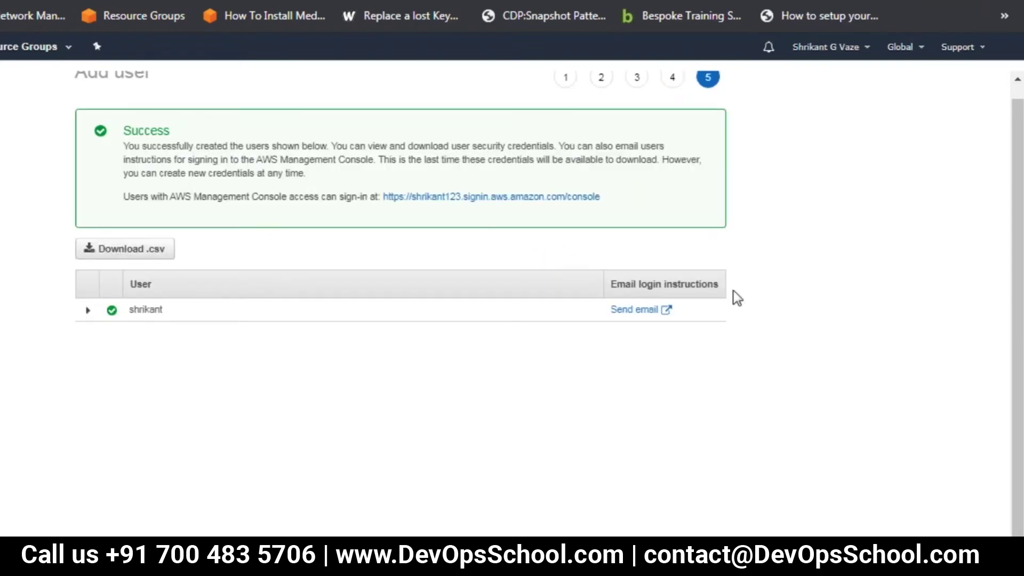
scroll(83, 97, "up", 1)
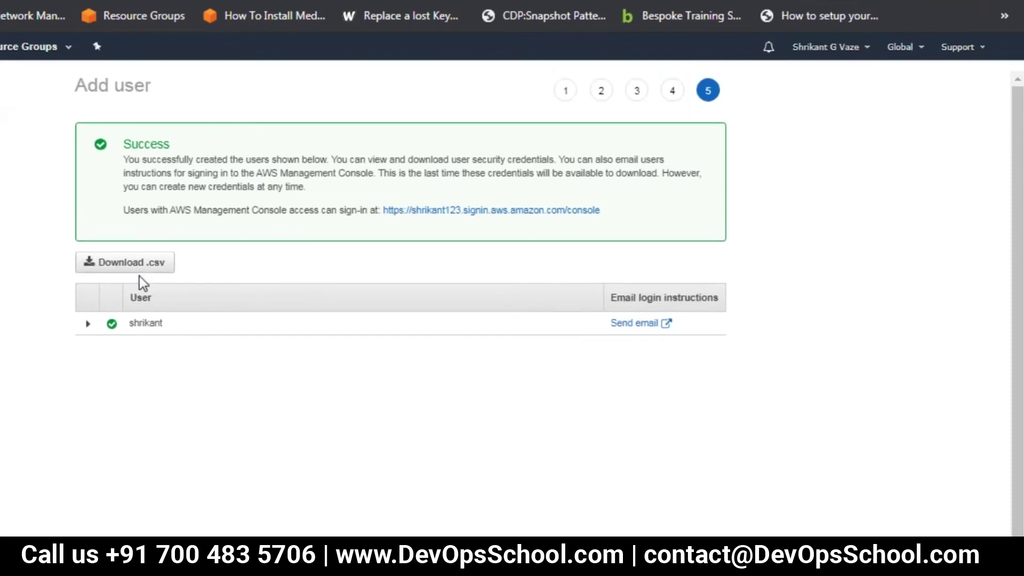
left_click(86, 324)
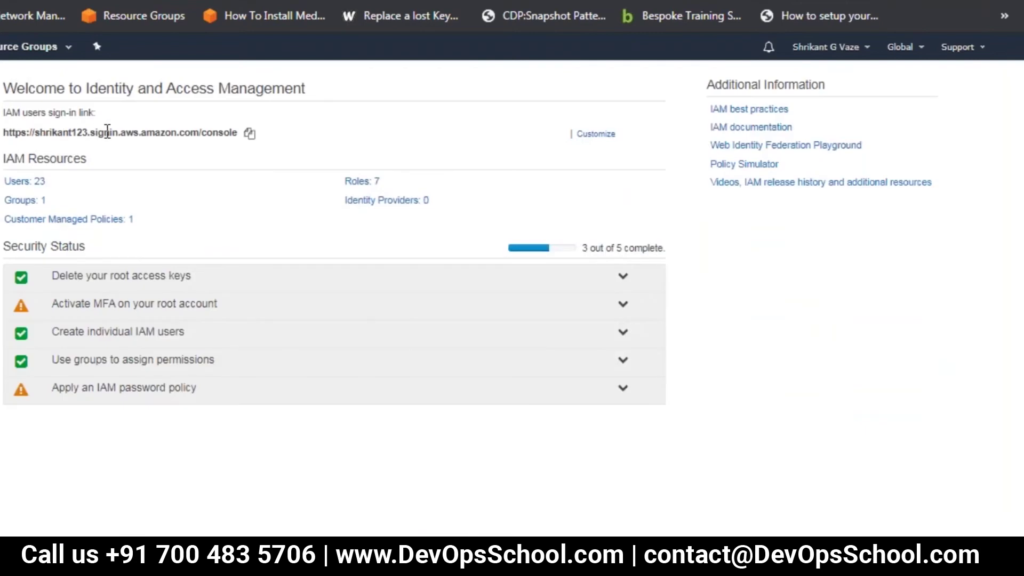
Copy the IAM users sign-in link from the IAM dashboard and load it in place of the current browser address
left_click(250, 135)
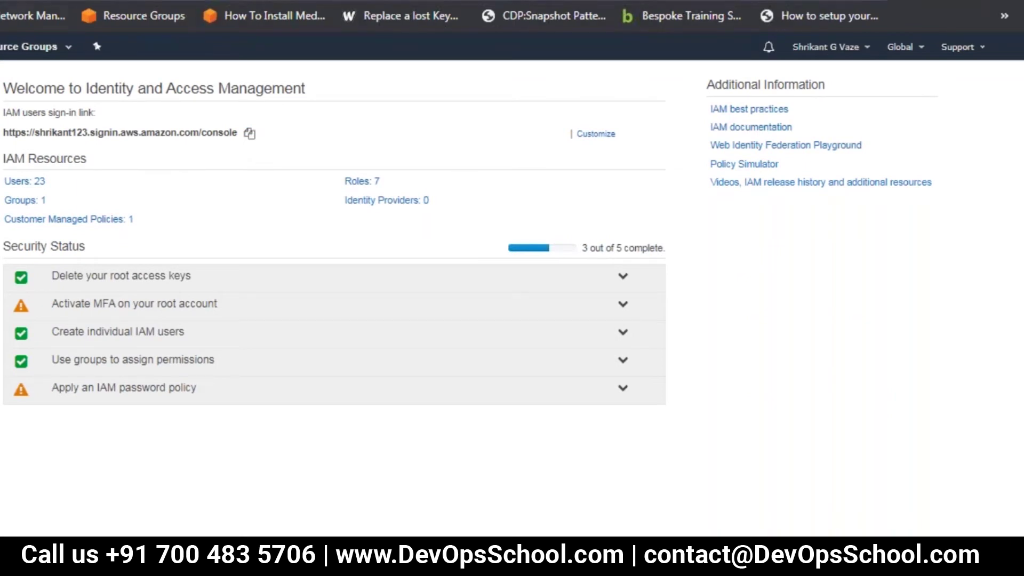
key("ctrl+v")
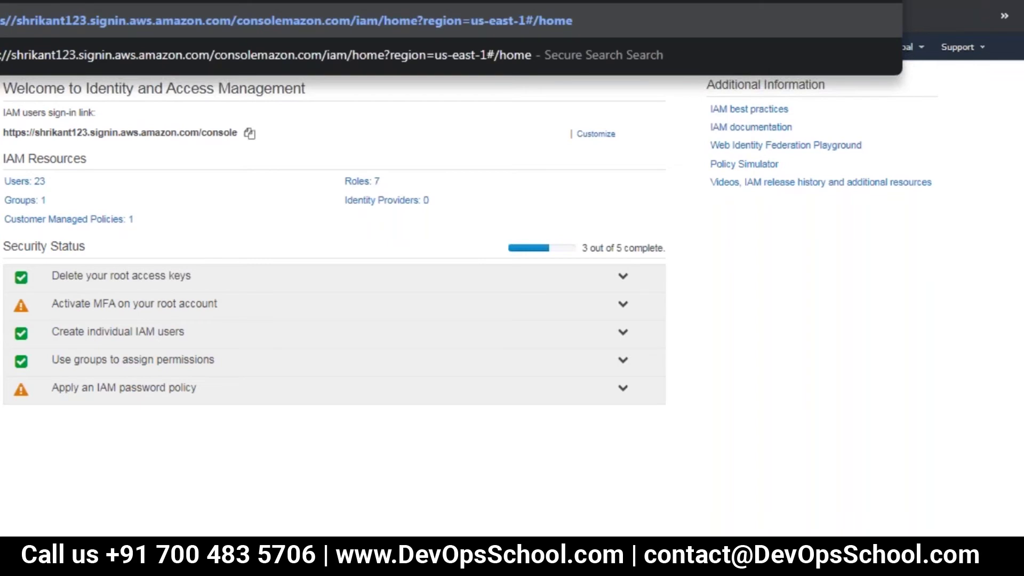
key("F11")
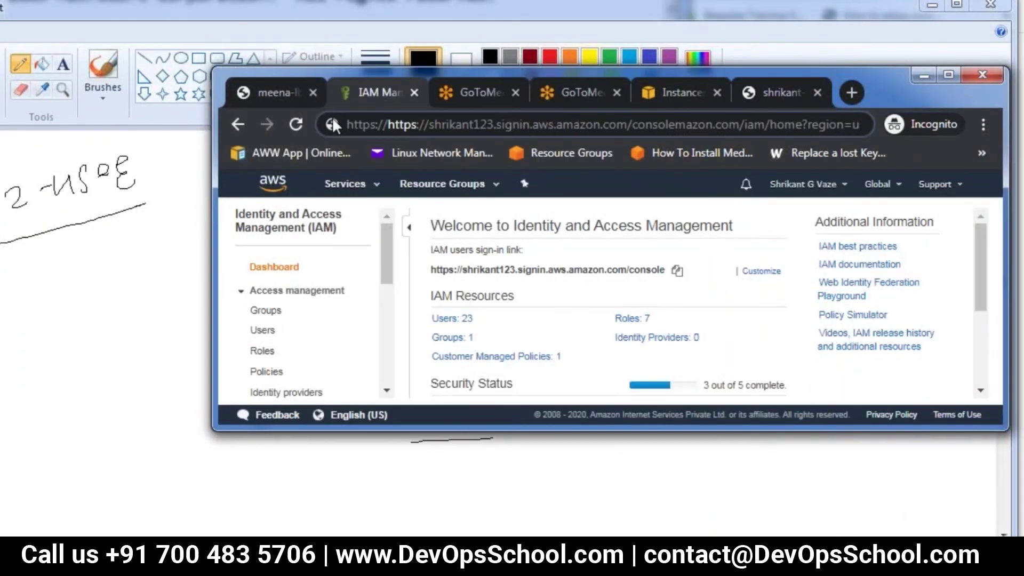
left_click_drag(356, 123, 863, 124)
key("ctrl+v")
key("Return")
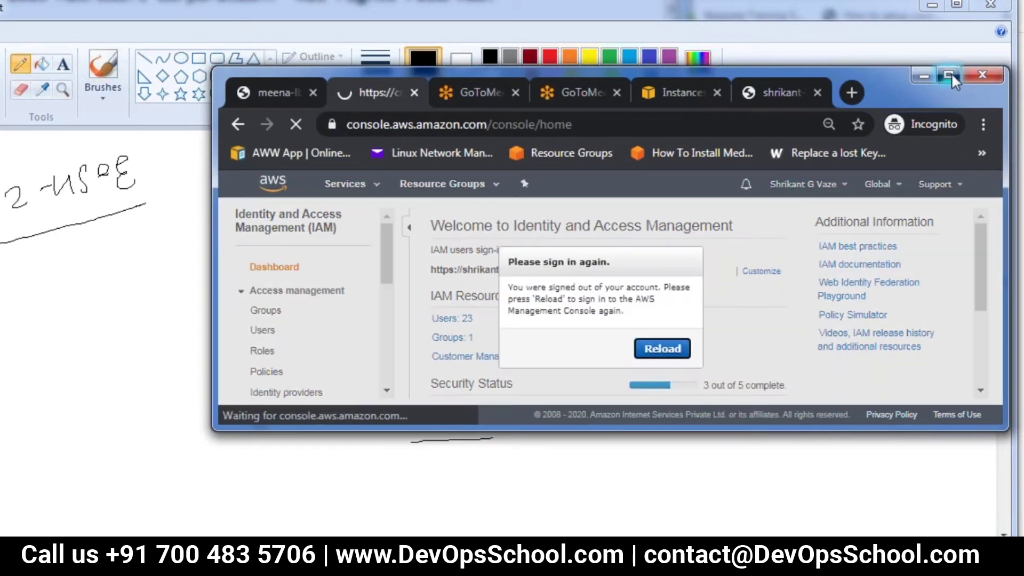
Maximize the browser window and reload the signed-out console to reach the IAM user sign-in page
left_click(951, 72)
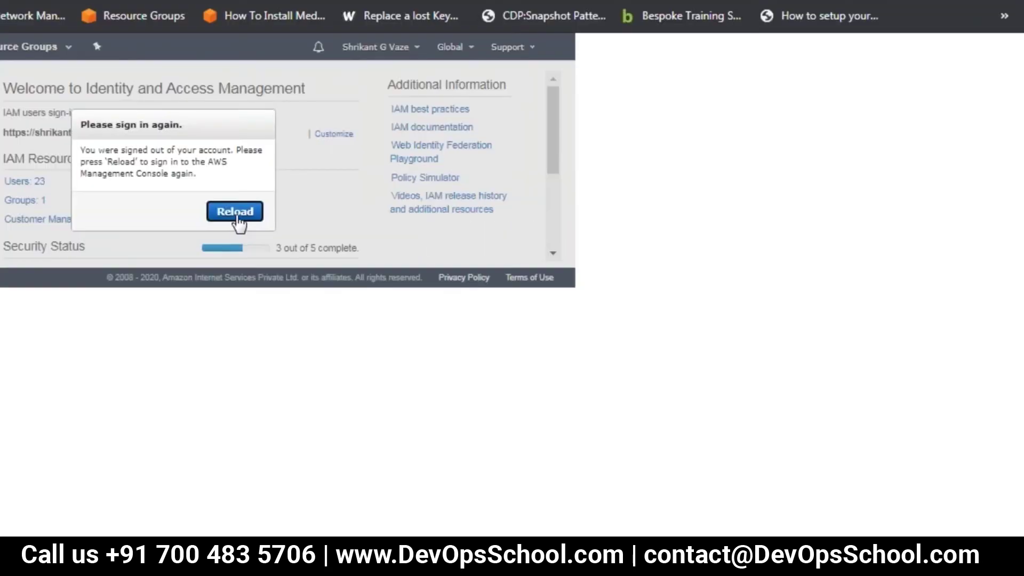
left_click(237, 213)
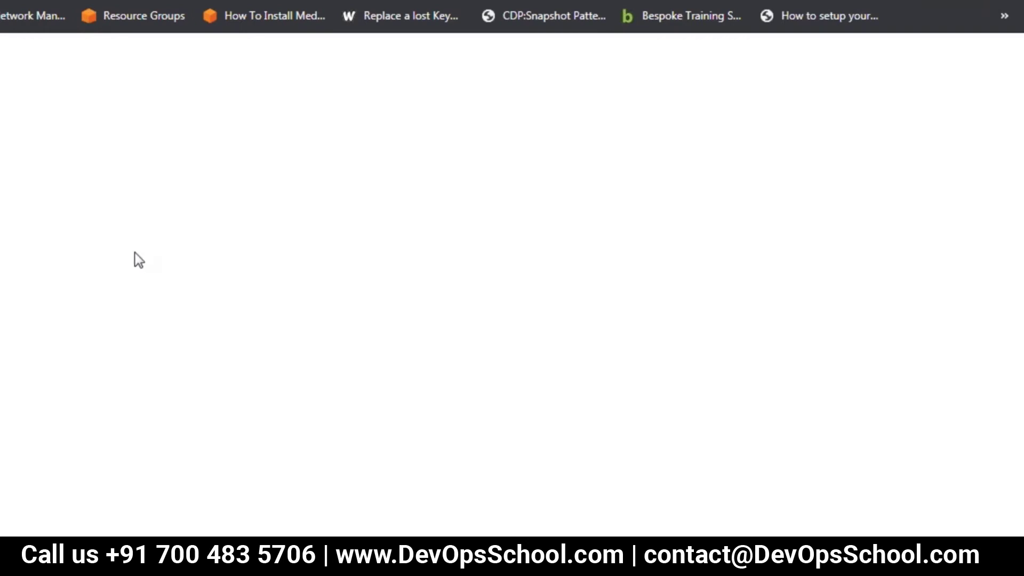
key("Return")
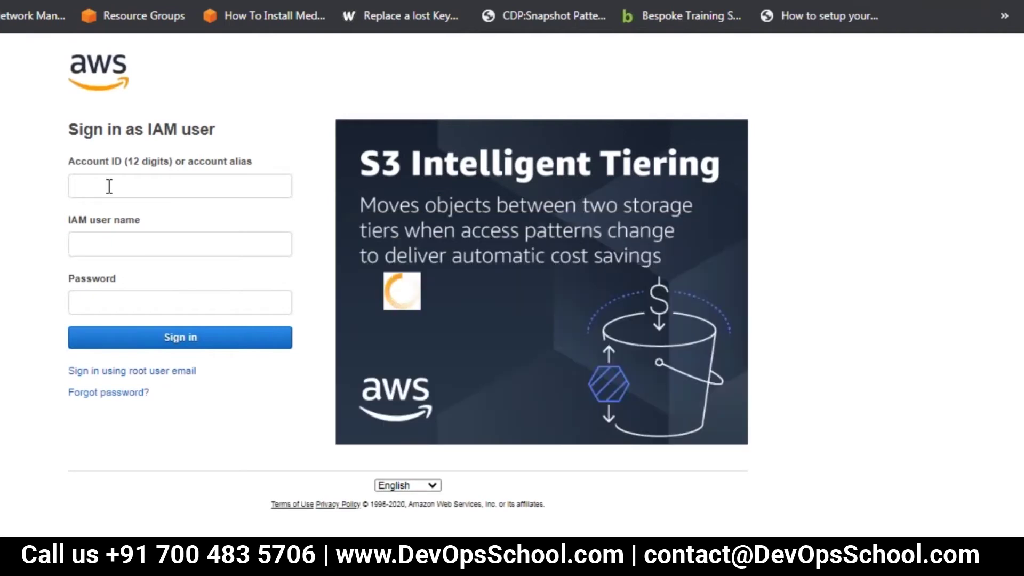
Sign in to the AWS console as the new IAM user with the account alias, IAM user name and account password
type("shrikant123")
key("Tab")
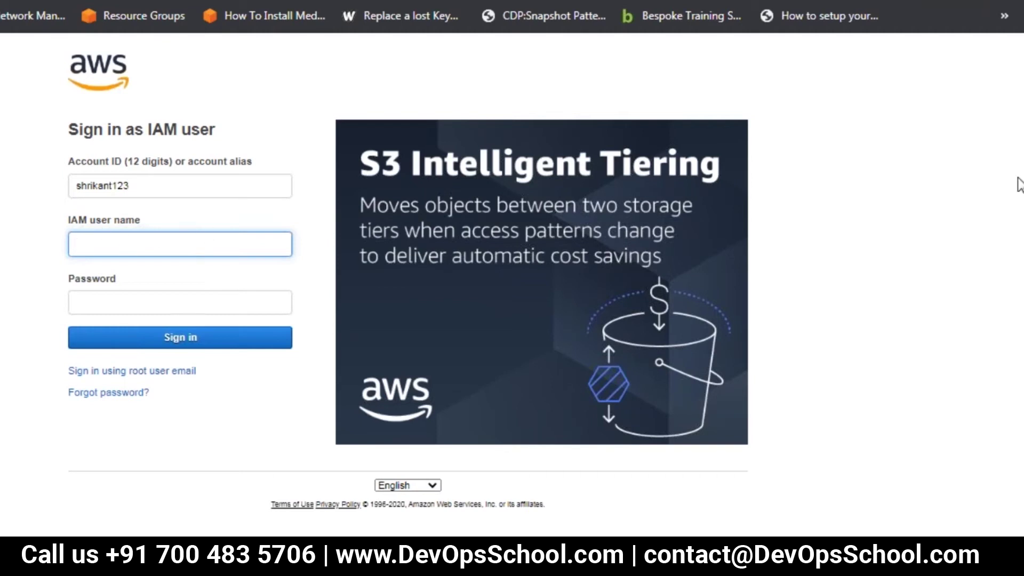
type("shrikant")
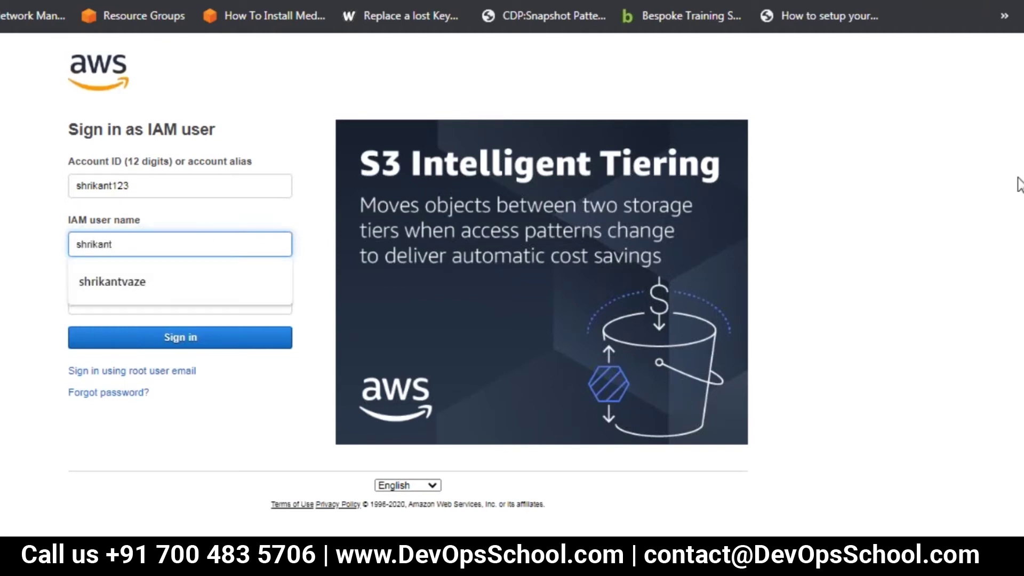
left_click(33, 292)
left_click(100, 303)
type("•••••••")
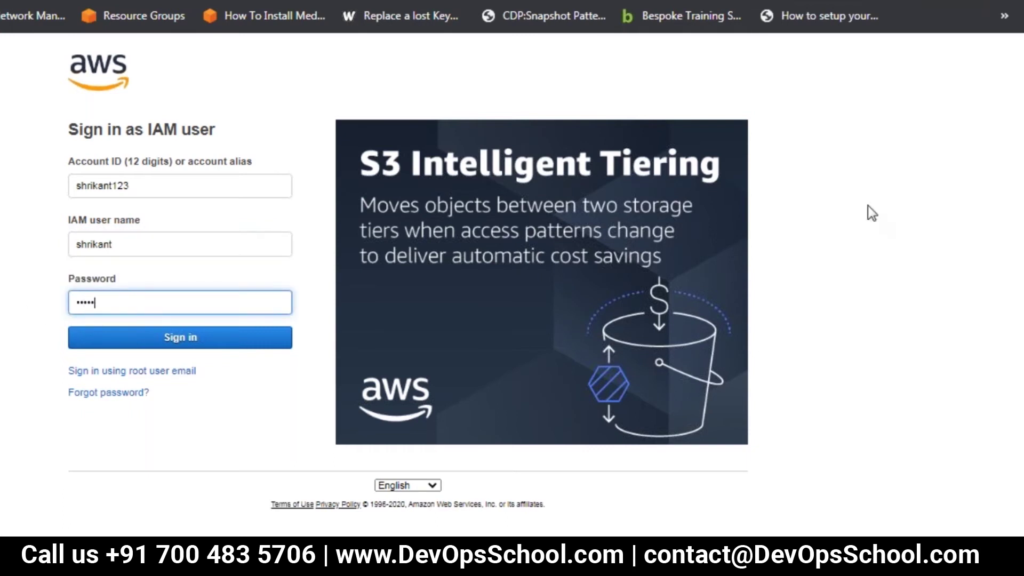
type("•")
left_click(283, 342)
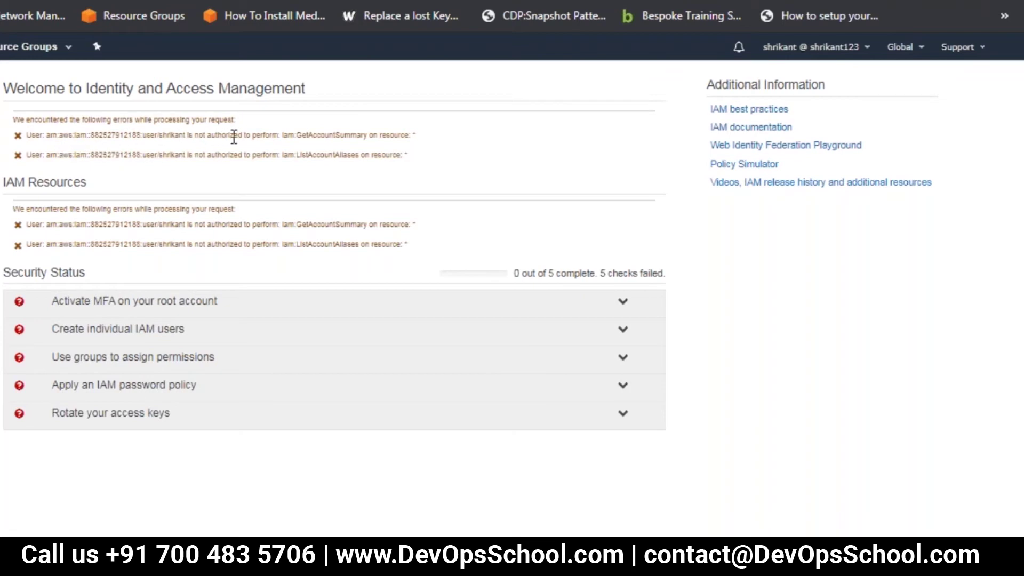
Review the authorization errors on the IAM dashboard and sign out of the IAM user's session
left_click_drag(251, 135, 371, 151)
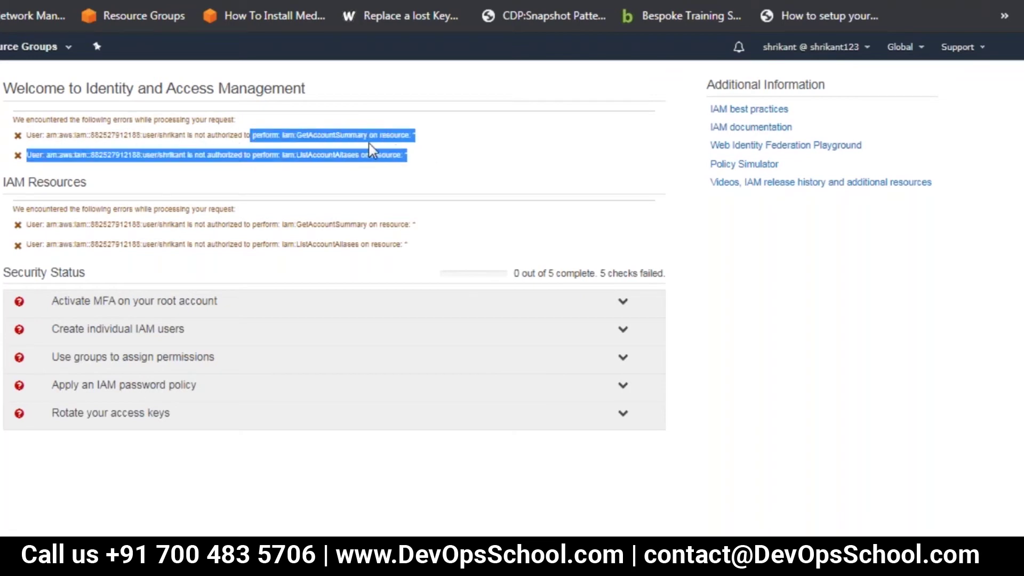
left_click(441, 143)
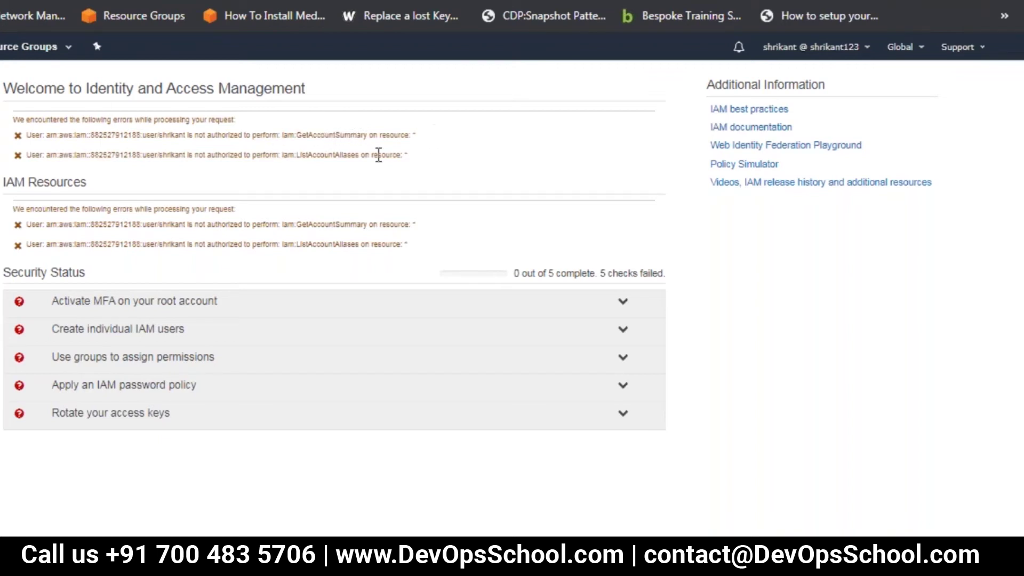
left_click(840, 48)
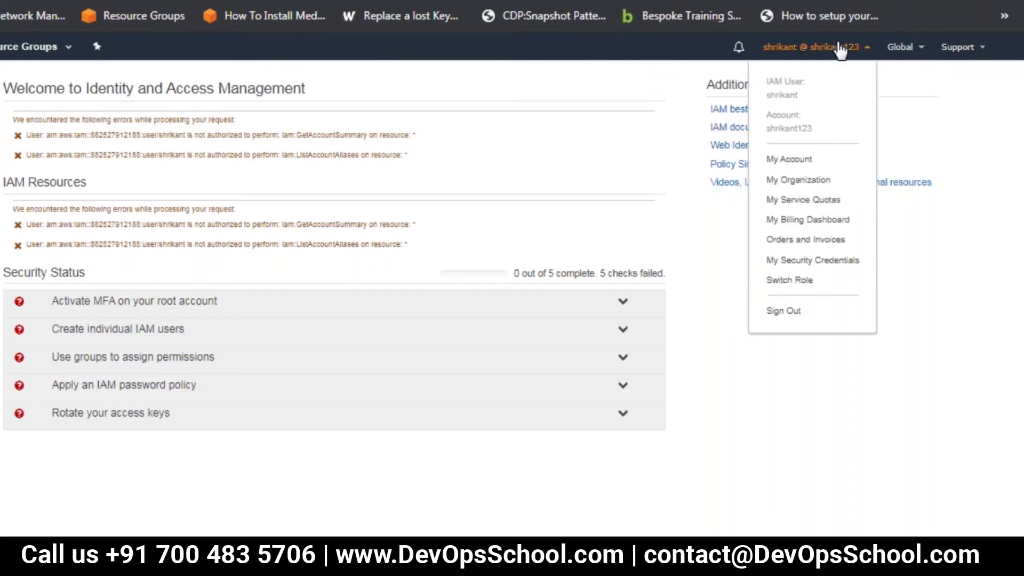
left_click(784, 312)
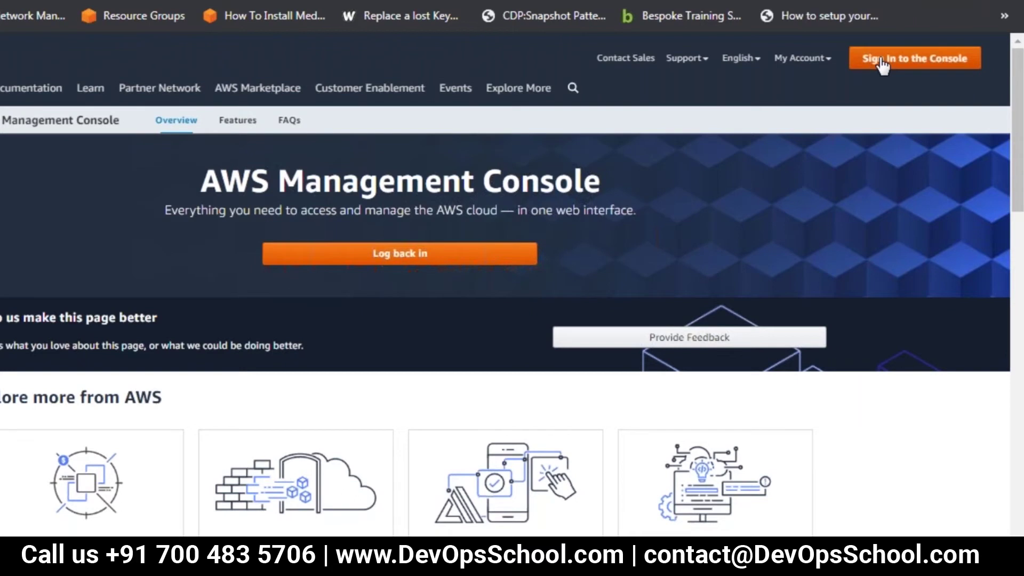
Sign back in to the console as the root user with the root email address and password
left_click(881, 60)
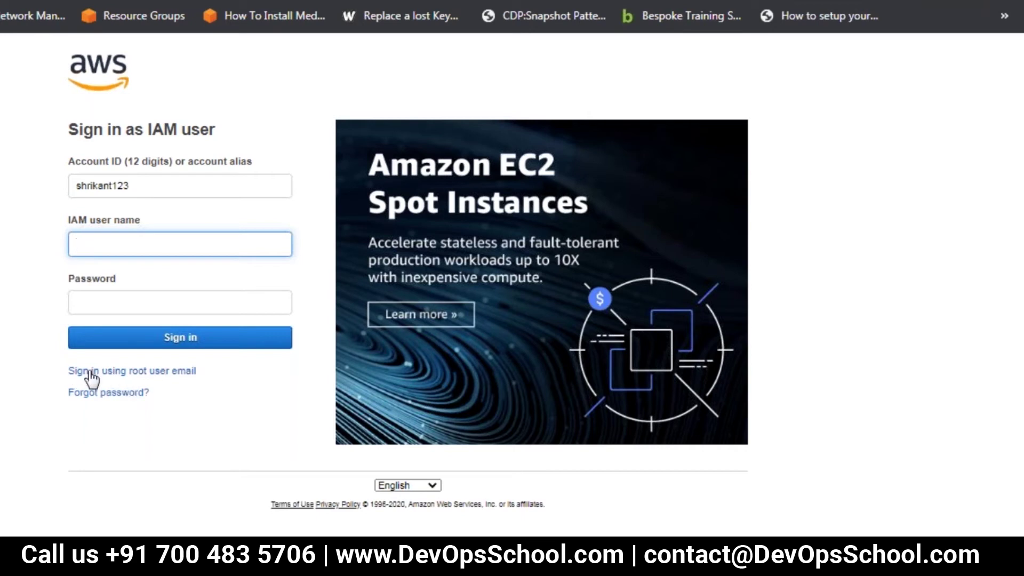
left_click(145, 371)
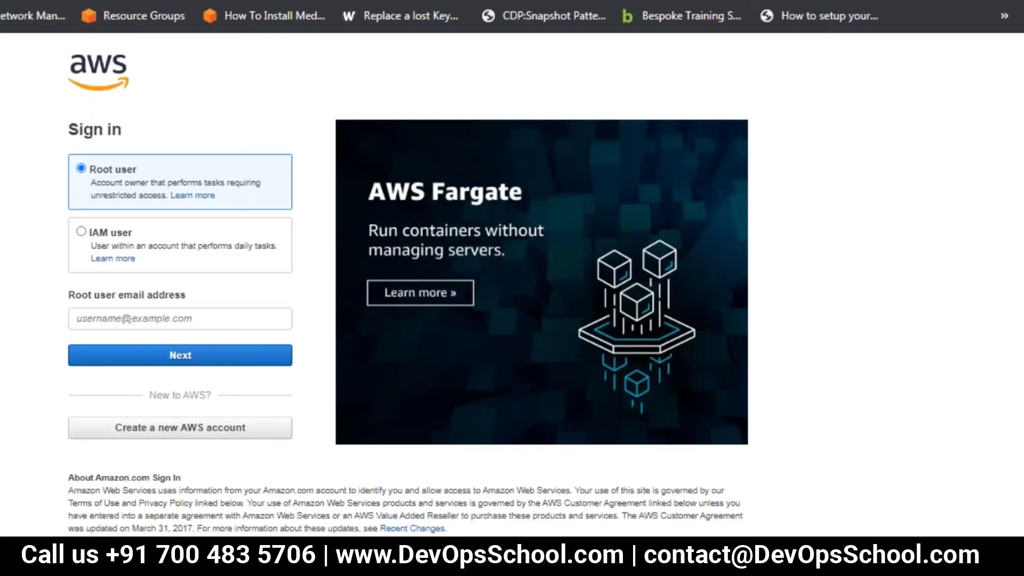
left_click(137, 318)
left_click(142, 356)
left_click(187, 361)
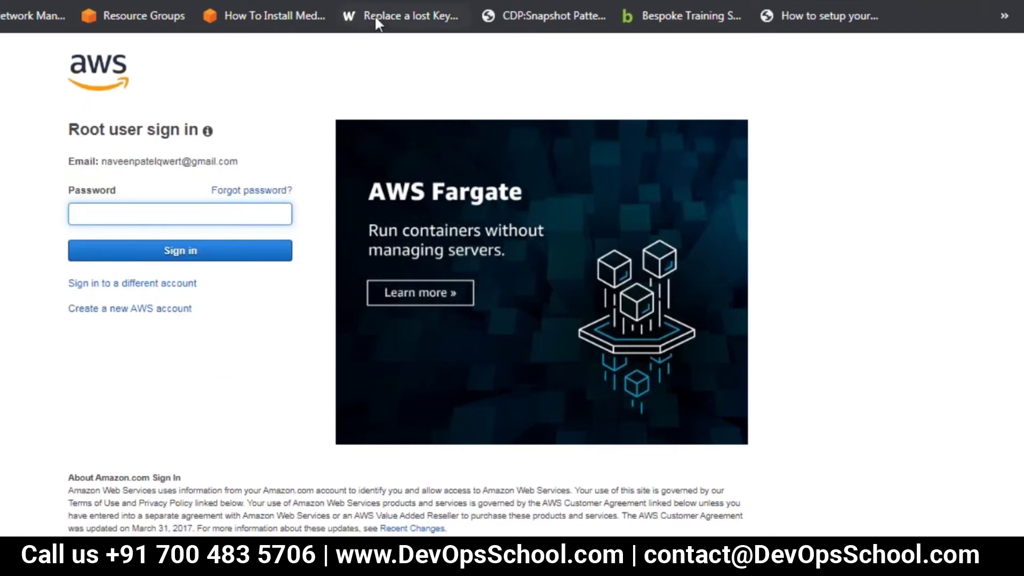
type("••••••••••")
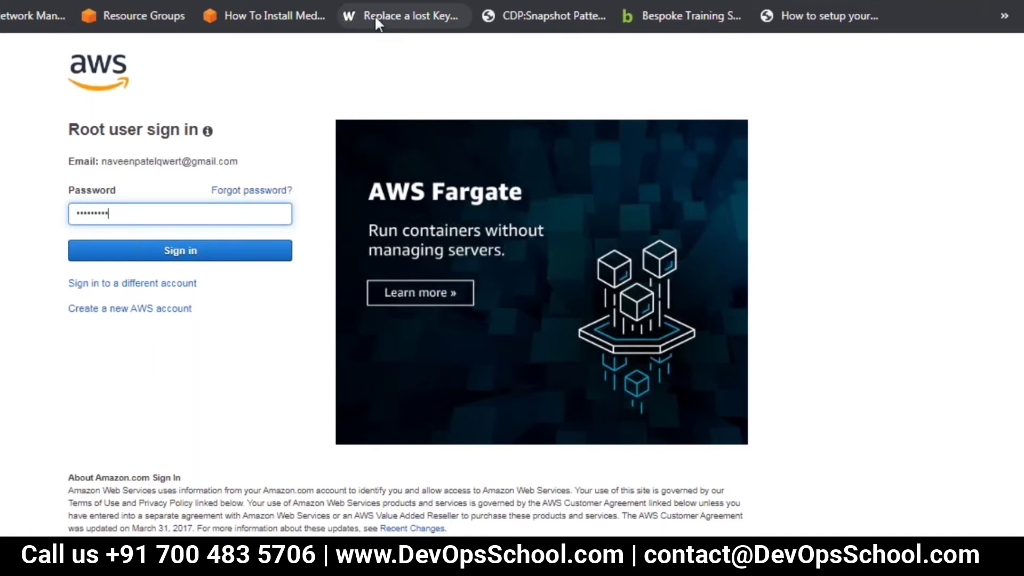
key("Return")
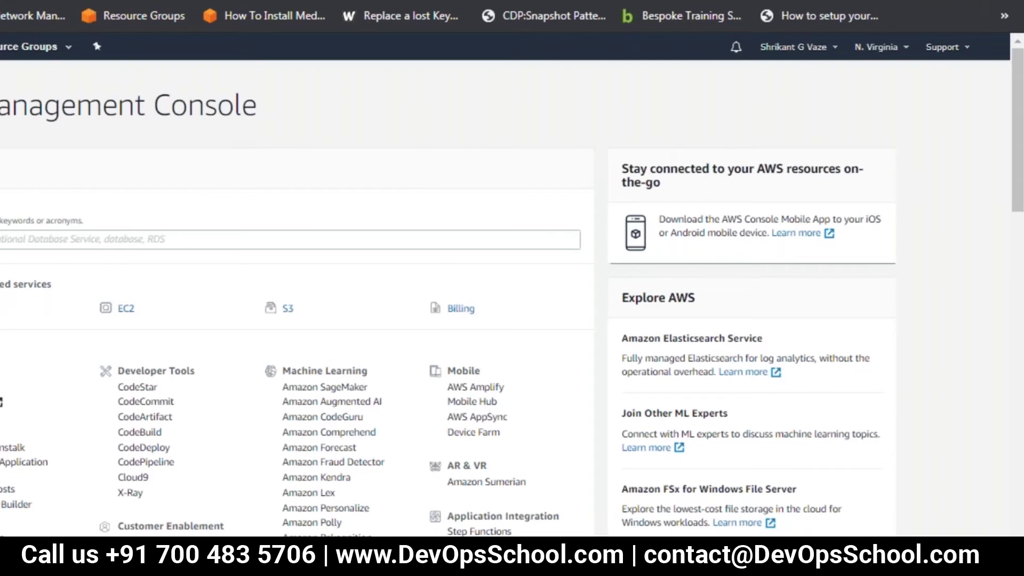
Open the new IAM user's summary from the IAM users list and show the attached PowerUserAccess policy as JSON
left_click(341, 386)
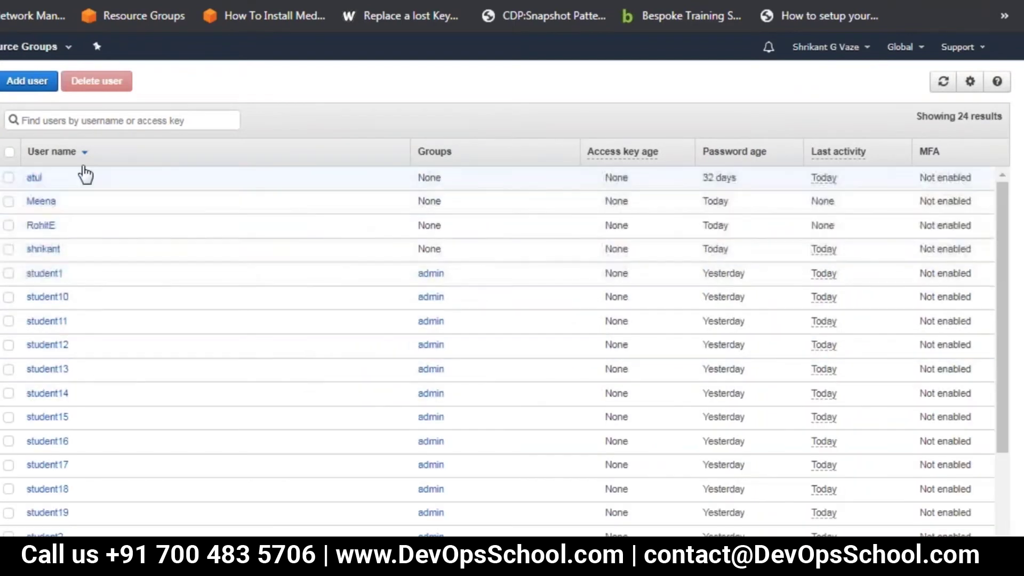
left_click(81, 119)
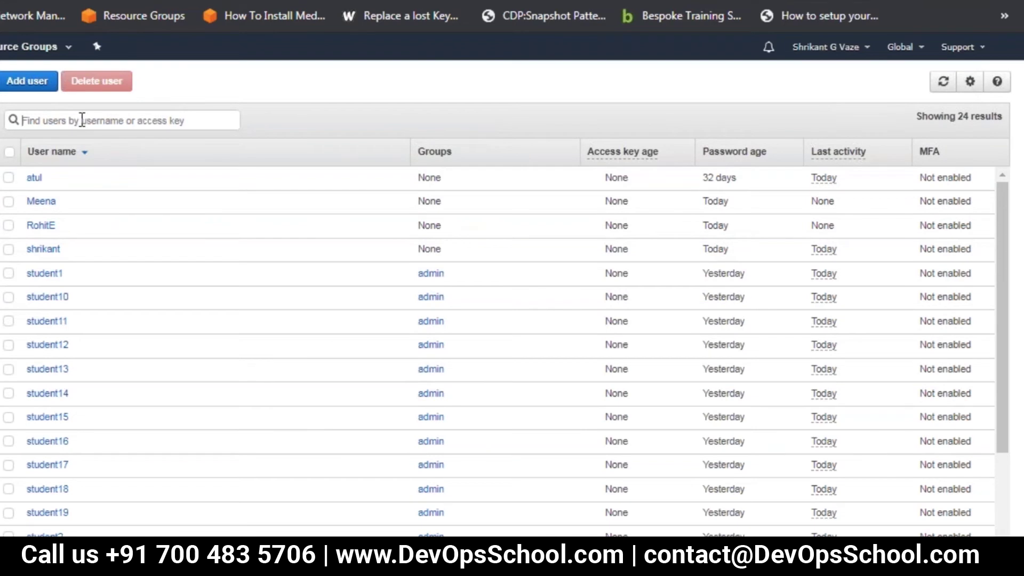
left_click(41, 250)
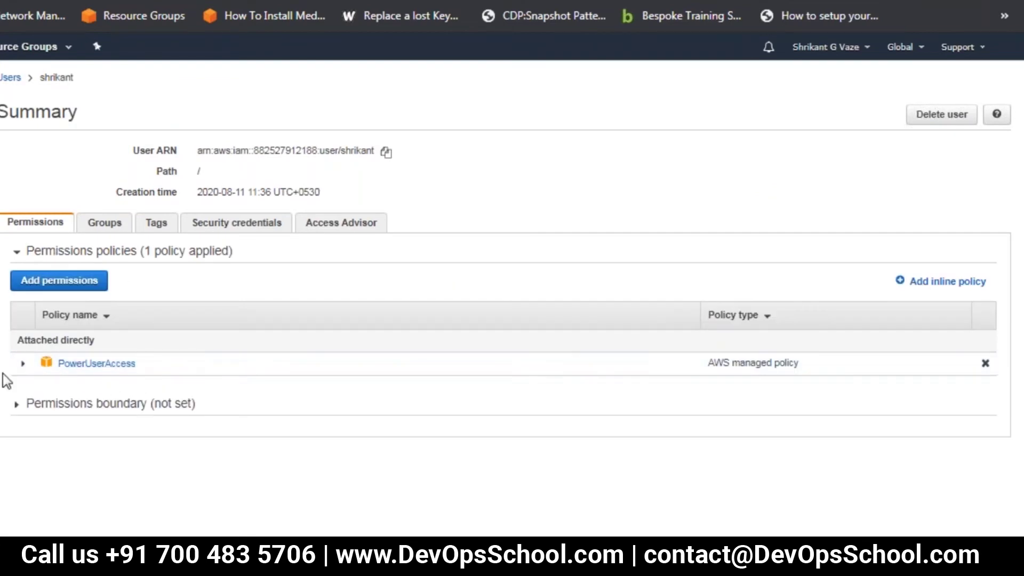
left_click(23, 365)
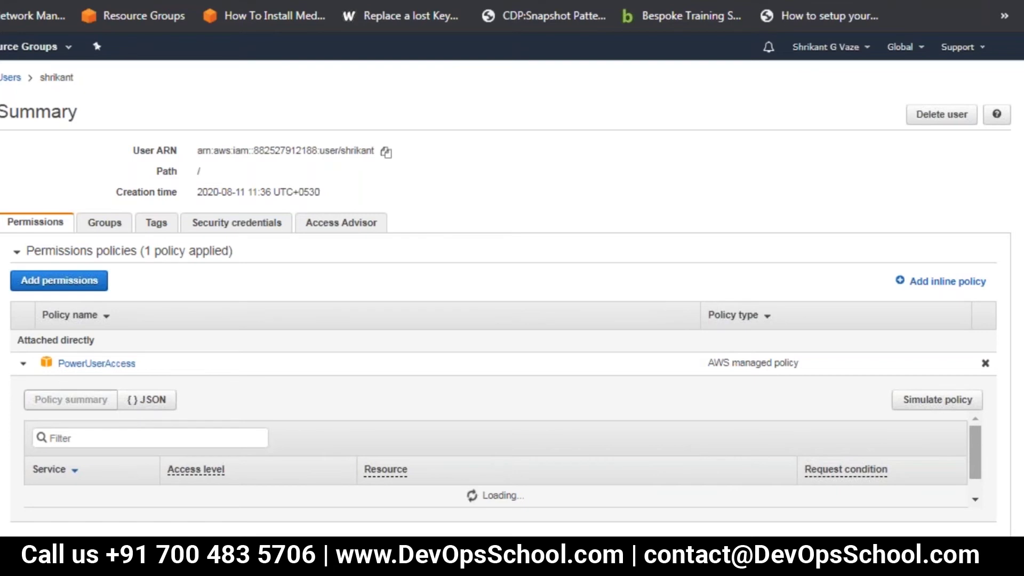
left_click(146, 399)
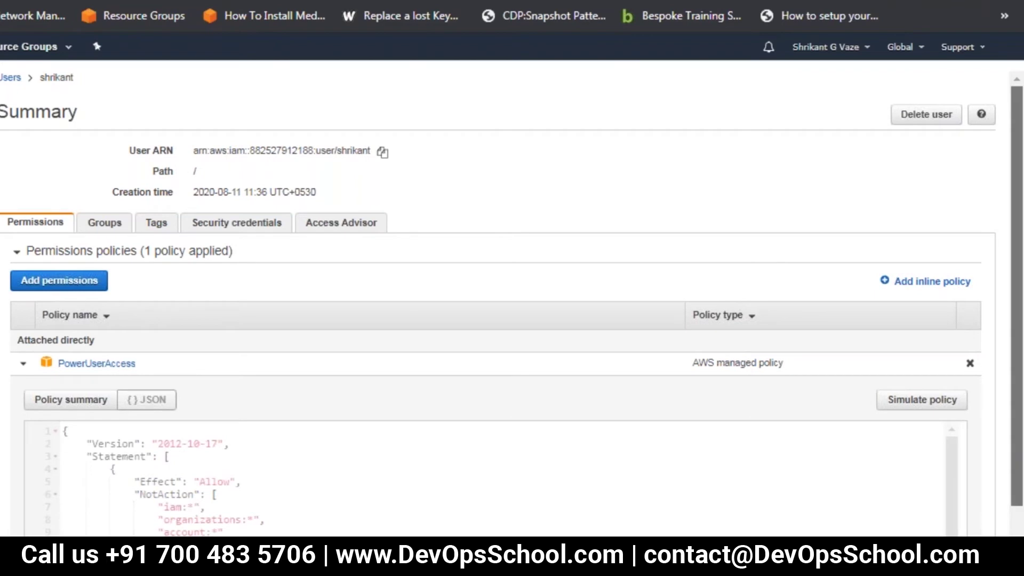
Examine the first statement of the PowerUserAccess JSON, including its Effect, NotAction and Resource elements
scroll(89, 427, "down", 2)
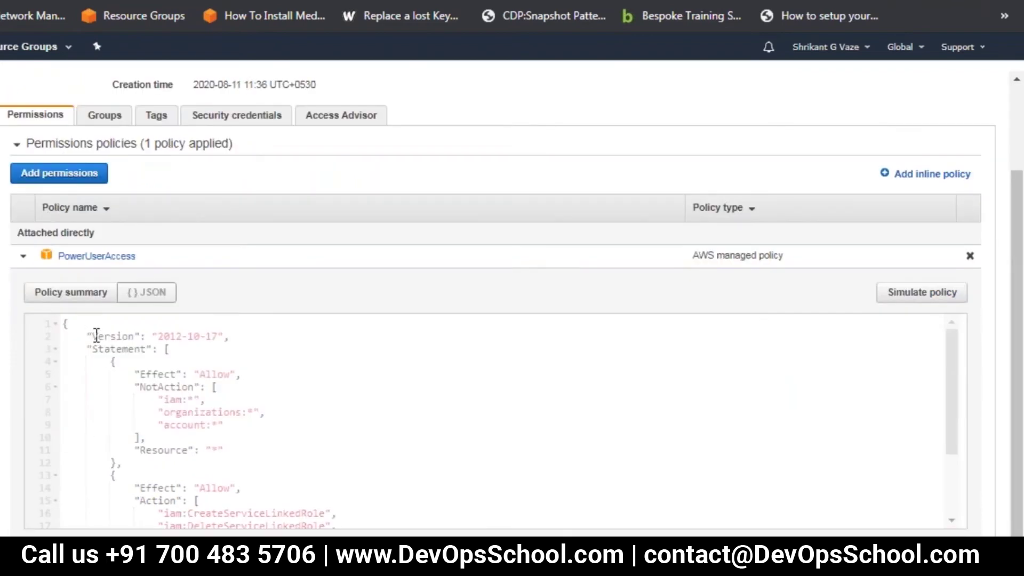
left_click_drag(87, 336, 392, 440)
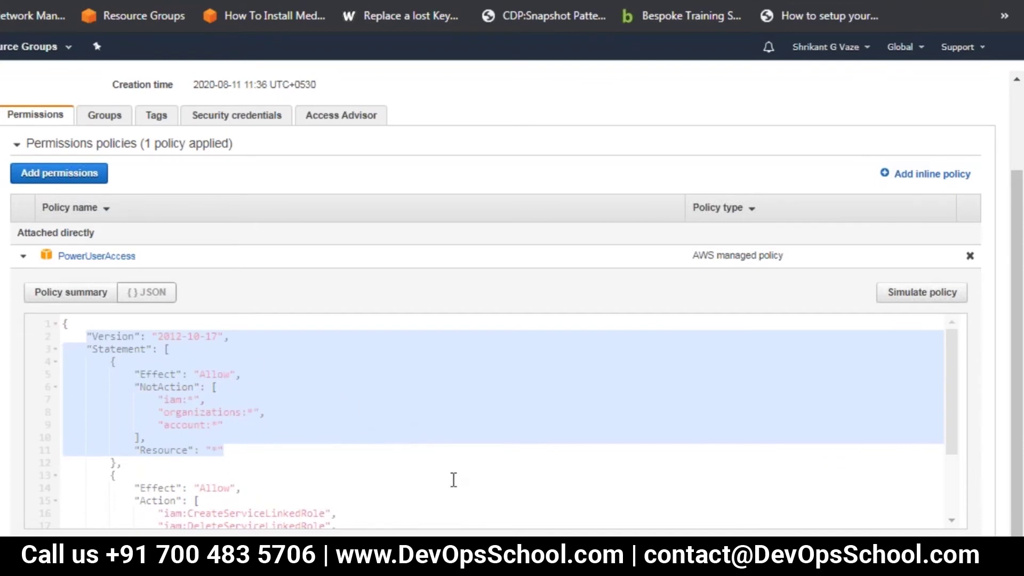
left_click(447, 477)
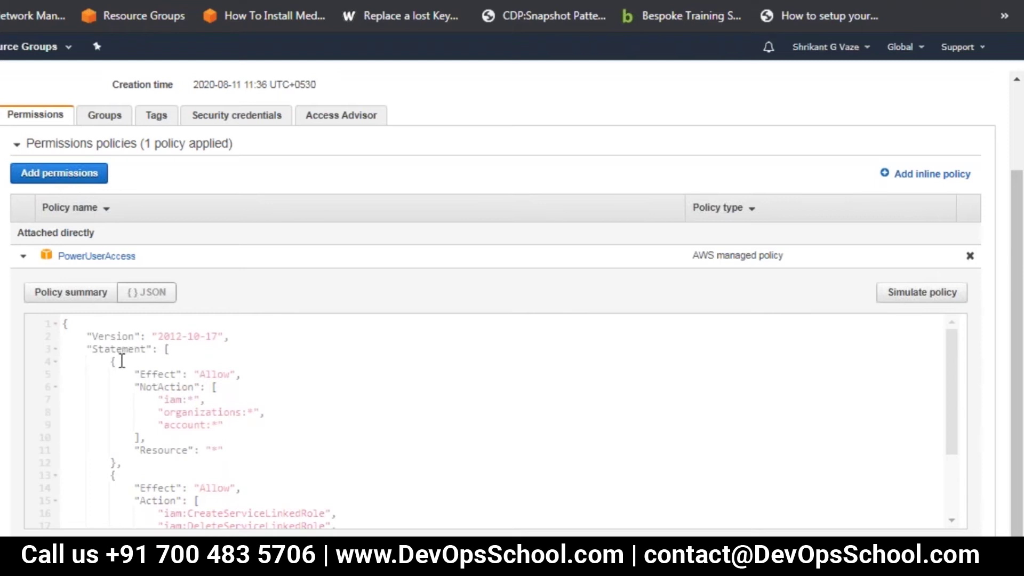
left_click_drag(140, 373, 235, 373)
left_click_drag(140, 450, 222, 444)
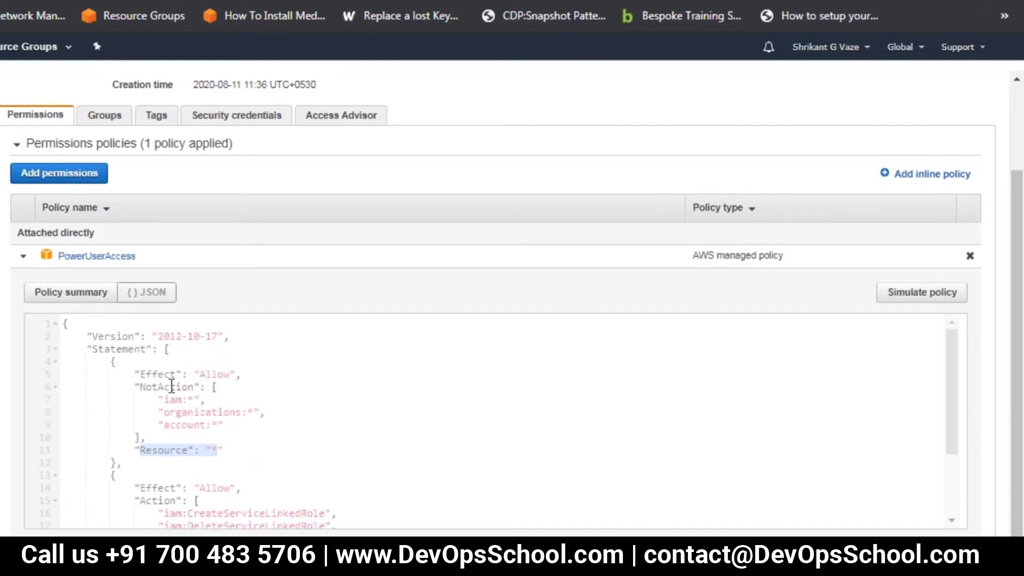
left_click_drag(201, 371, 235, 373)
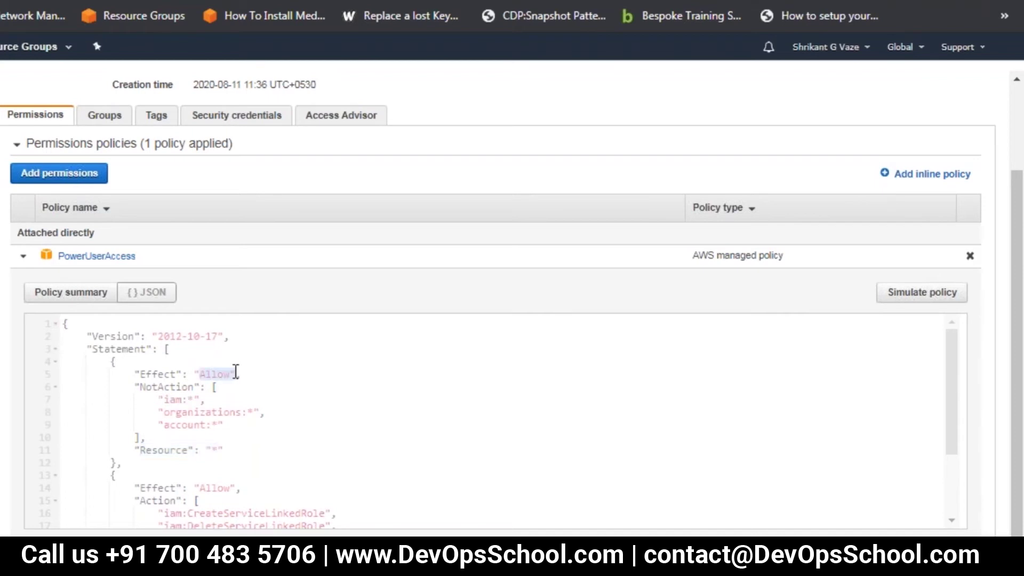
left_click(210, 448)
left_click_drag(209, 448, 236, 453)
double_click(158, 387)
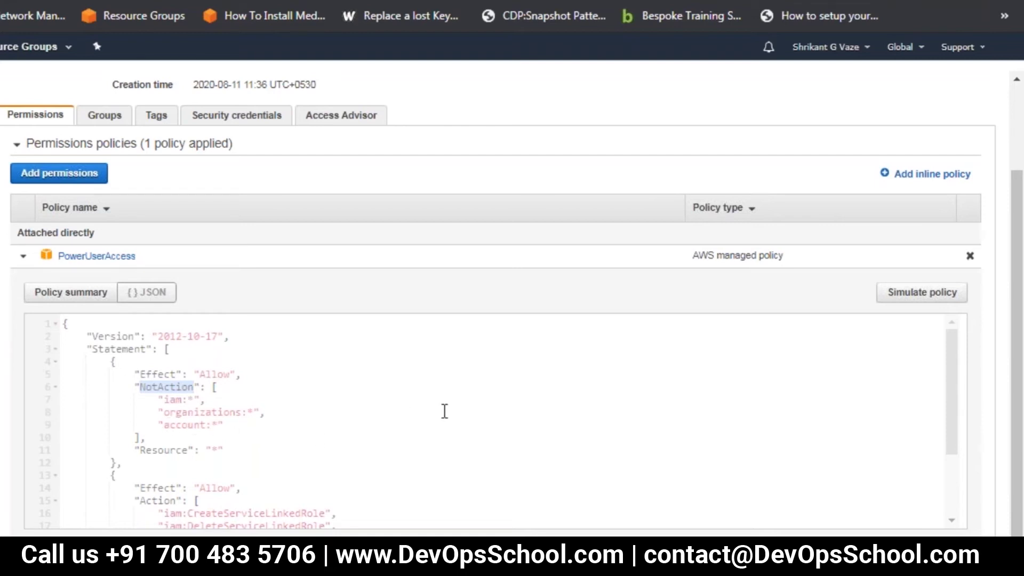
Examine the second statement of the PowerUserAccess JSON and compare its allowed actions with the first statement
scroll(444, 411, "down", 2)
scroll(444, 411, "down", 1)
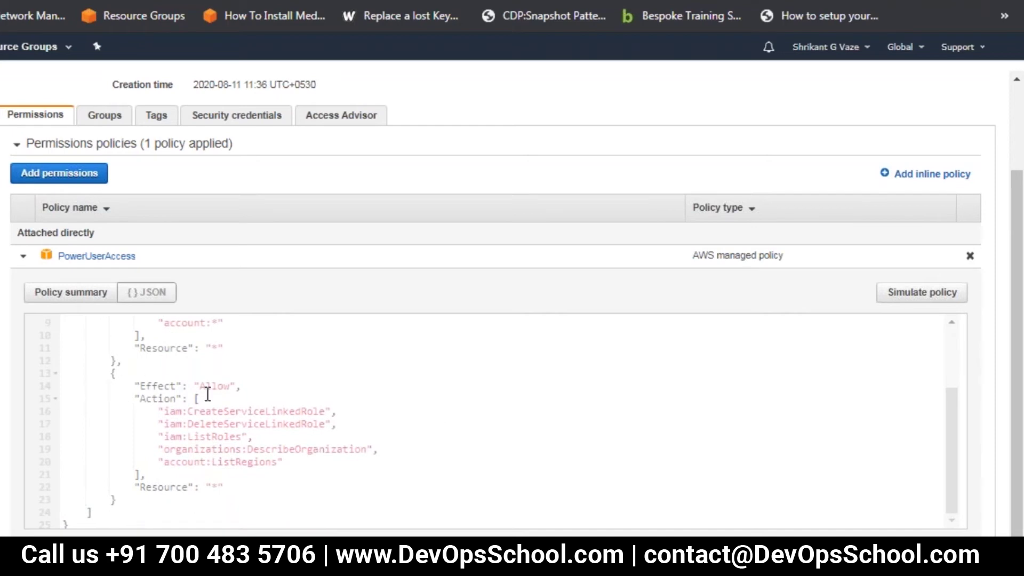
left_click_drag(201, 386, 236, 385)
scroll(456, 425, "up", 2)
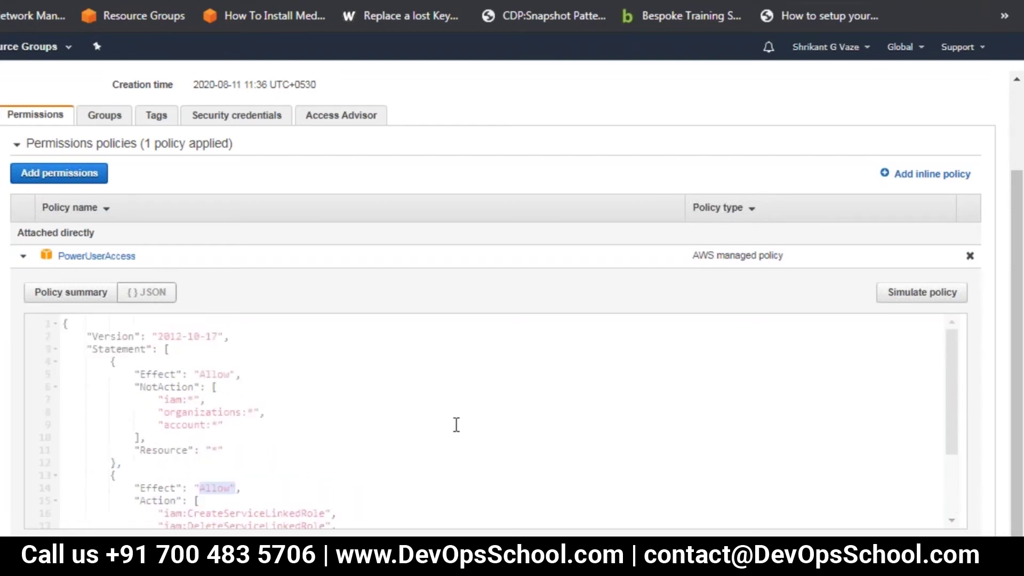
scroll(456, 425, "down", 2)
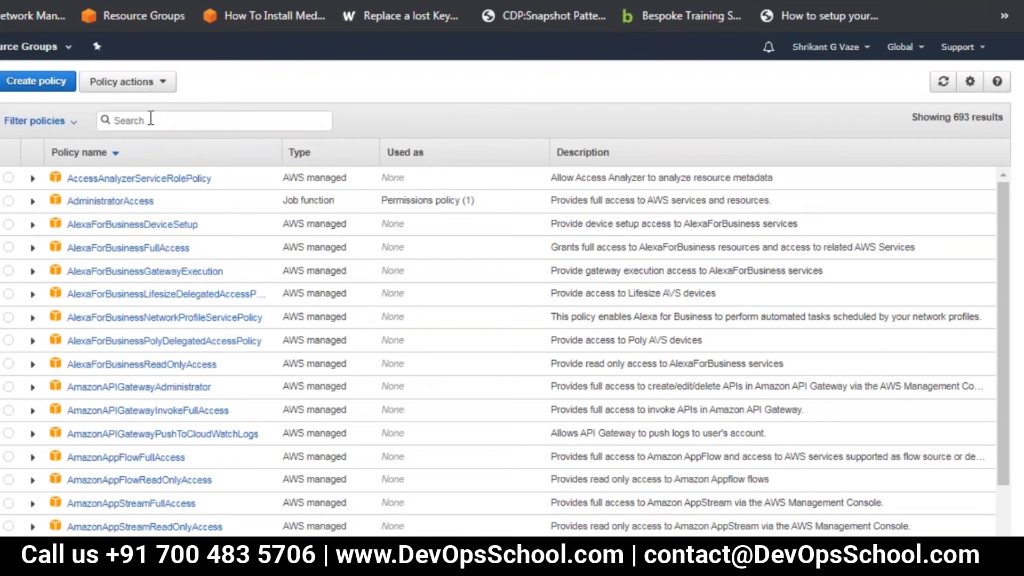
Search the IAM policies for "admi" and open the AdministratorAccess policy to examine its JSON
left_click(151, 118)
type("admi")
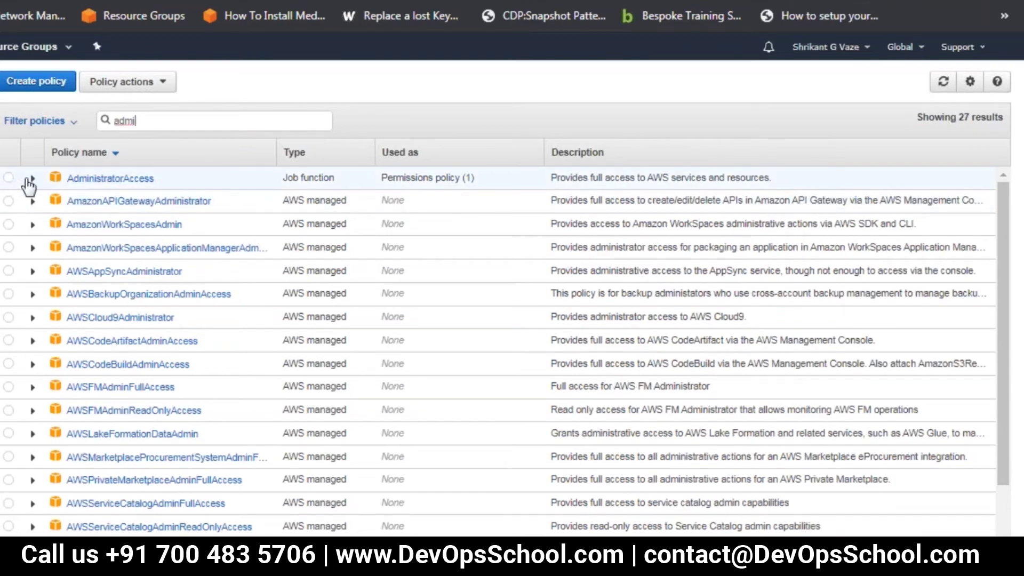
left_click(89, 178)
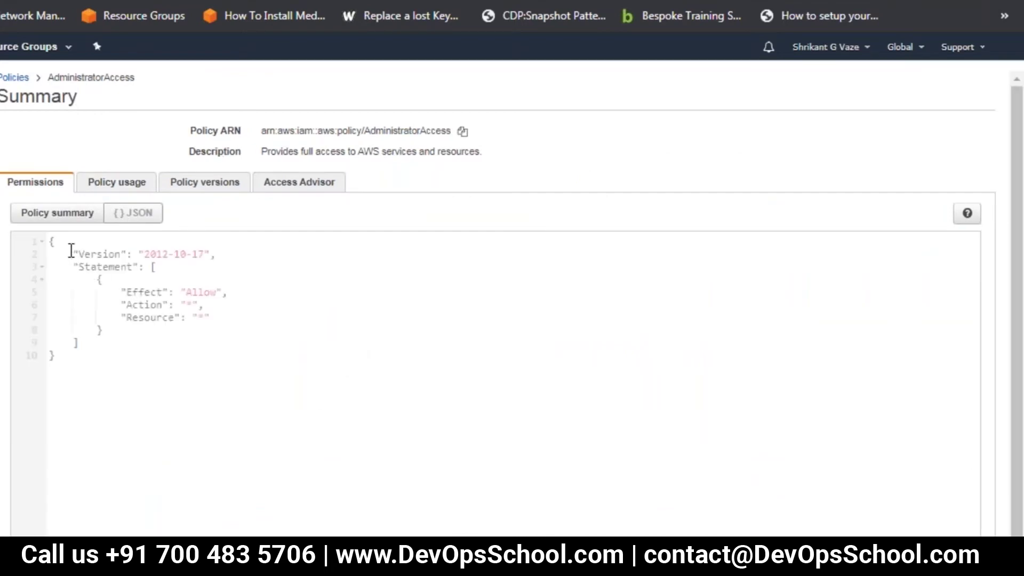
left_click_drag(66, 254, 266, 385)
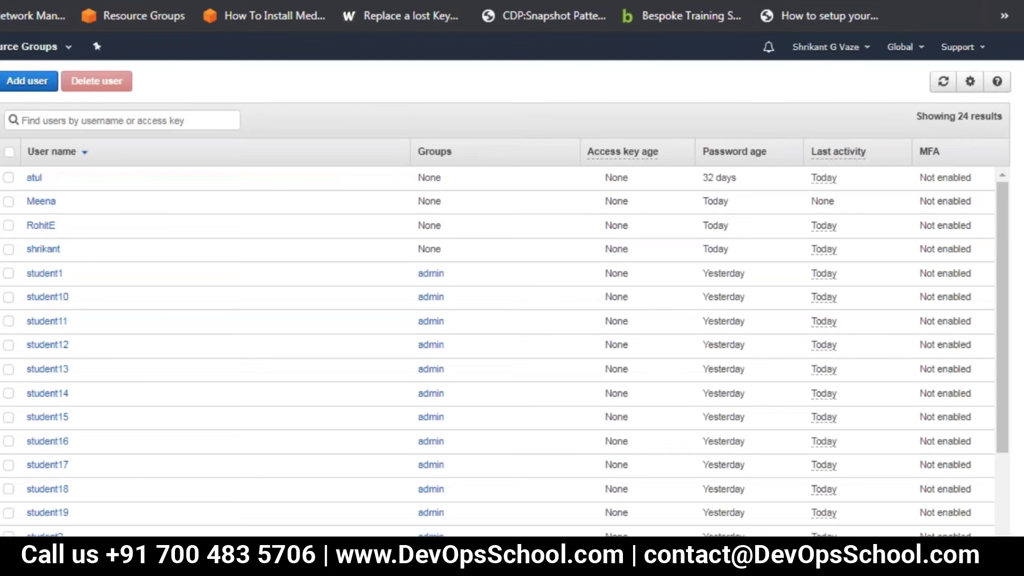
Open the new IAM user's security credentials and review the sign-in settings, including the console password
left_click(43, 250)
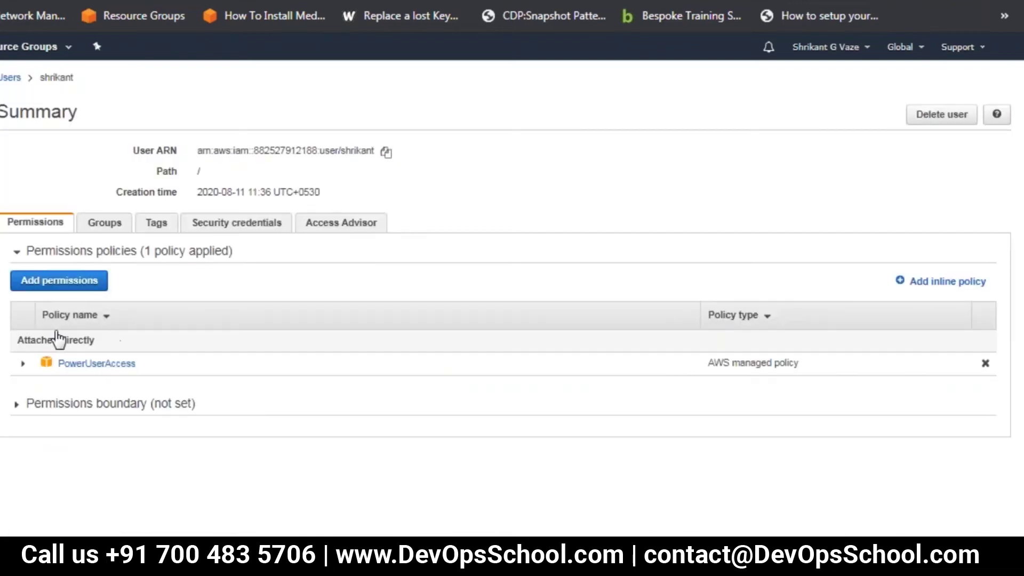
left_click(254, 226)
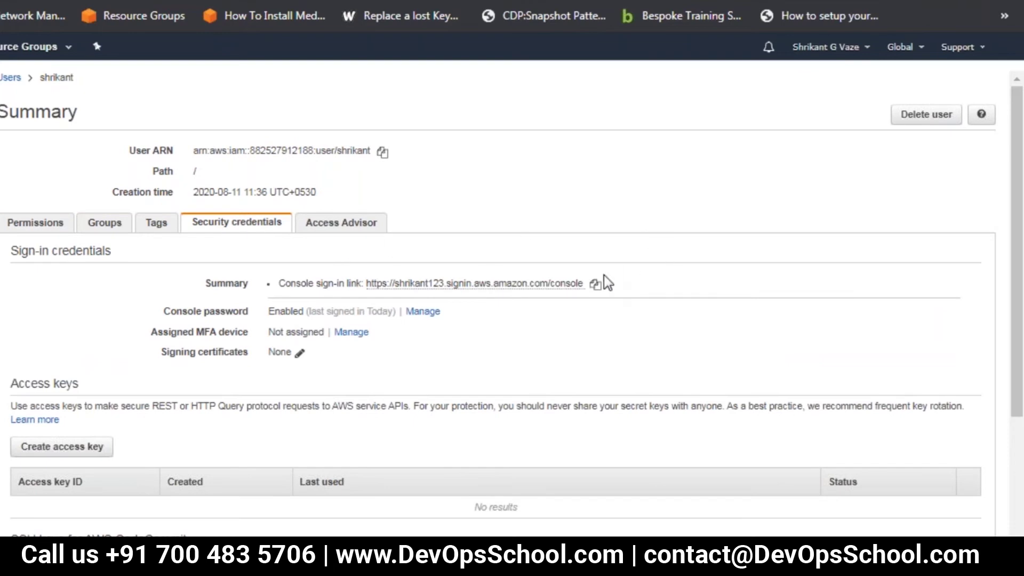
scroll(603, 274, "down", 4)
scroll(545, 235, "up", 4)
left_click_drag(170, 313, 249, 324)
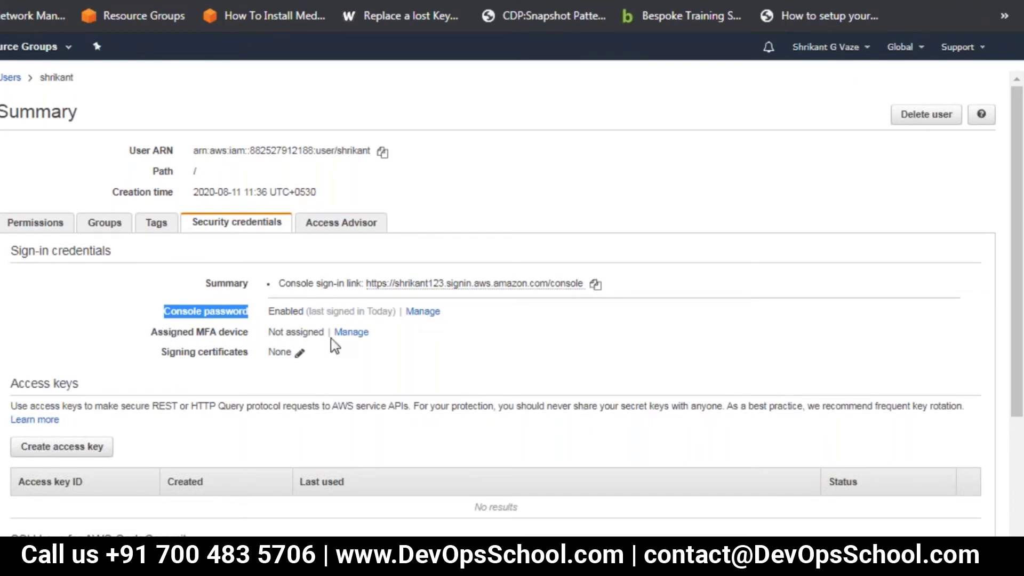
Start the virtual MFA device setup for the IAM user and display its QR code
left_click(347, 332)
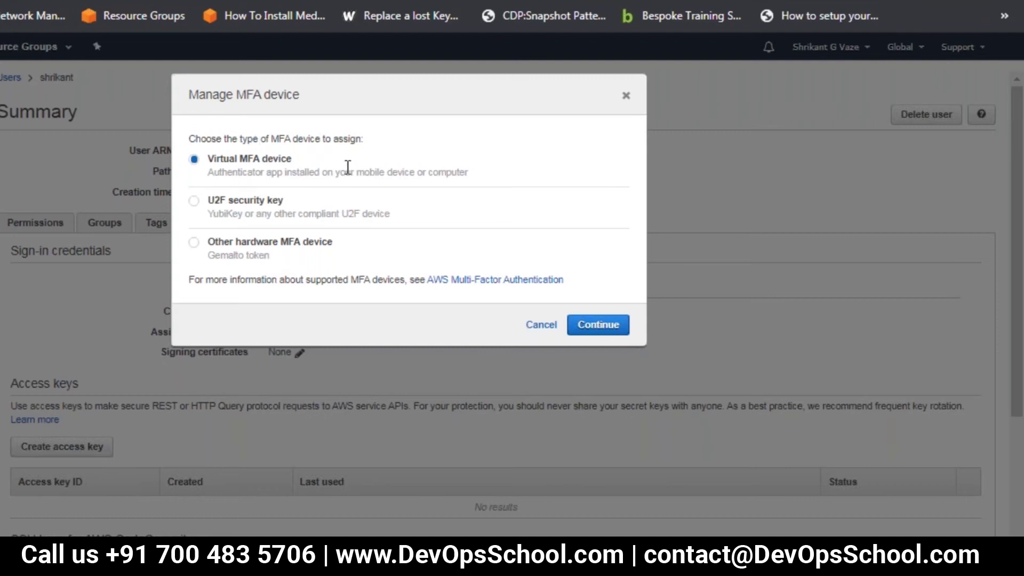
left_click(606, 327)
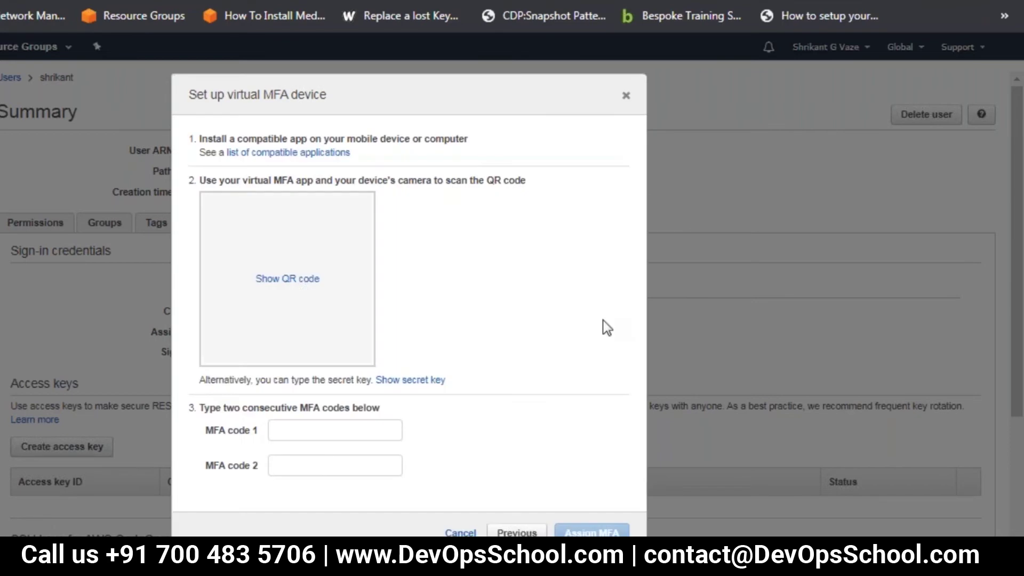
left_click(291, 281)
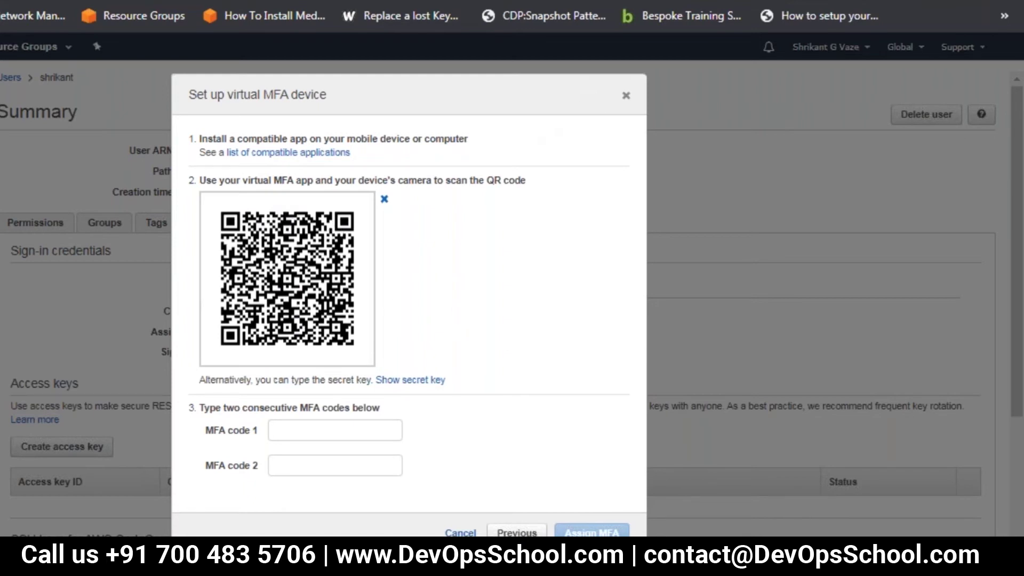
Switch to Paint and start a new blank drawing in place of the existing notes
key("super")
key("Escape")
key("alt+Tab")
key("alt+f")
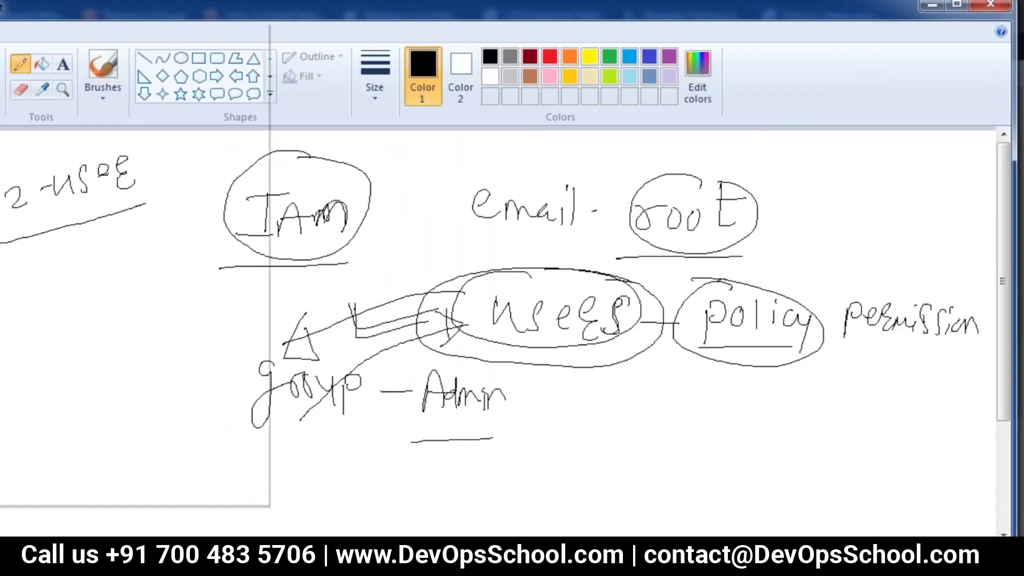
key("n")
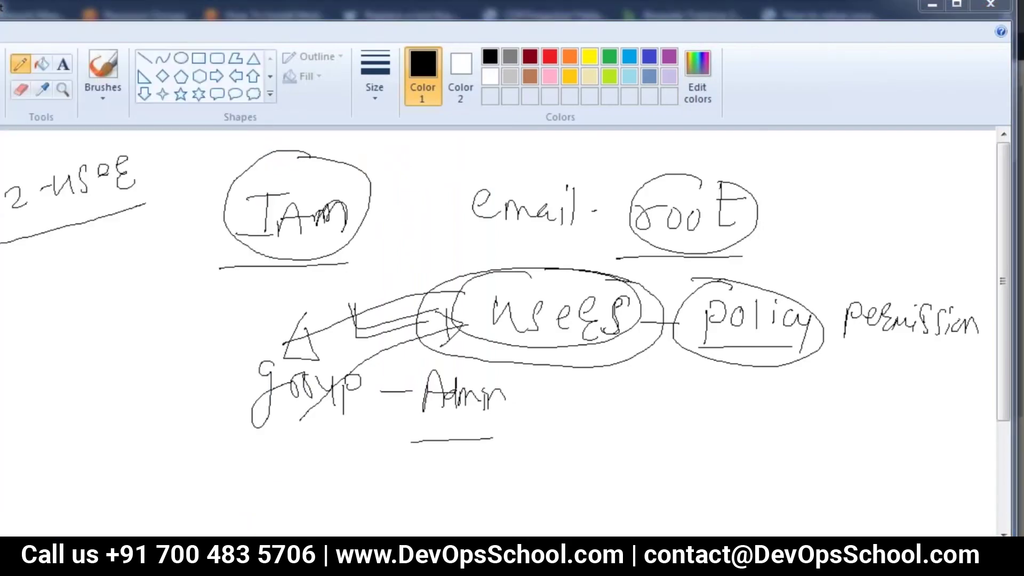
left_click(430, 300)
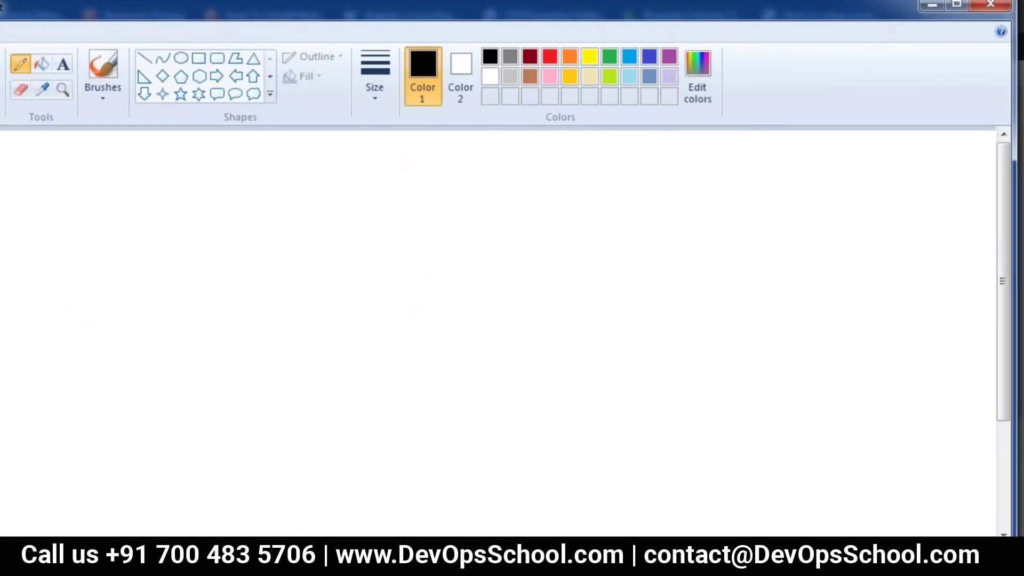
Handwrite "Google Authenticator" and "Barcode Reader" on two lines, with an arrow beside and an underline below the first
mouse_move(310, 199)
left_mouse_down()
mouse_move(342, 230)
mouse_move(375, 207)
mouse_move(459, 231)
mouse_move(503, 194)
mouse_move(529, 216)
mouse_move(554, 181)
mouse_move(568, 214)
mouse_move(617, 214)
left_mouse_up()
mouse_move(630, 176)
left_mouse_down()
mouse_move(633, 213)
mouse_move(666, 193)
mouse_move(701, 213)
mouse_move(746, 191)
left_mouse_up()
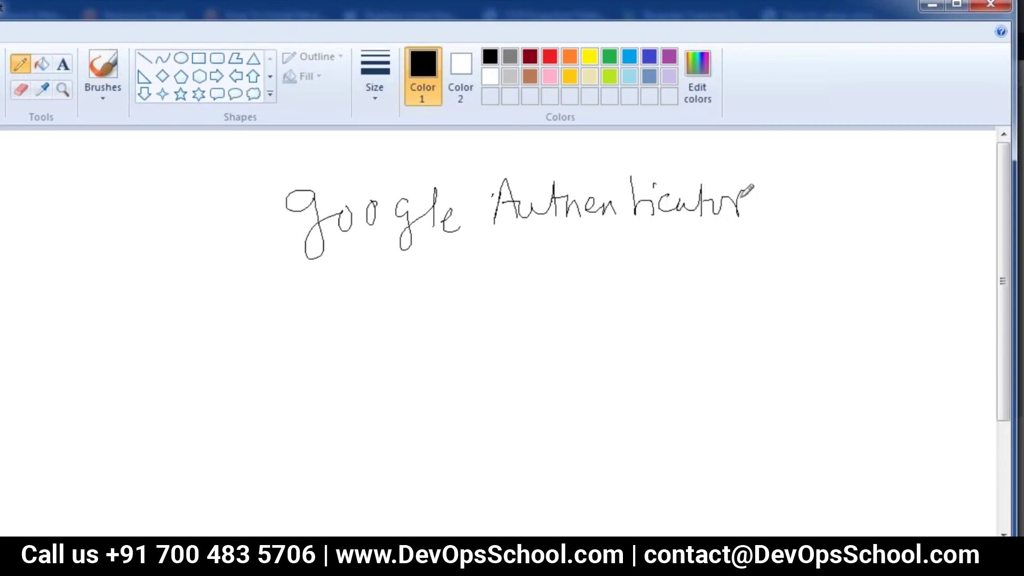
mouse_move(349, 306)
left_mouse_down()
mouse_move(352, 334)
mouse_move(483, 306)
mouse_move(497, 331)
left_mouse_up()
mouse_move(512, 320)
left_mouse_down()
mouse_move(675, 298)
mouse_move(770, 306)
left_mouse_up()
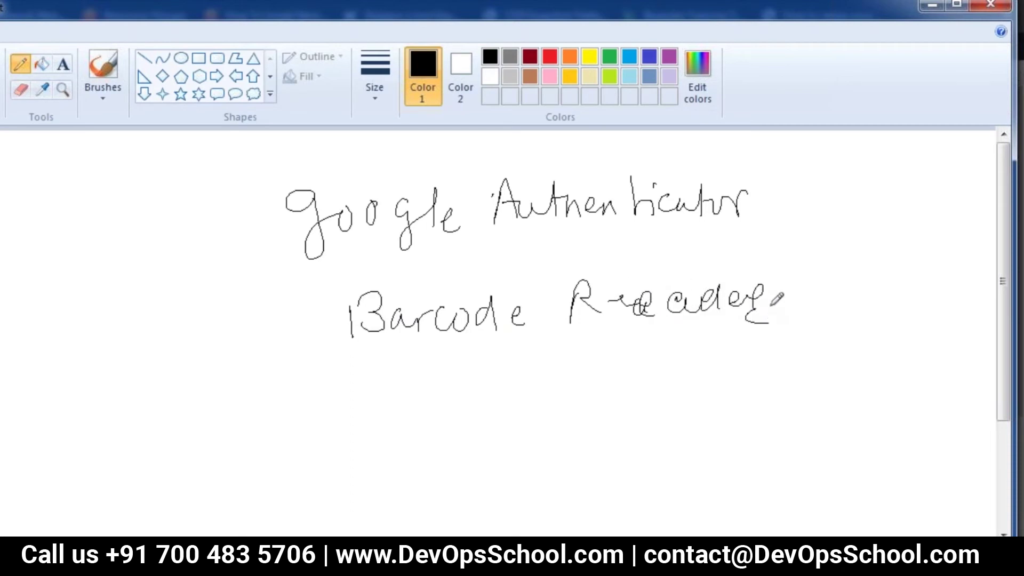
mouse_move(830, 186)
left_mouse_down()
mouse_move(787, 202)
mouse_move(788, 174)
mouse_move(784, 212)
left_mouse_up()
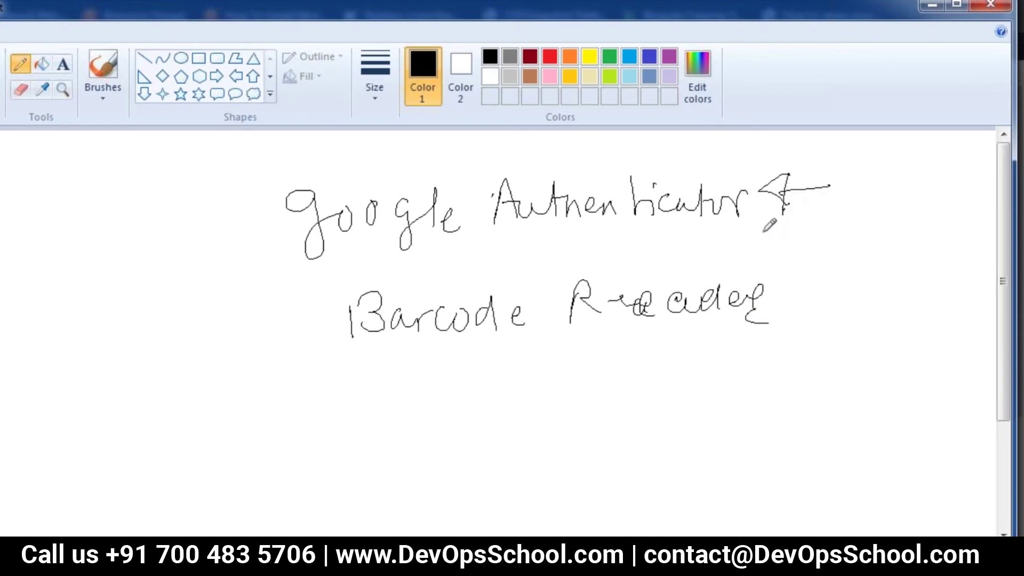
left_click_drag(584, 248, 448, 254)
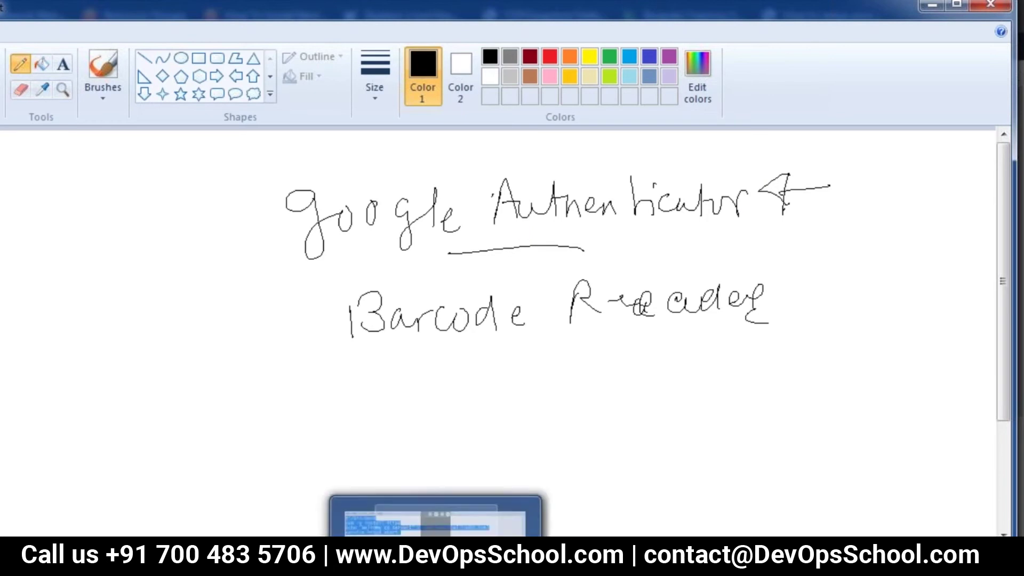
Return to the browser's virtual MFA setup, review the MFA code fields, and cancel it without assigning a device
left_click(336, 507)
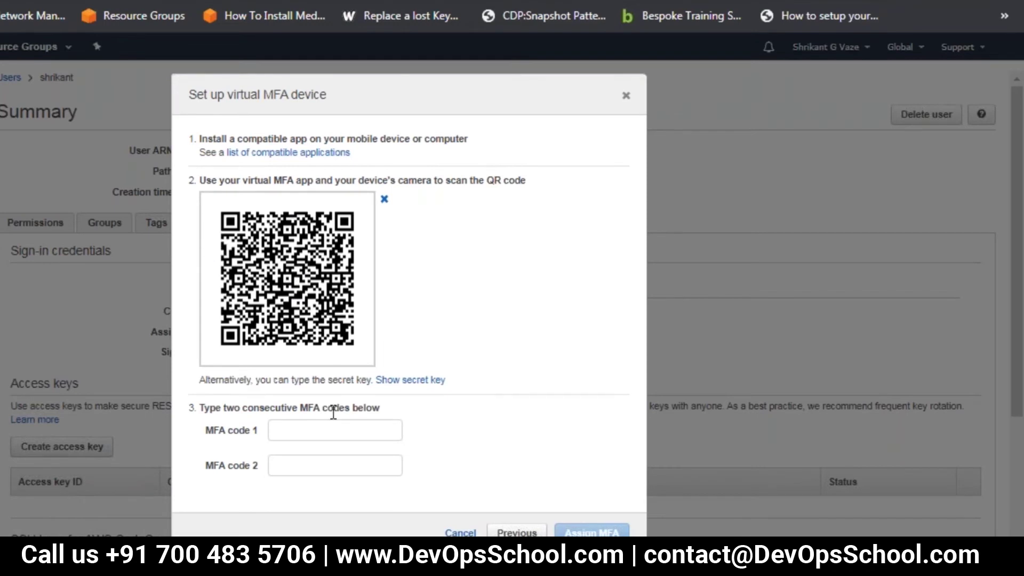
left_click(294, 430)
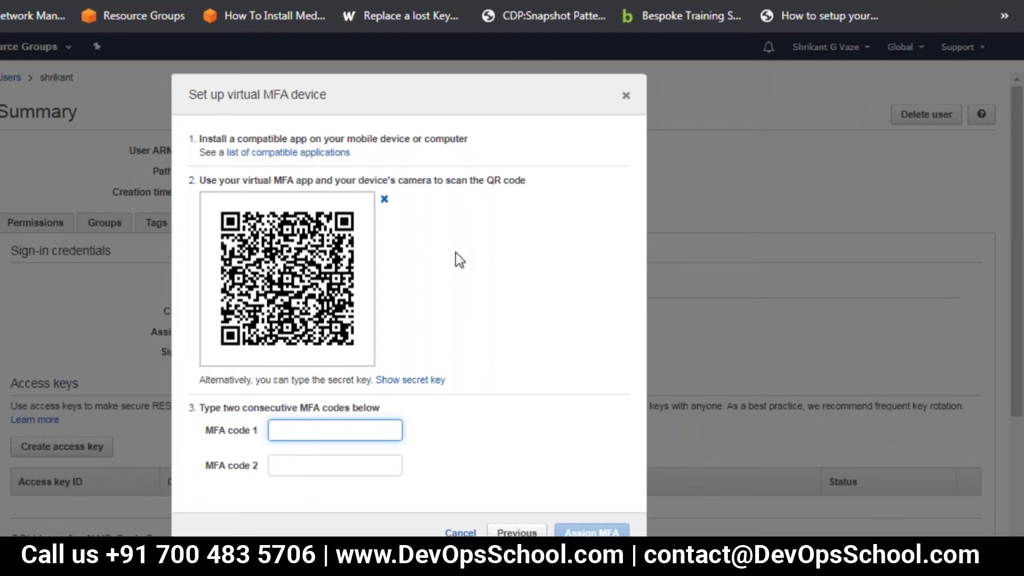
left_click(449, 517)
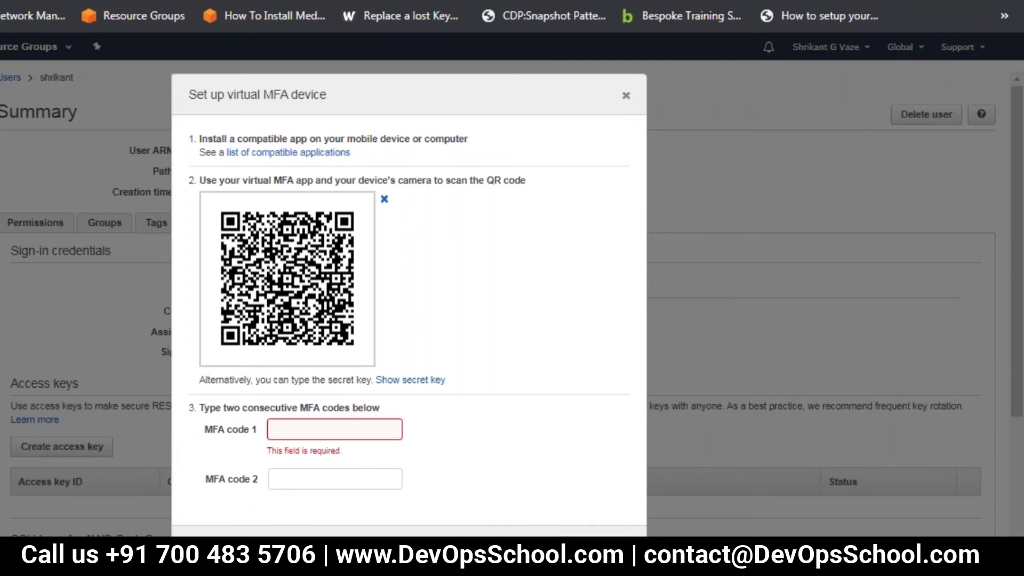
left_click(625, 96)
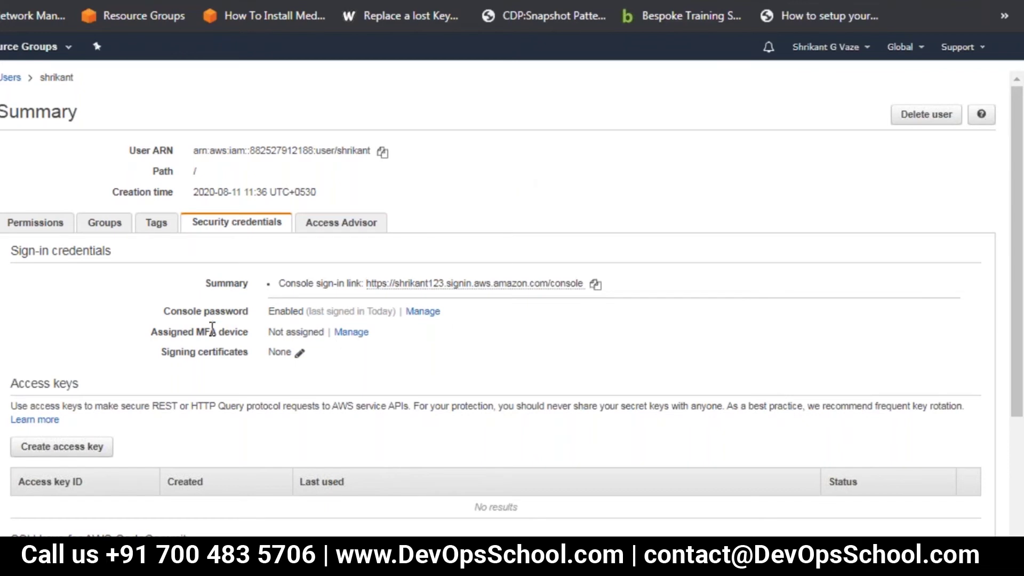
scroll(545, 303, "down", 3)
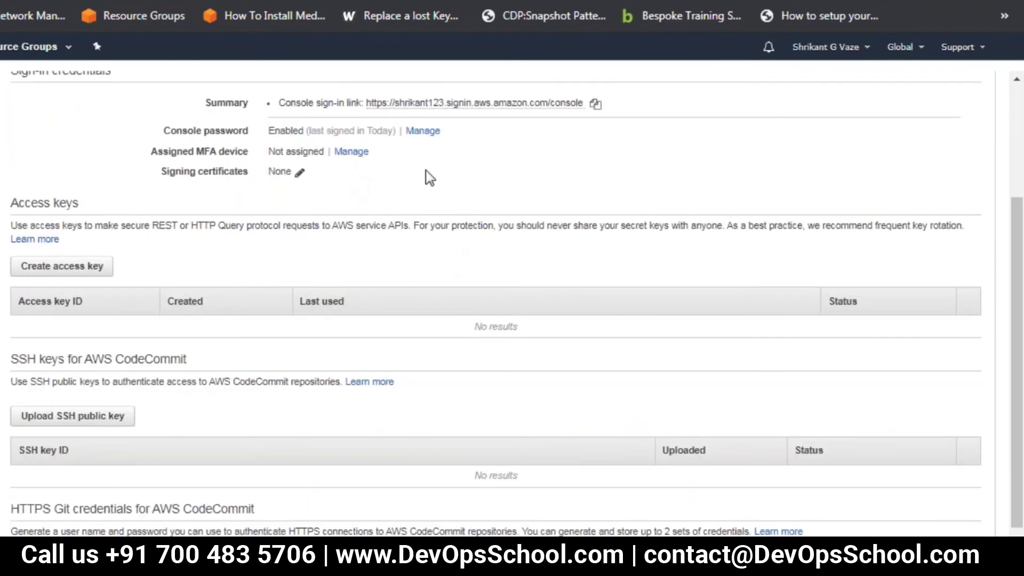
scroll(433, 175, "up", 3)
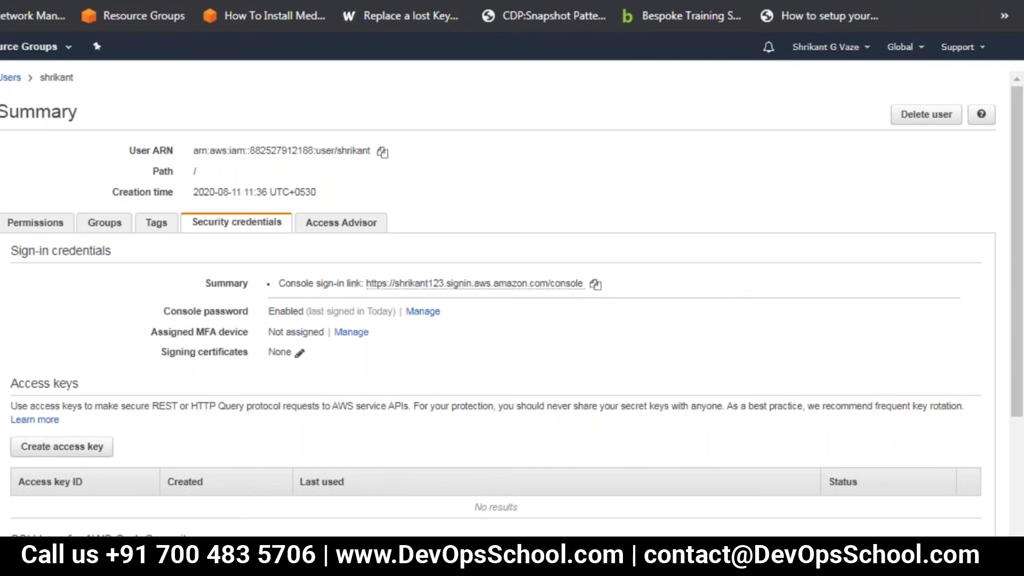
Switch to Paint and circle the handwritten "Barcode Reader" note
key("alt+Tab")
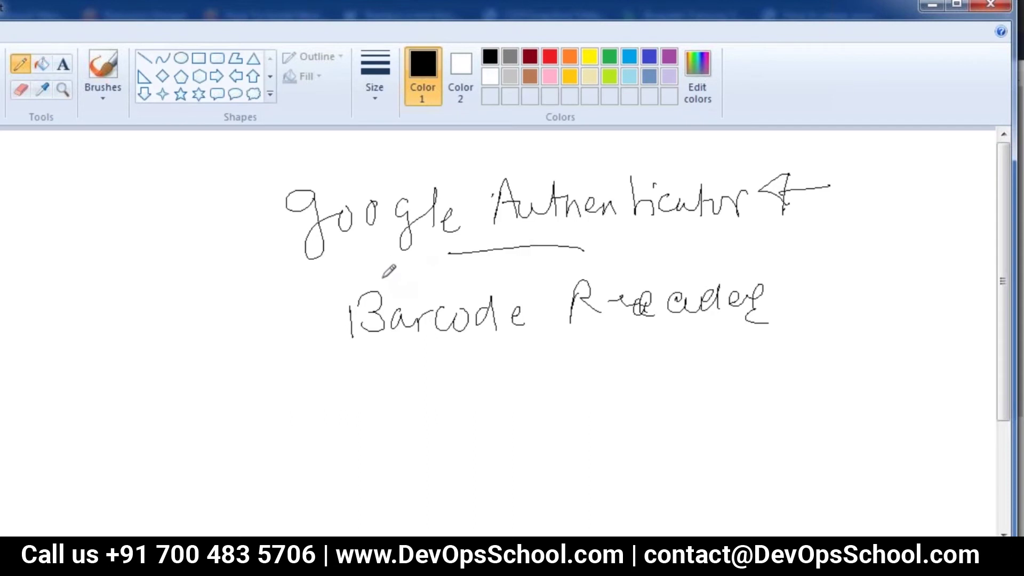
mouse_move(382, 278)
left_mouse_down()
mouse_move(343, 358)
mouse_move(528, 362)
mouse_move(605, 351)
mouse_move(757, 298)
left_mouse_up()
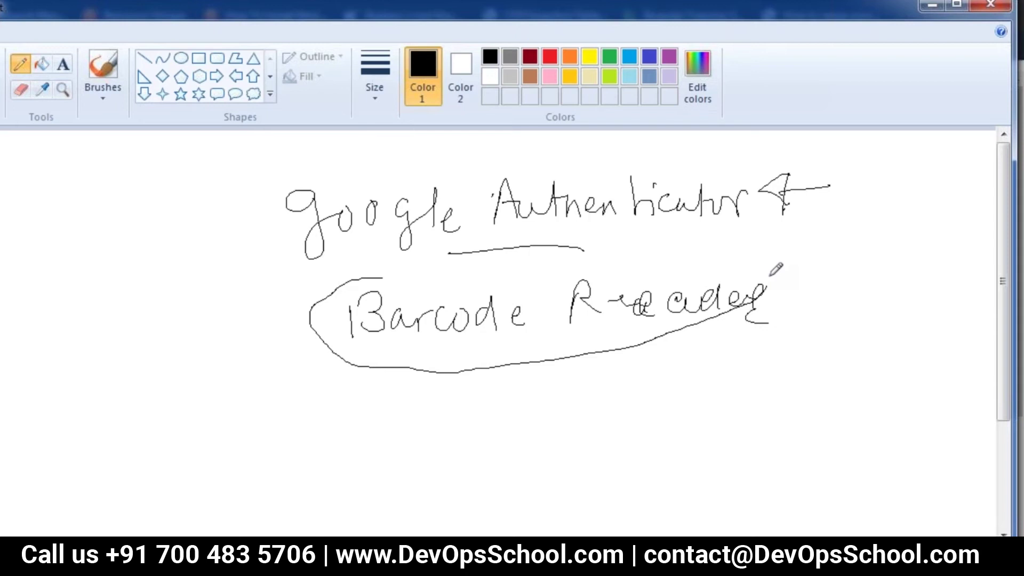
left_click_drag(774, 282, 382, 278)
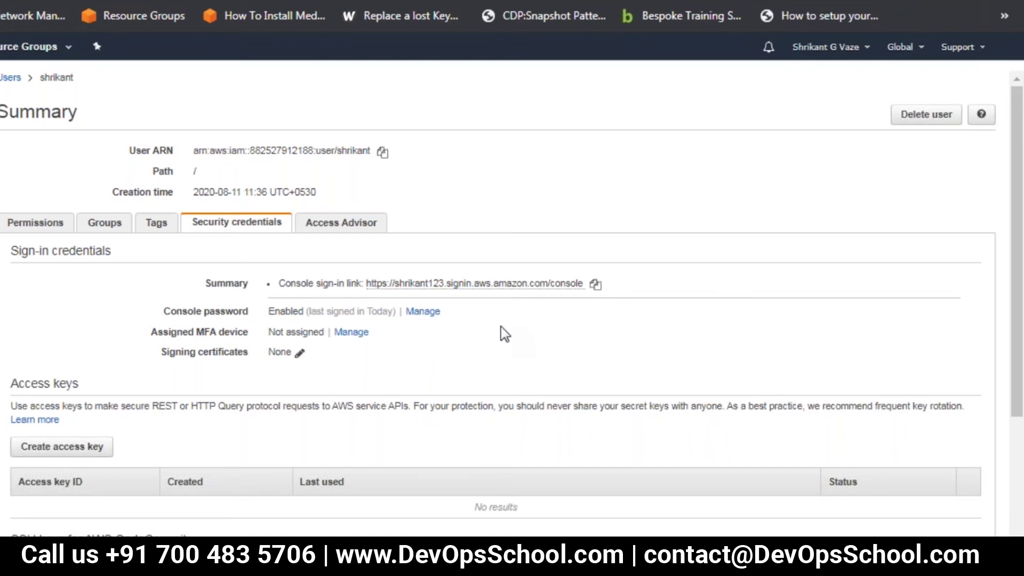
Return to the browser and open aws.amazon.com/cli in a new tab
scroll(501, 333, "down", 1)
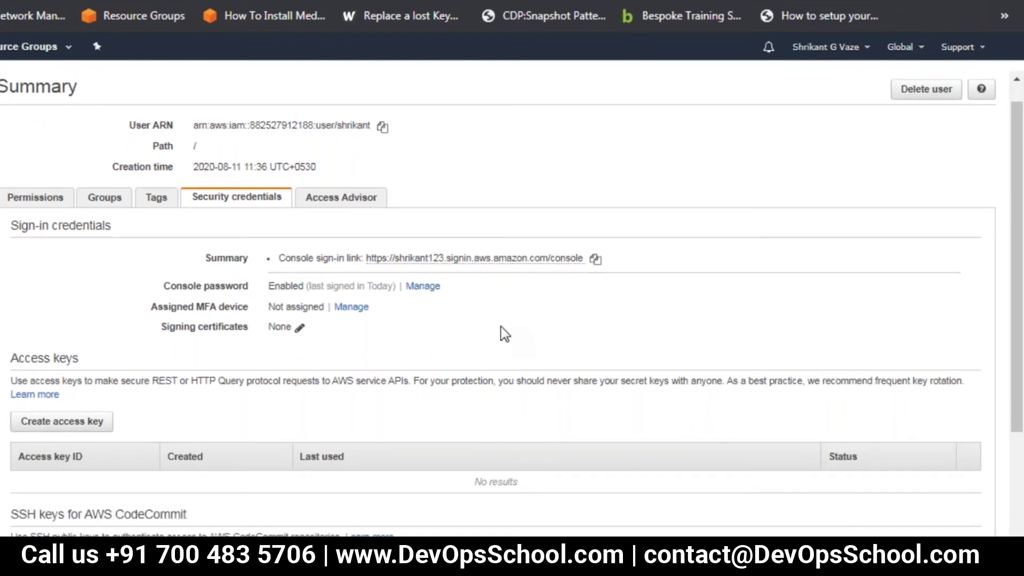
scroll(117, 213, "down", 3)
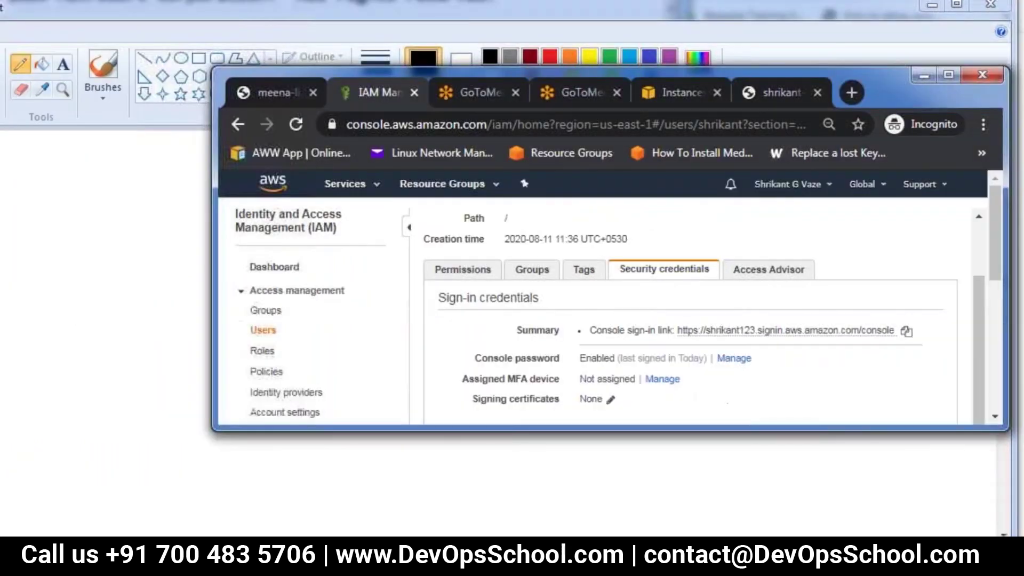
left_click(852, 92)
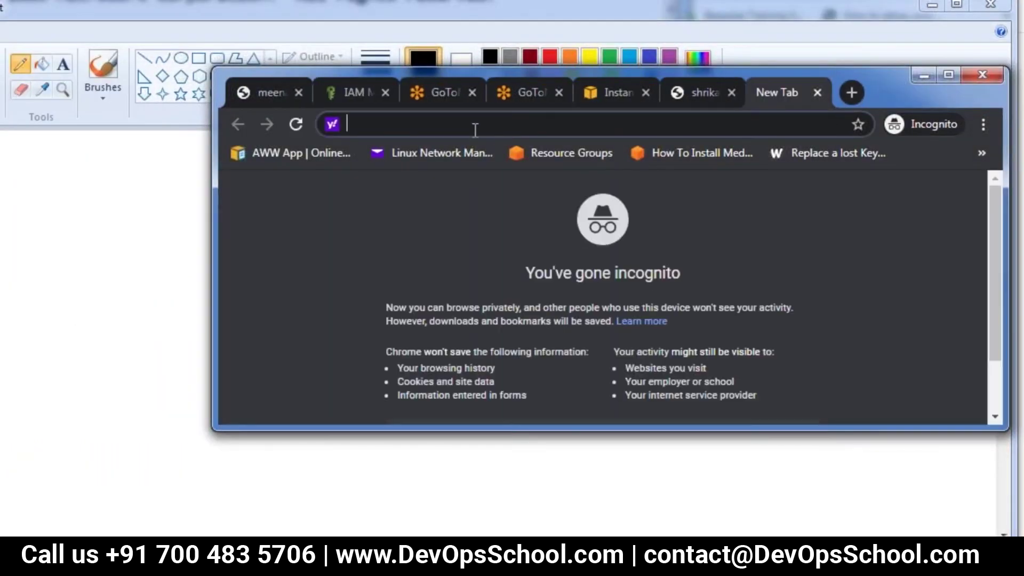
type("awq")
key("BackSpace")
type("s")
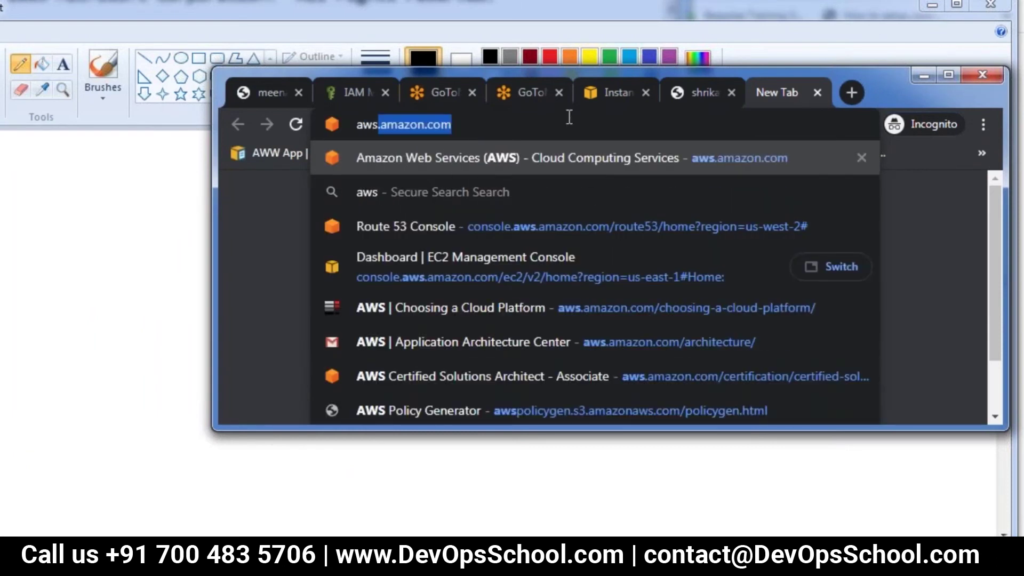
key("Right")
type("/cli")
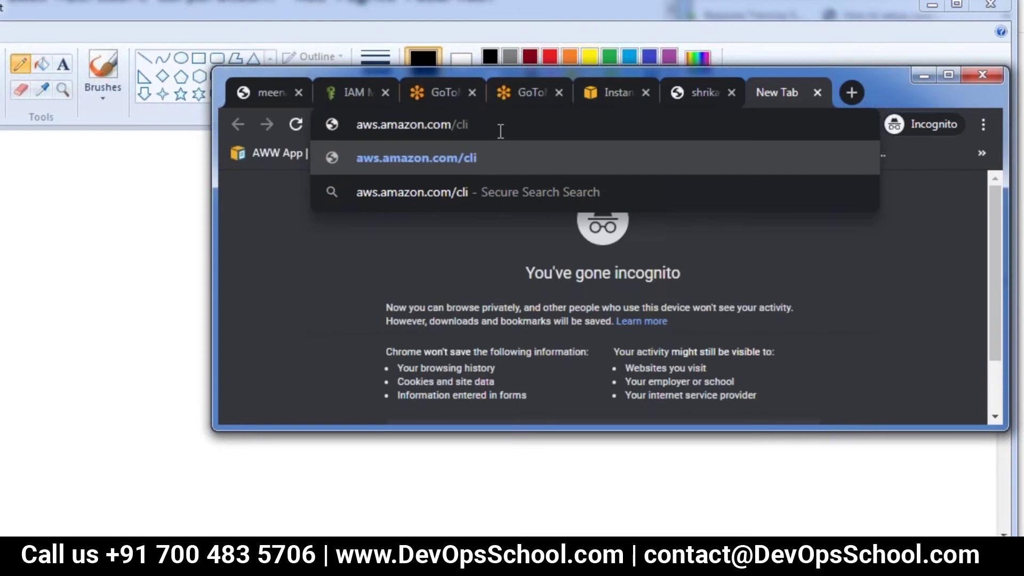
key("Return")
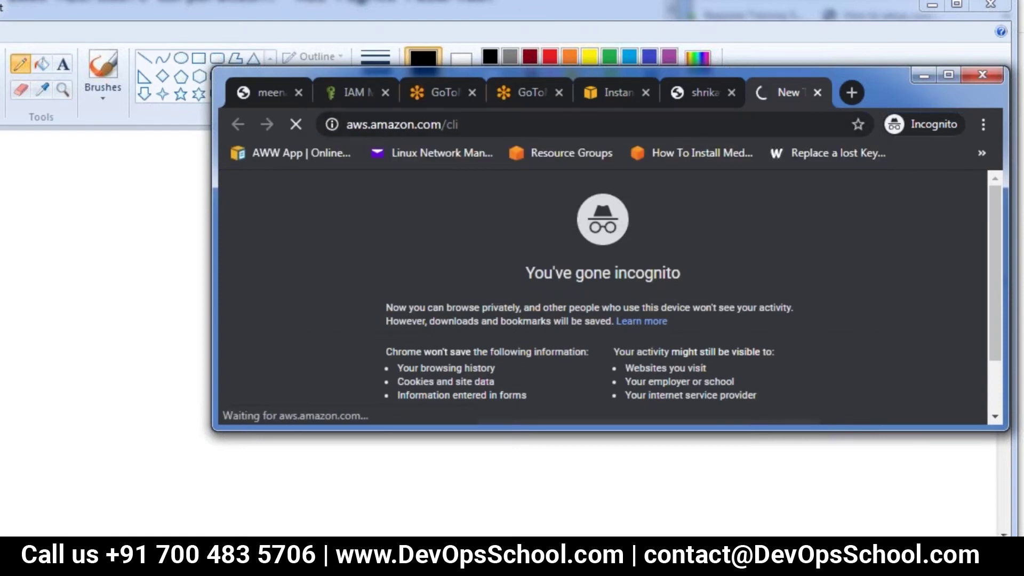
Maximize the browser window and enlarge the AWS Command Line Interface page to review the 64-bit Windows installer option
left_click(949, 75)
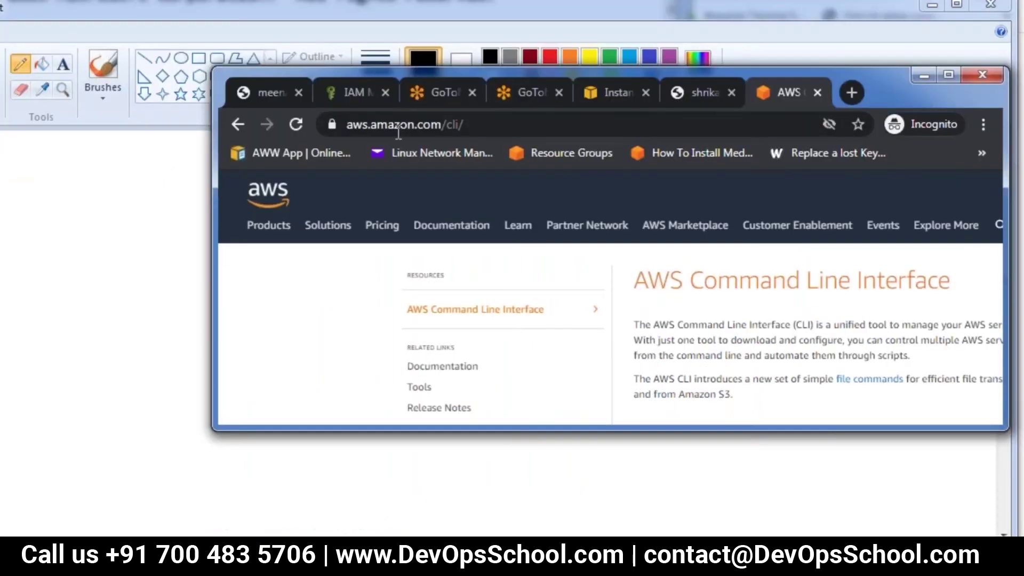
left_click(472, 124)
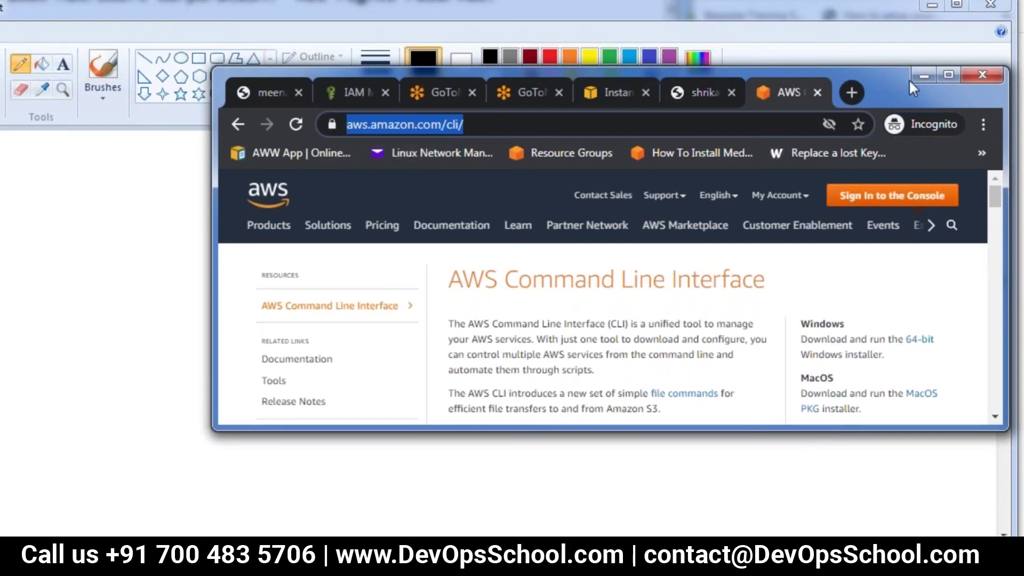
left_click(945, 76)
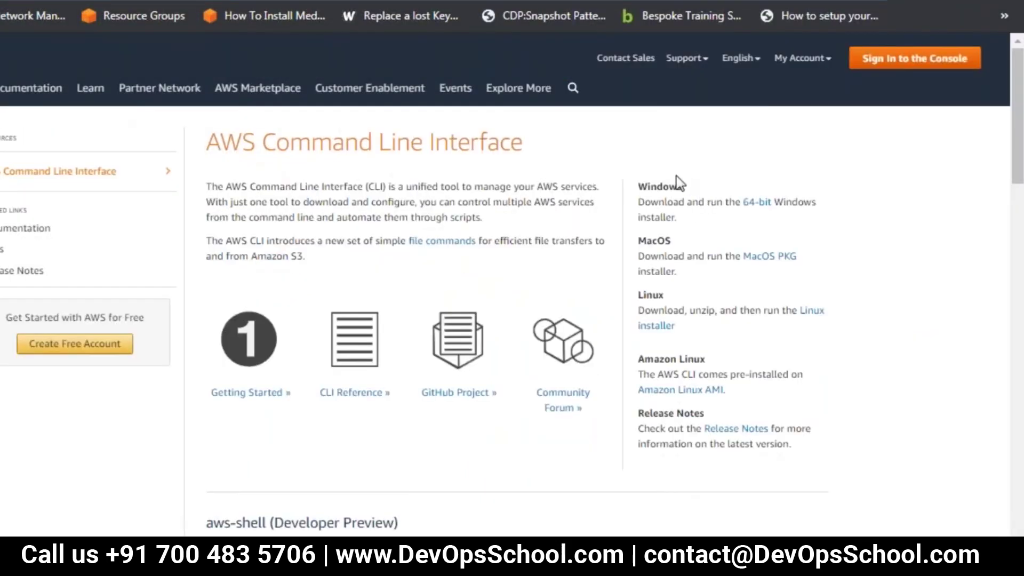
left_click(756, 202)
key("ctrl+plus")
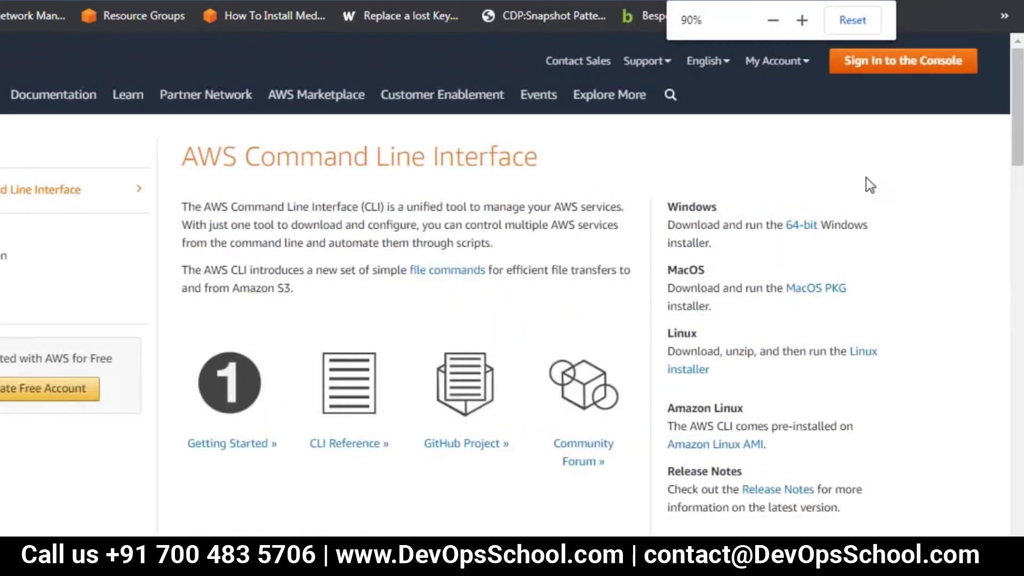
key("ctrl+plus")
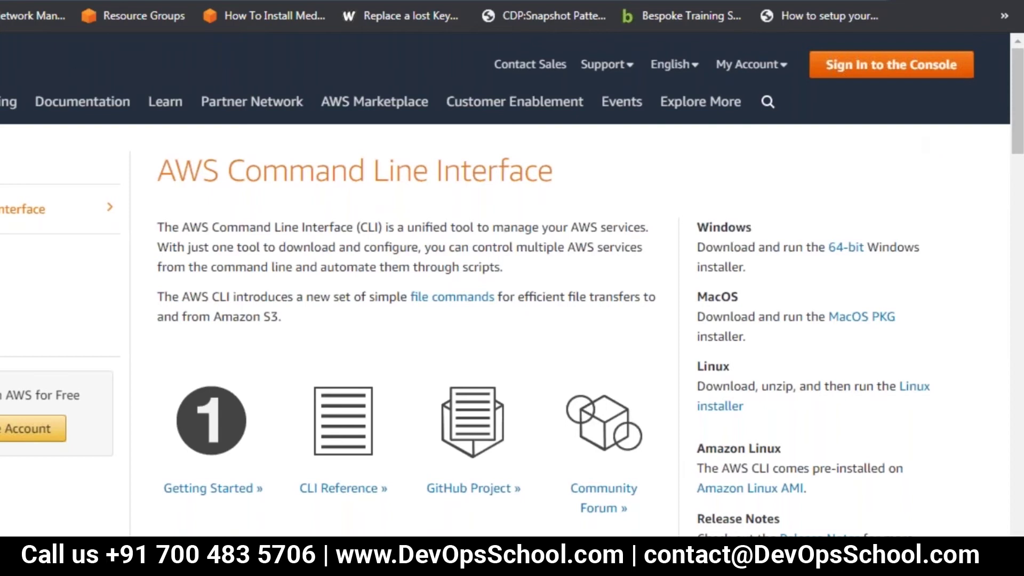
Switch to Command Prompt and run the aws command to check the AWS CLI installation
key("super")
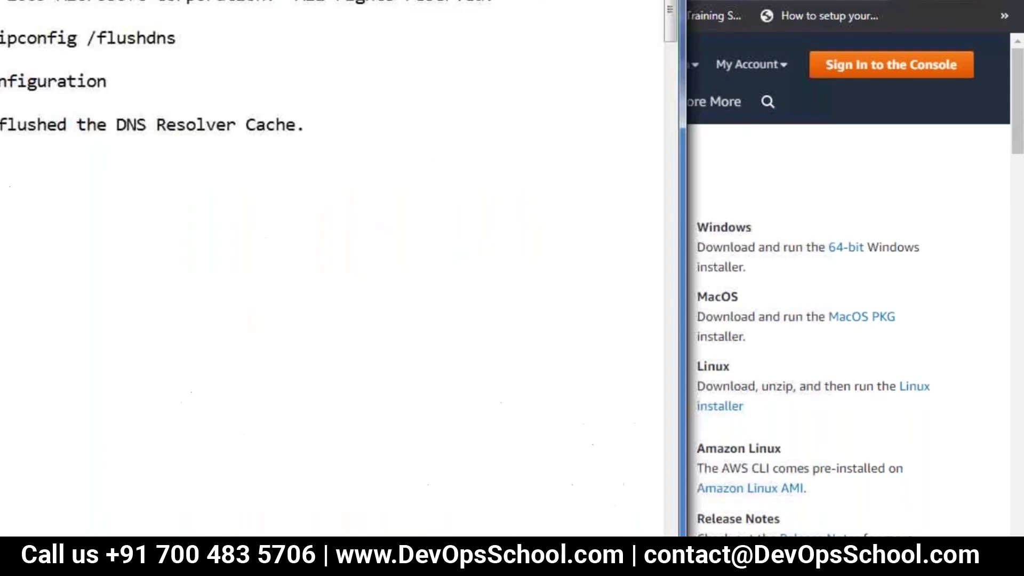
type("aws")
key("Return")
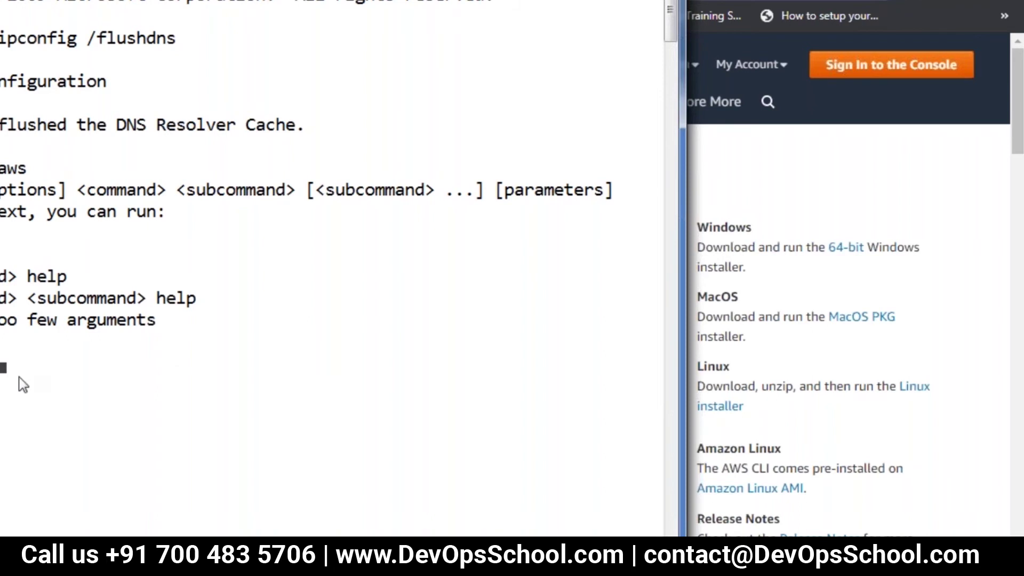
Switch to Windows Explorer and open Local Disk (C:) to look for the AWS CLI installation
key("alt+Tab")
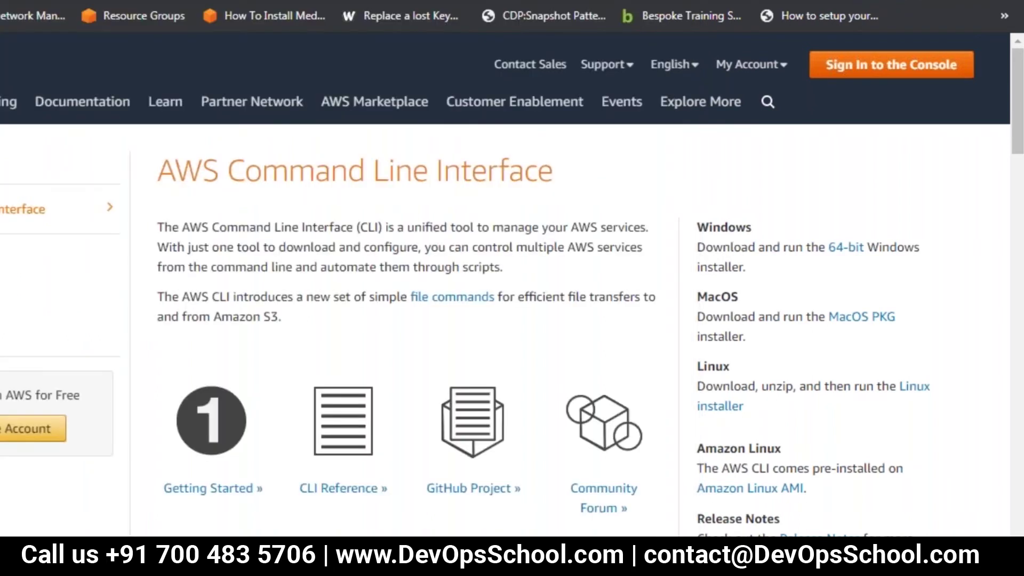
key("super")
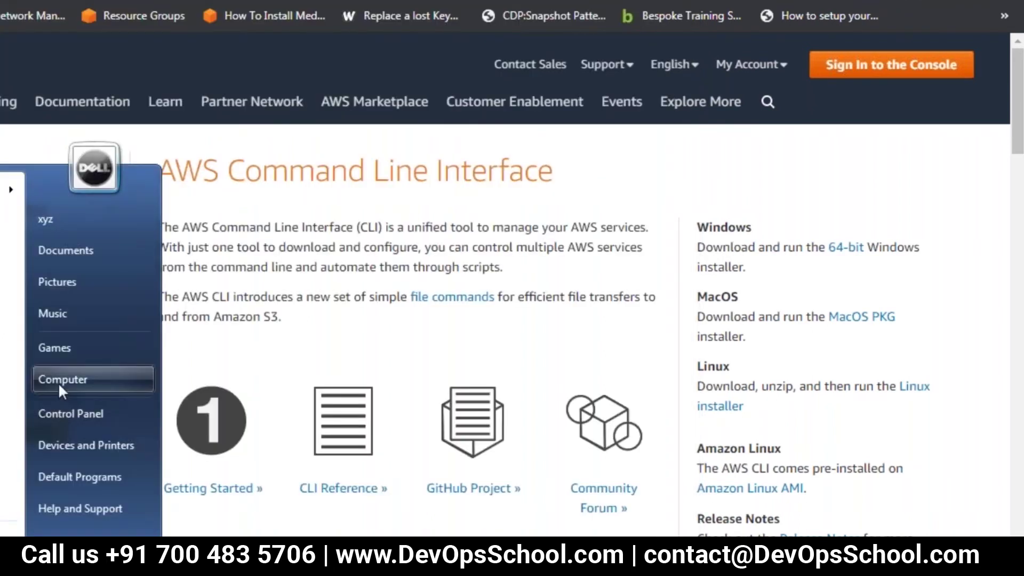
key("Escape")
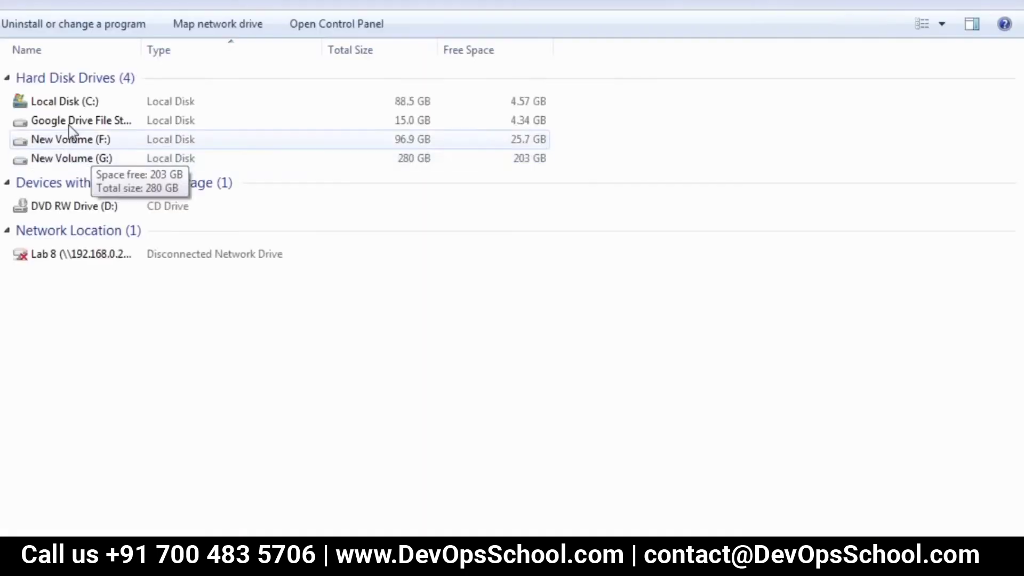
left_click(87, 103)
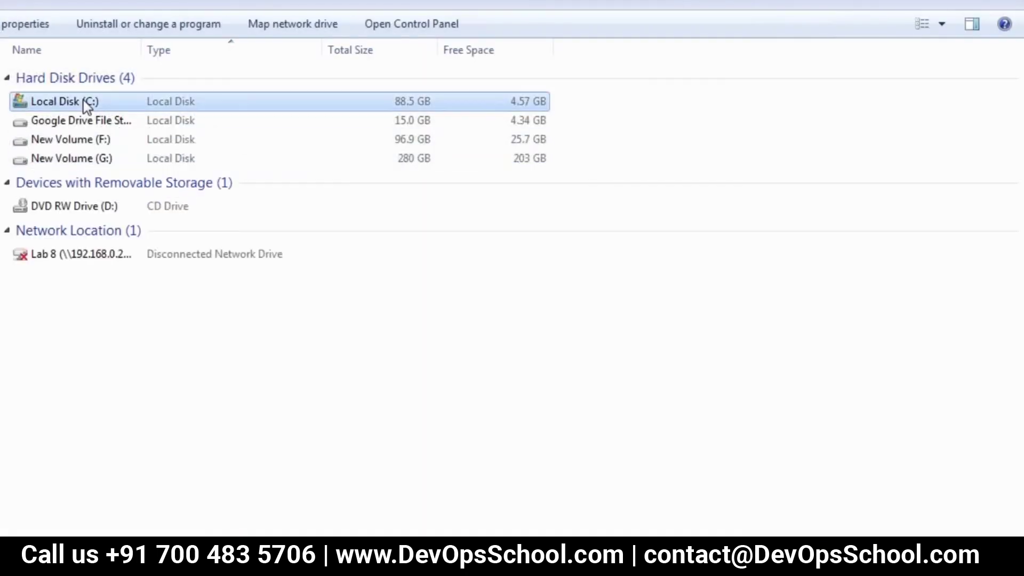
double_click(87, 103)
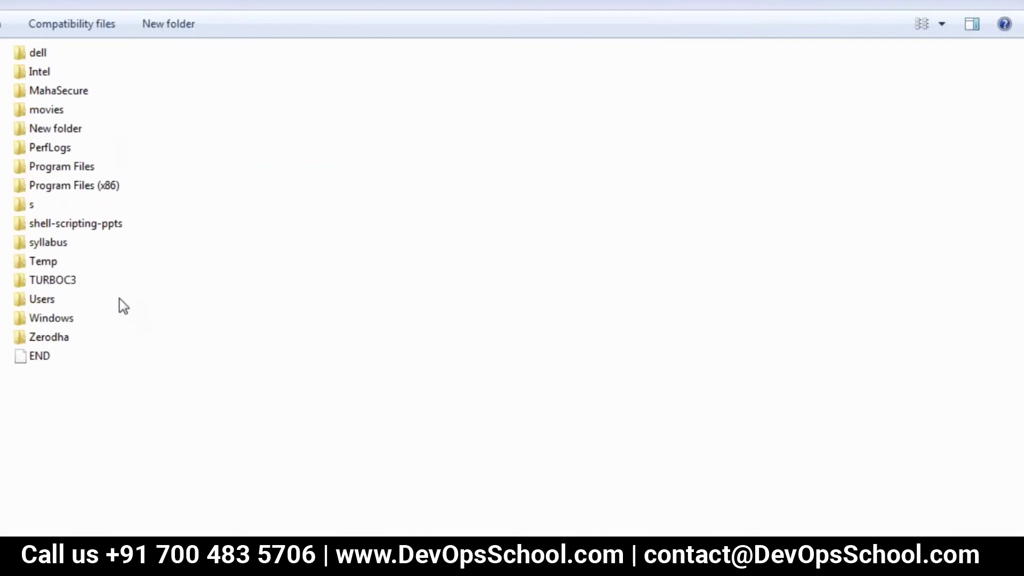
Look through the user's profile folder inside Users for AWS CLI files, then return to the C: drive
left_click(50, 305)
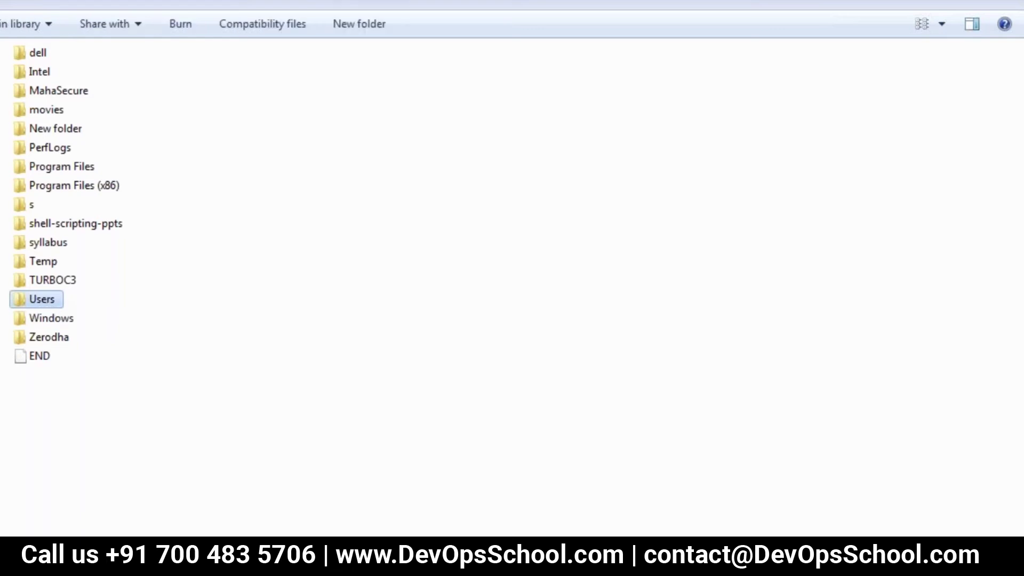
key("Return")
double_click(36, 93)
scroll(91, 257, "down", 4)
left_click(92, 257)
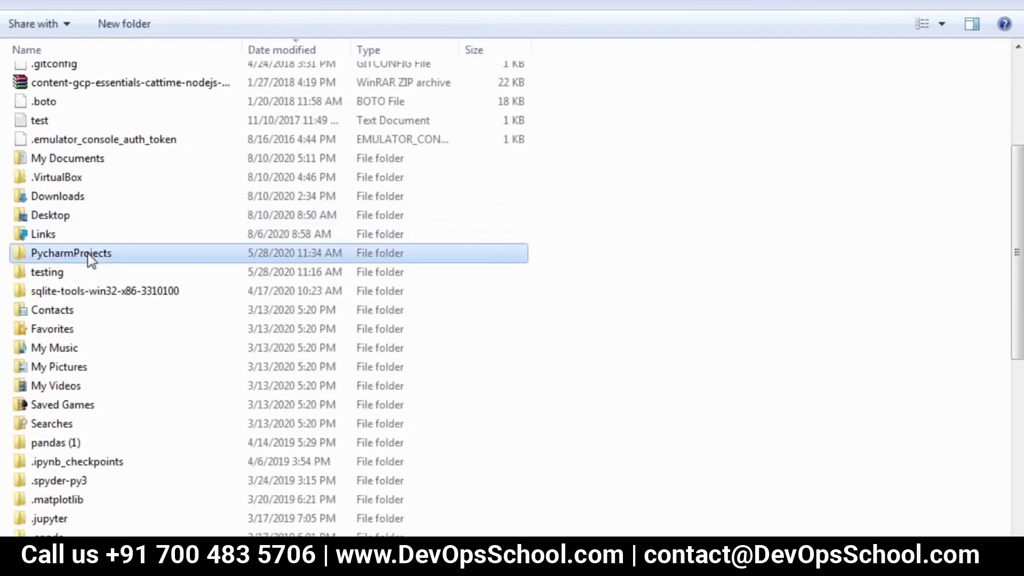
scroll(91, 257, "down", 3)
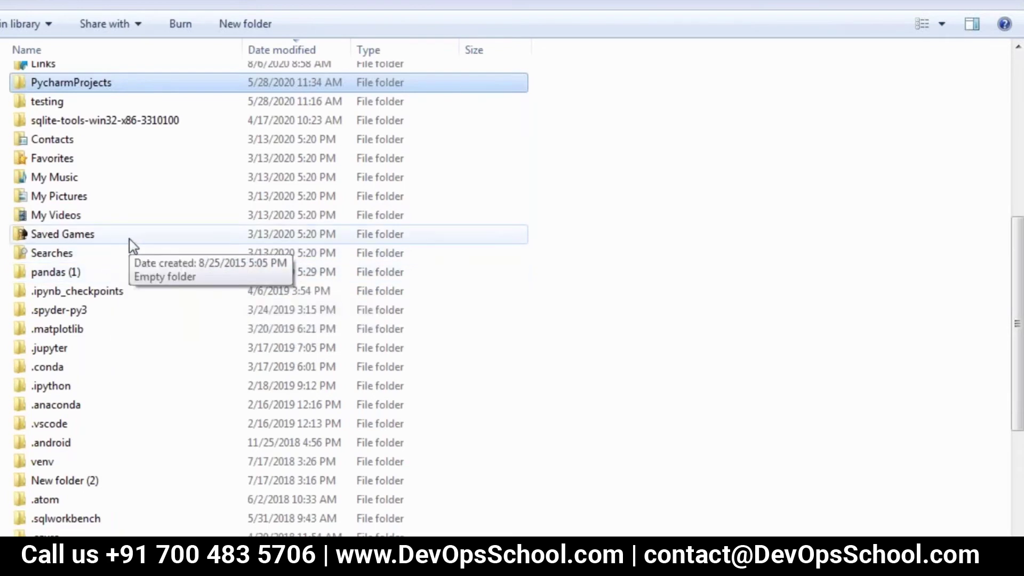
key("p")
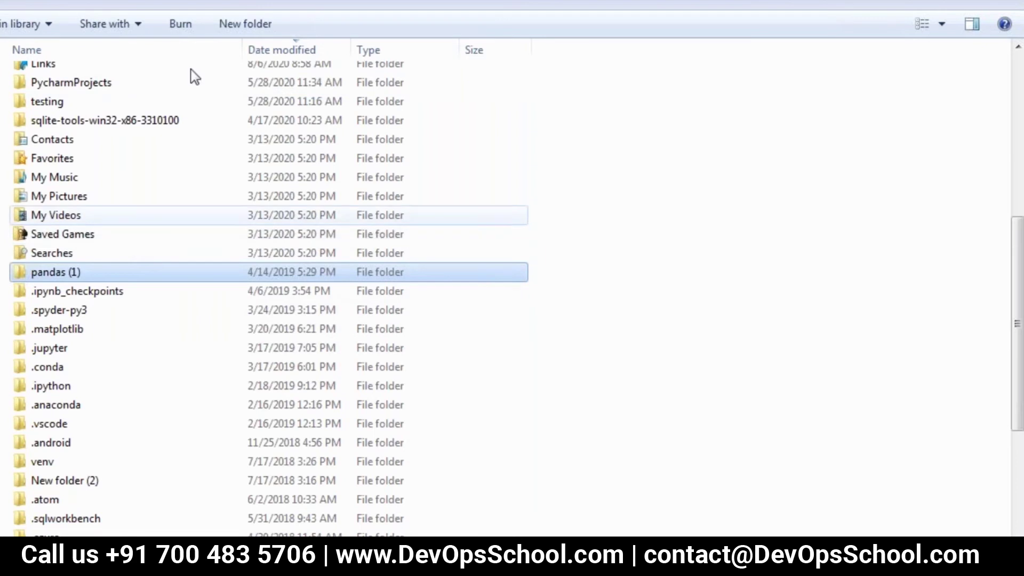
key("alt+Up")
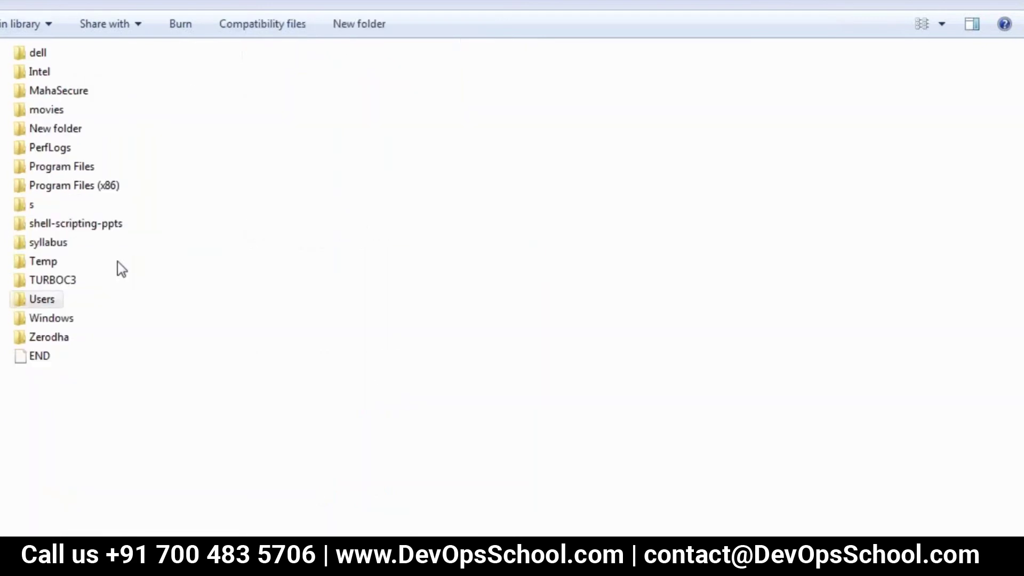
Open the AWSCLI folder under Program Files\Amazon to view the installed files, then switch back to Command Prompt
double_click(59, 191)
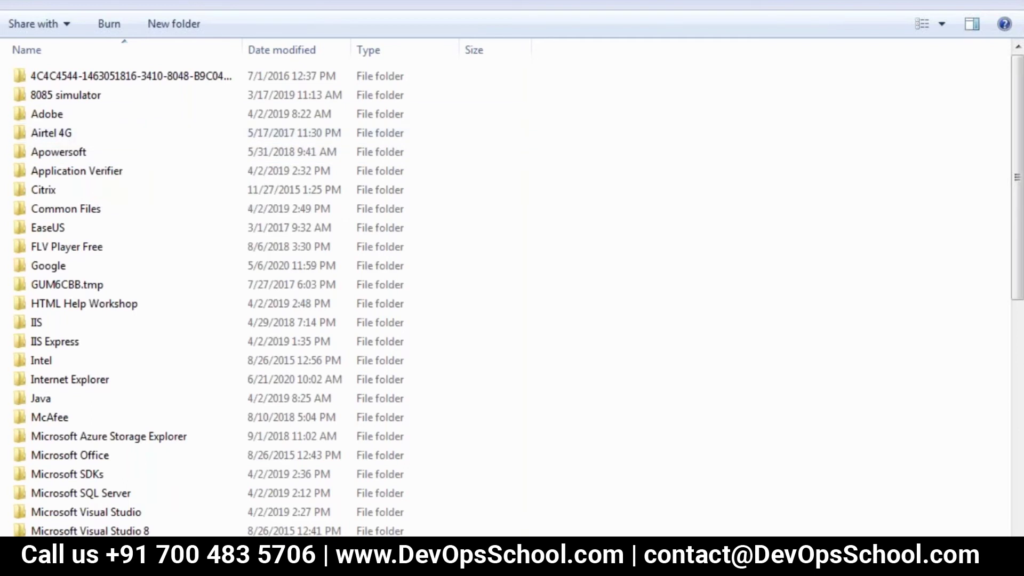
key("BackSpace")
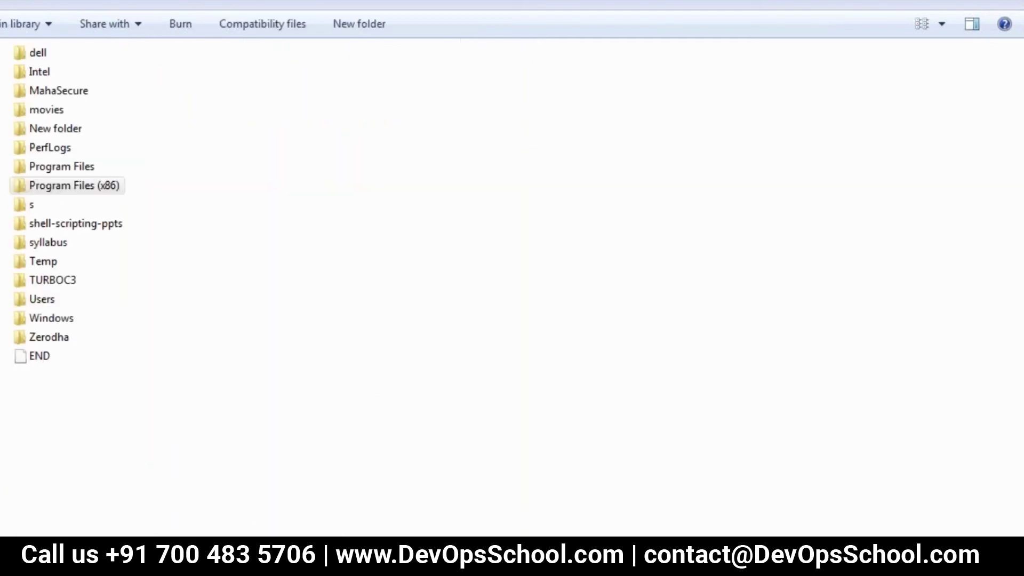
left_click(70, 168)
double_click(69, 169)
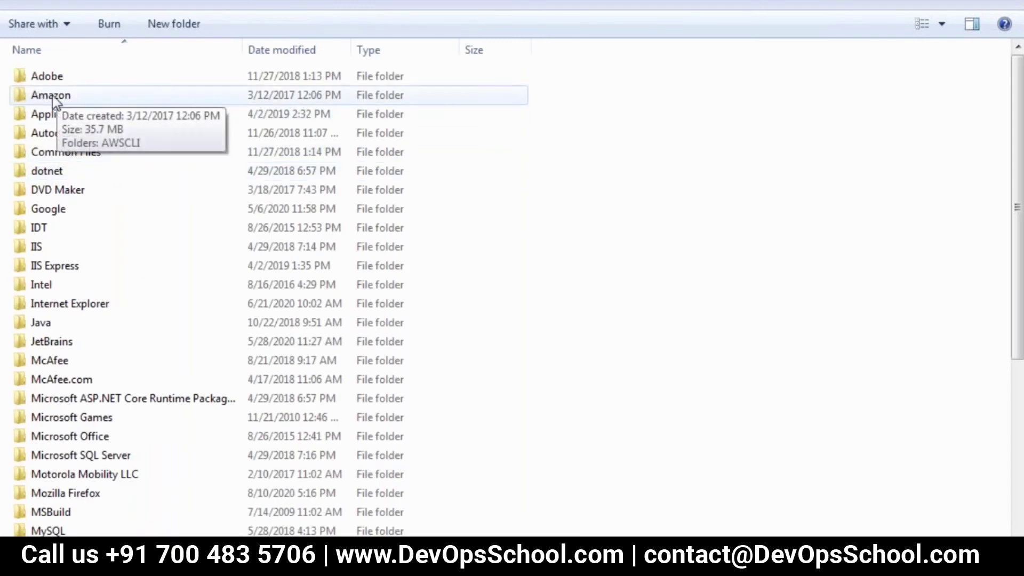
left_click(47, 97)
double_click(48, 96)
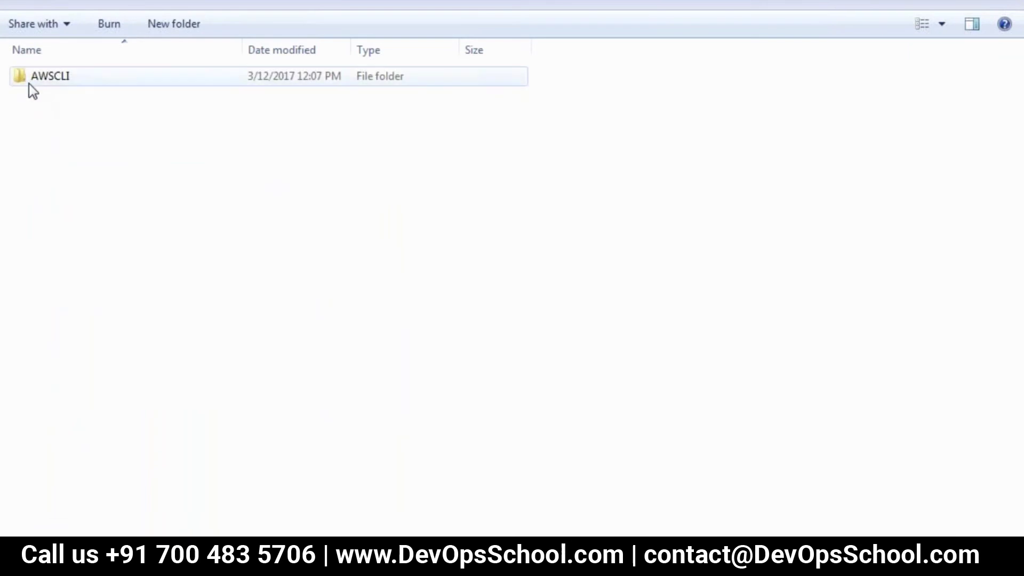
double_click(56, 78)
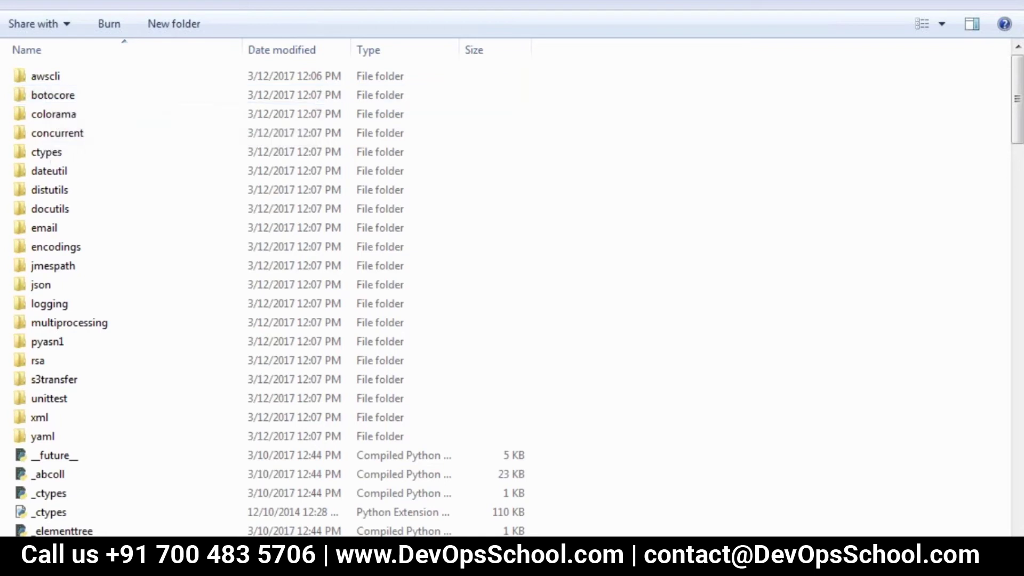
key("alt+Tab")
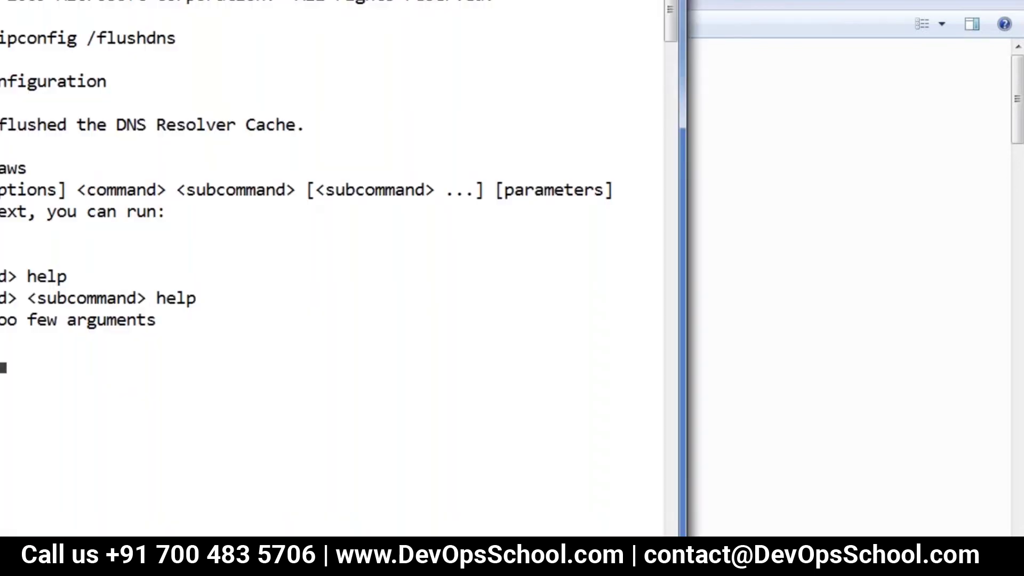
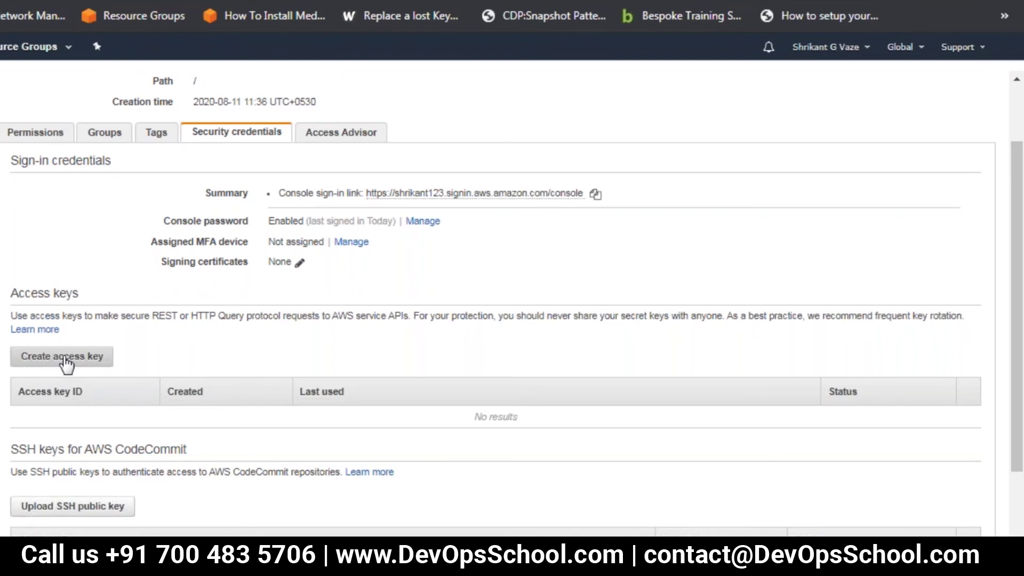
Create an access key for the IAM user, download its credentials as a .csv file and close the dialog
left_click(65, 358)
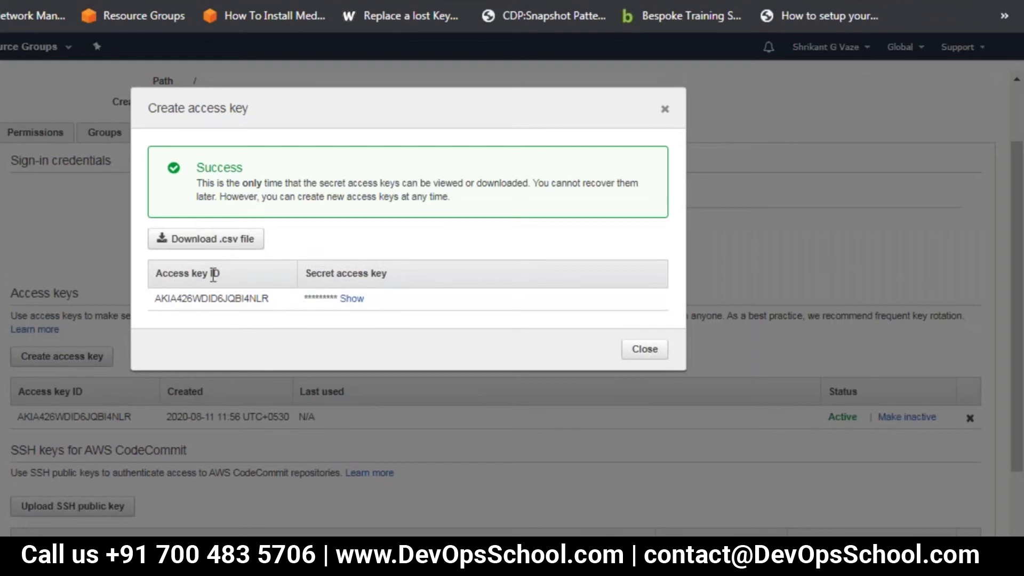
left_click(225, 245)
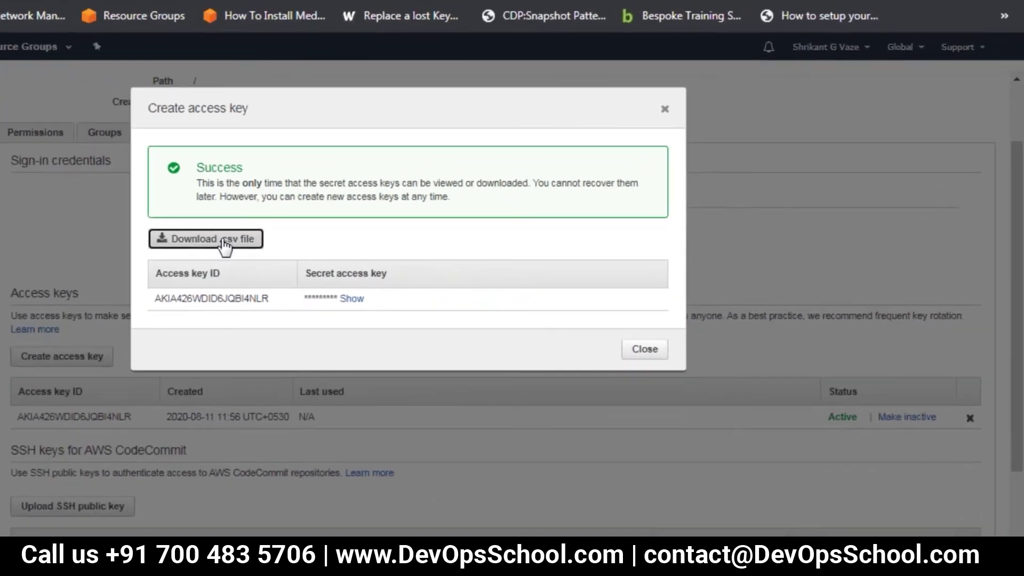
left_click(224, 242)
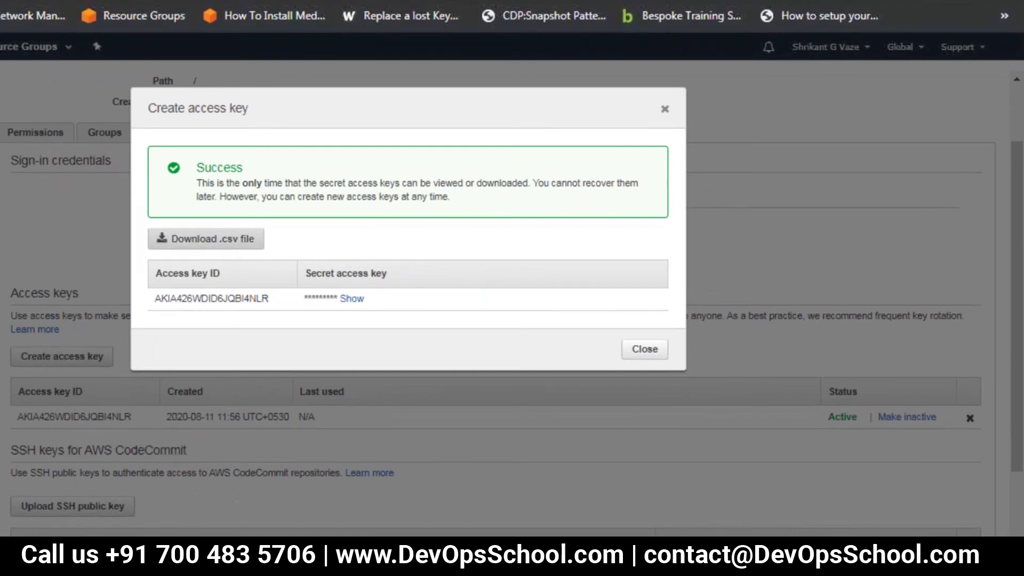
left_click(564, 468)
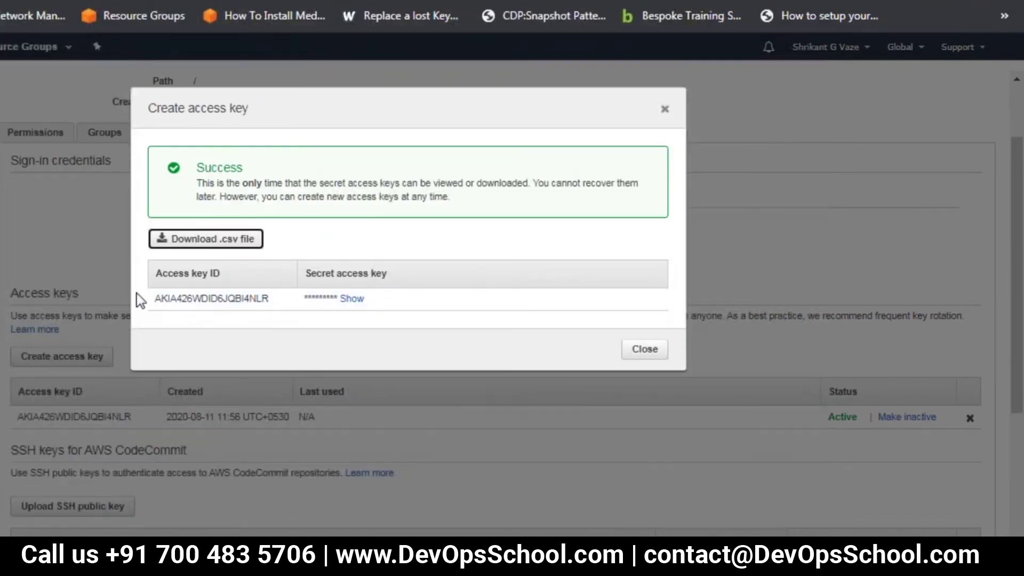
left_click(647, 352)
left_click(647, 351)
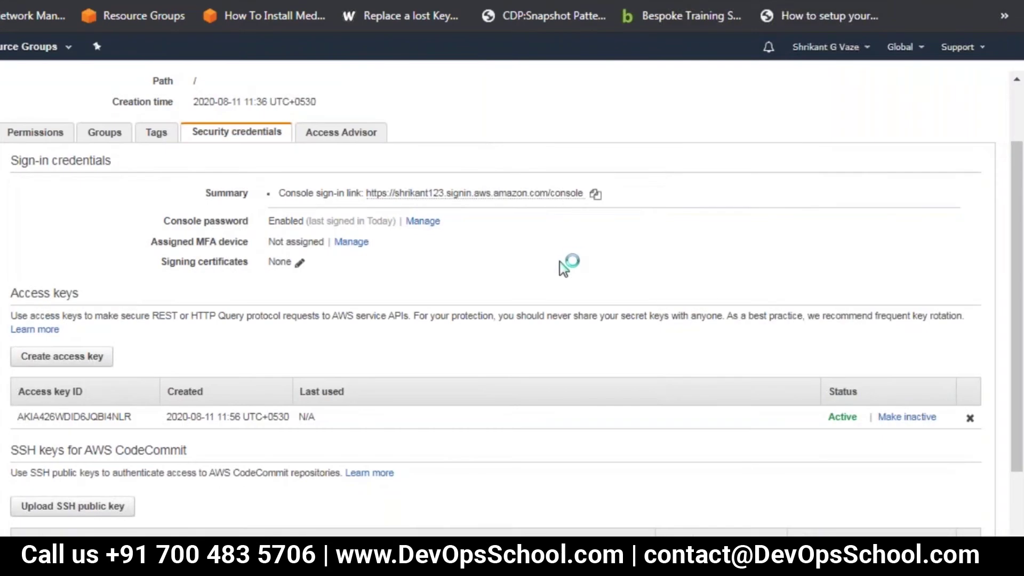
Switch to the downloaded CSV in Excel, fit the key columns to their contents and select the access key ID
key("alt+Tab")
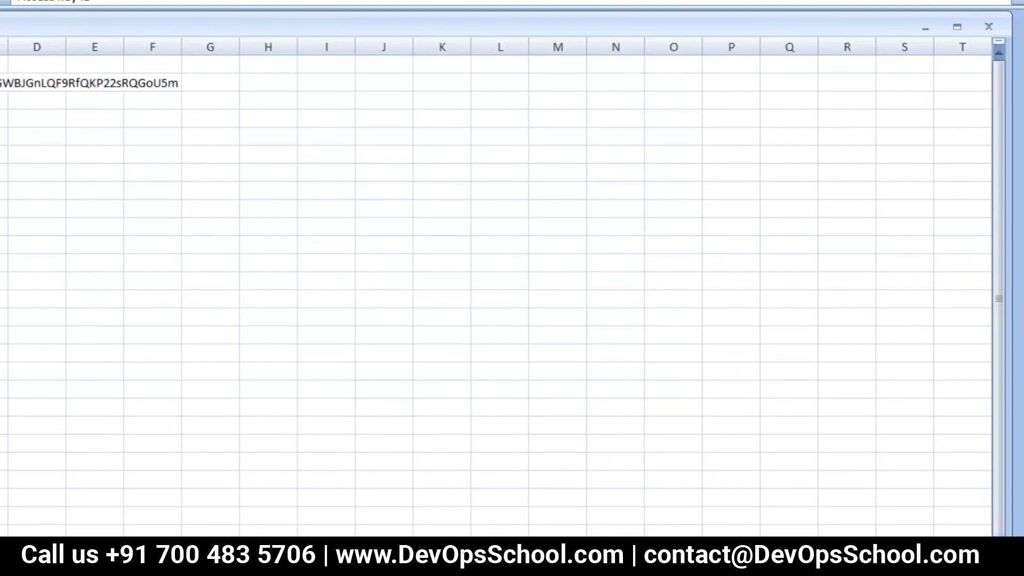
scroll(16, 87, "left", 2)
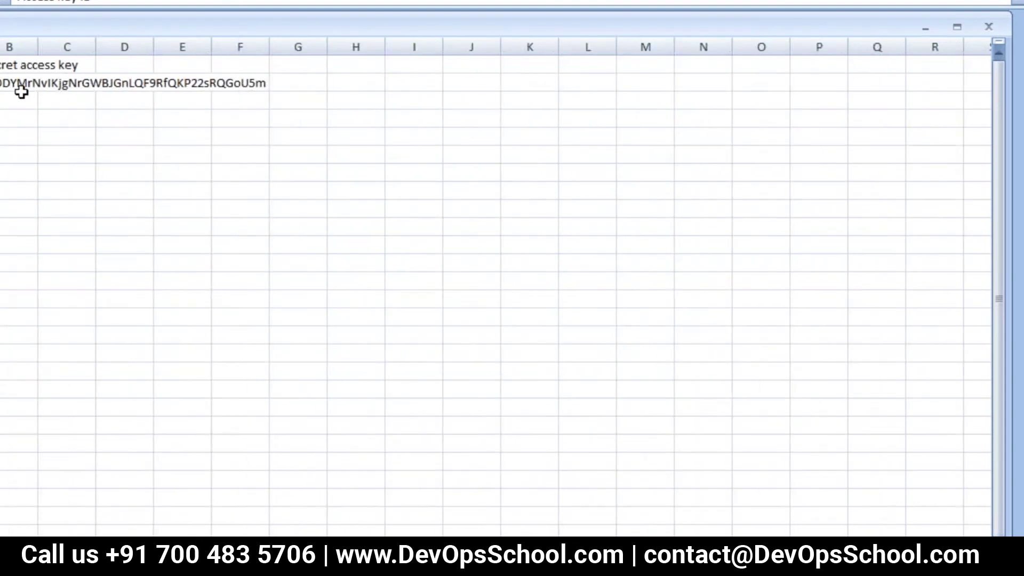
double_click(37, 44)
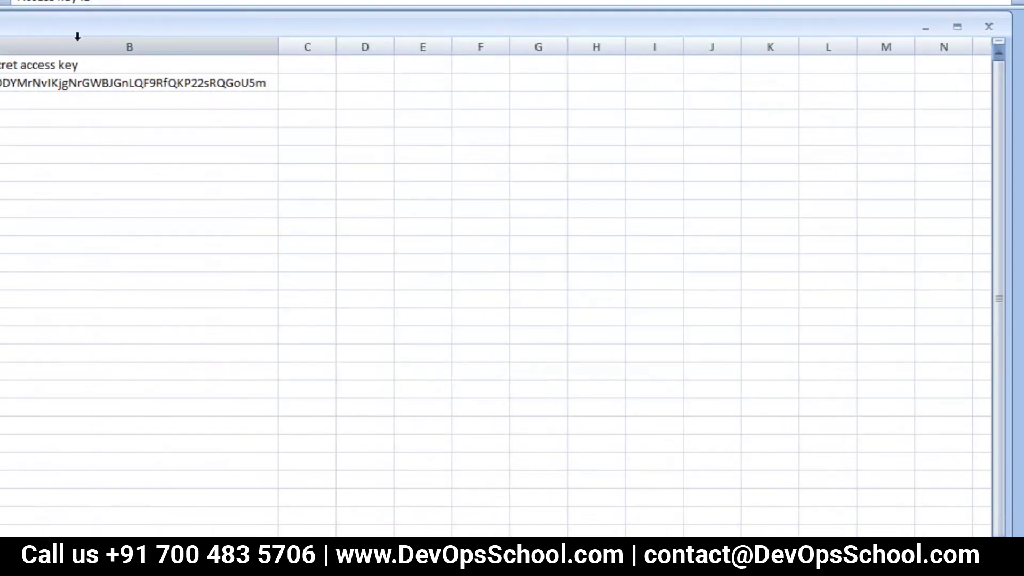
key("Down")
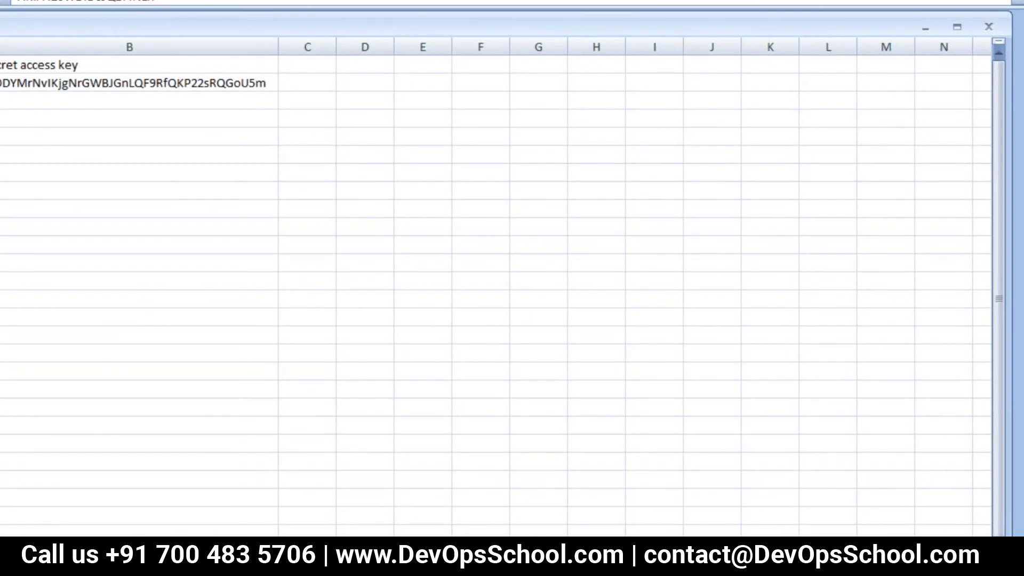
Switch to Command Prompt and run aws configure
mouse_move(482, 557)
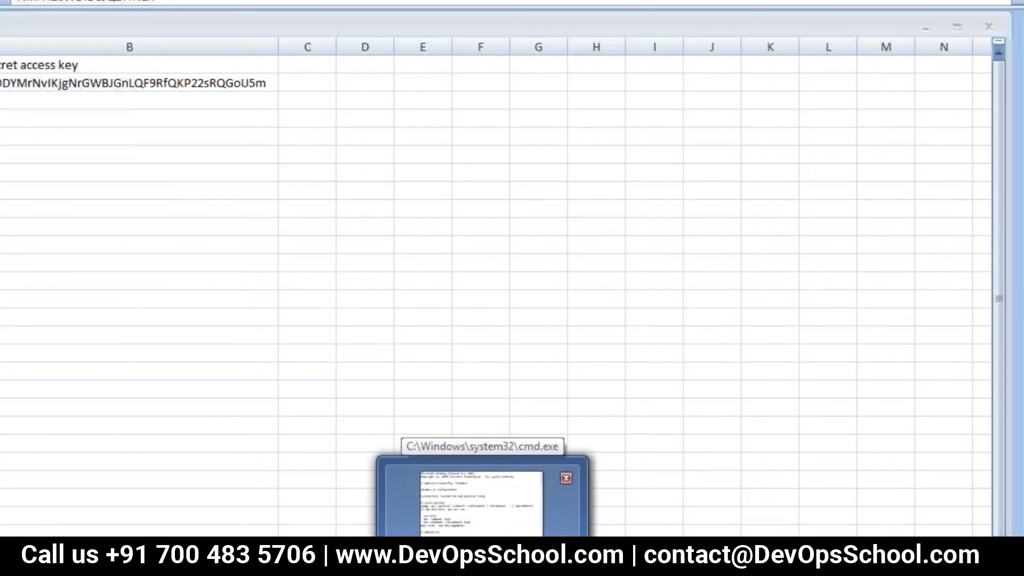
left_click(482, 557)
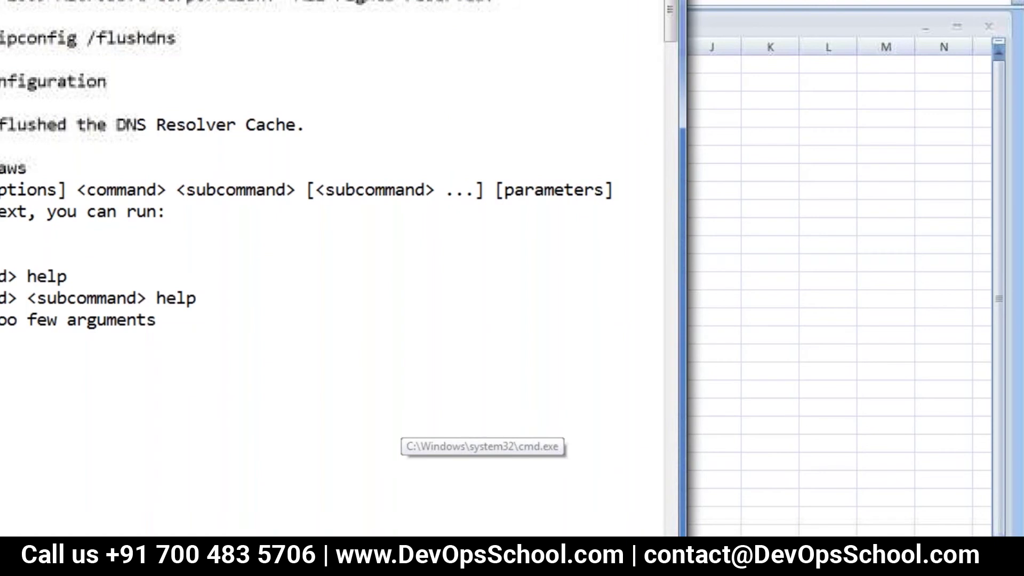
type("aws configure")
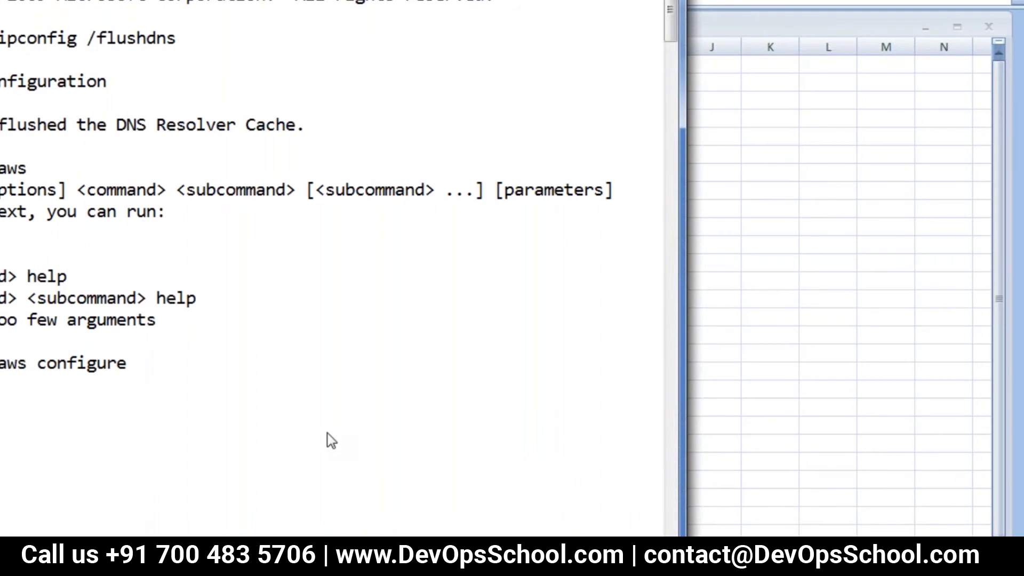
key("Return")
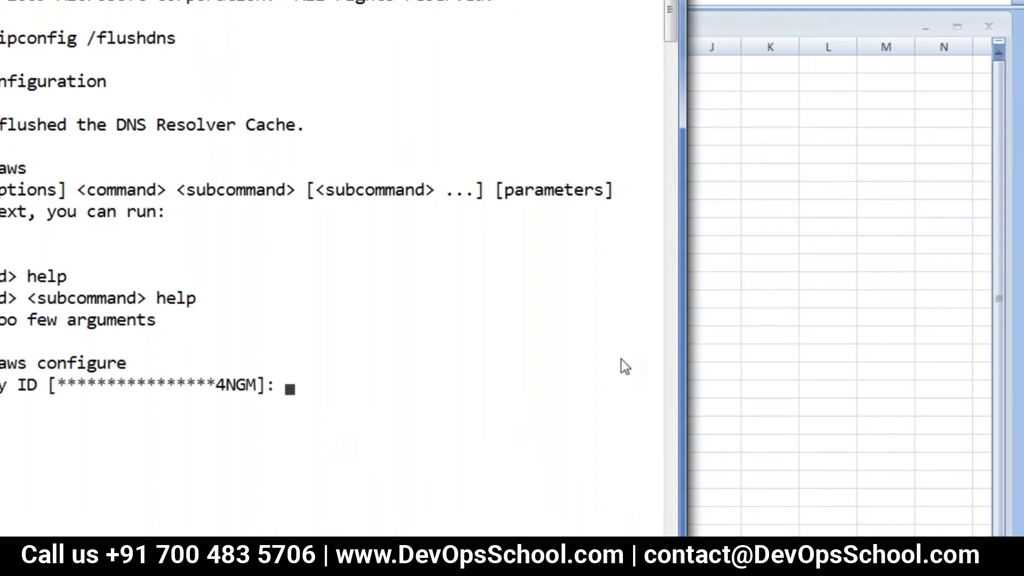
Copy the access key ID from the spreadsheet and paste it at the AWS Access Key ID prompt in Command Prompt
left_click(743, 267)
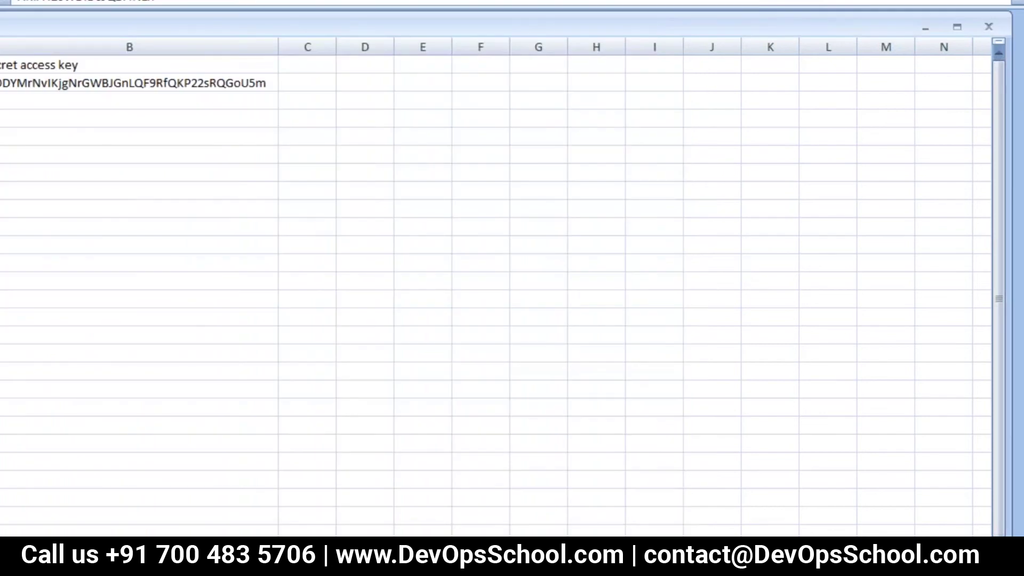
key("Escape")
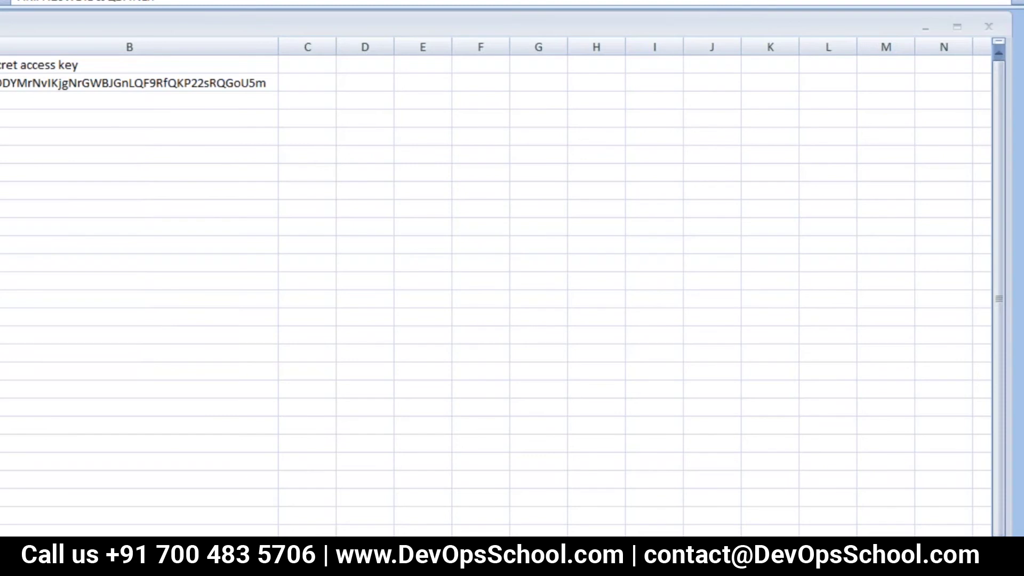
key("alt+Tab")
left_click(168, 320)
right_click(295, 379)
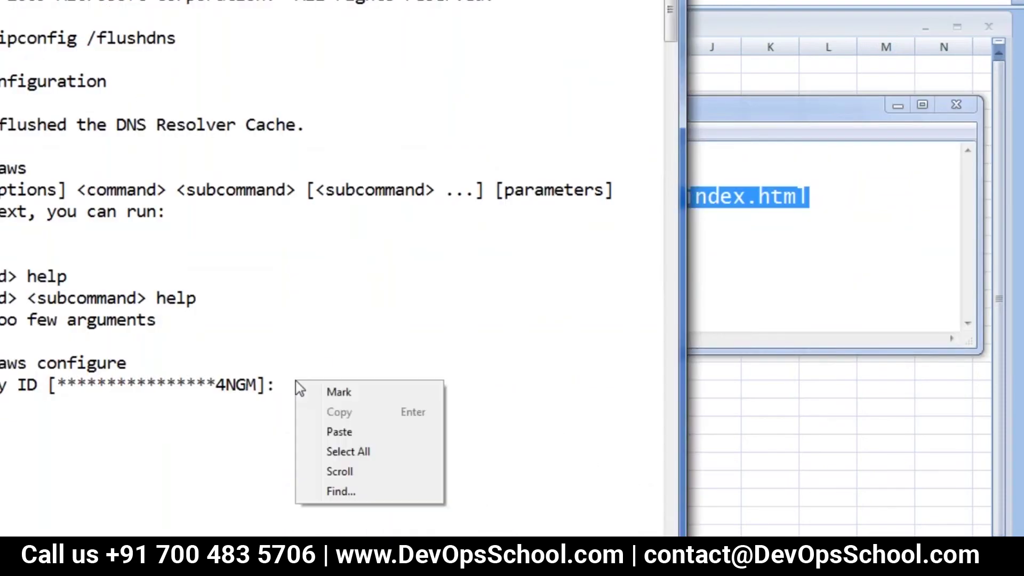
left_click(336, 433)
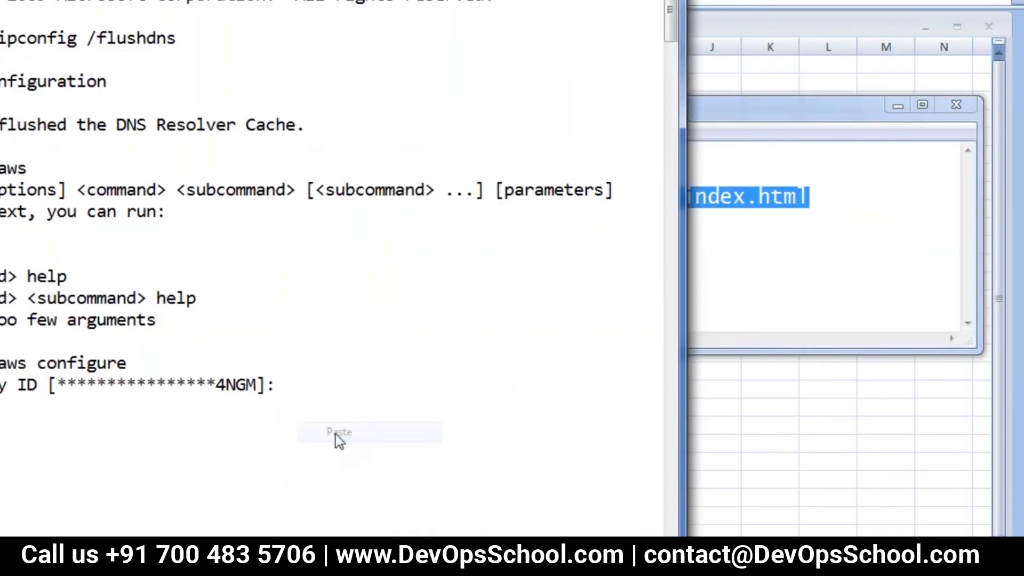
left_click(774, 270)
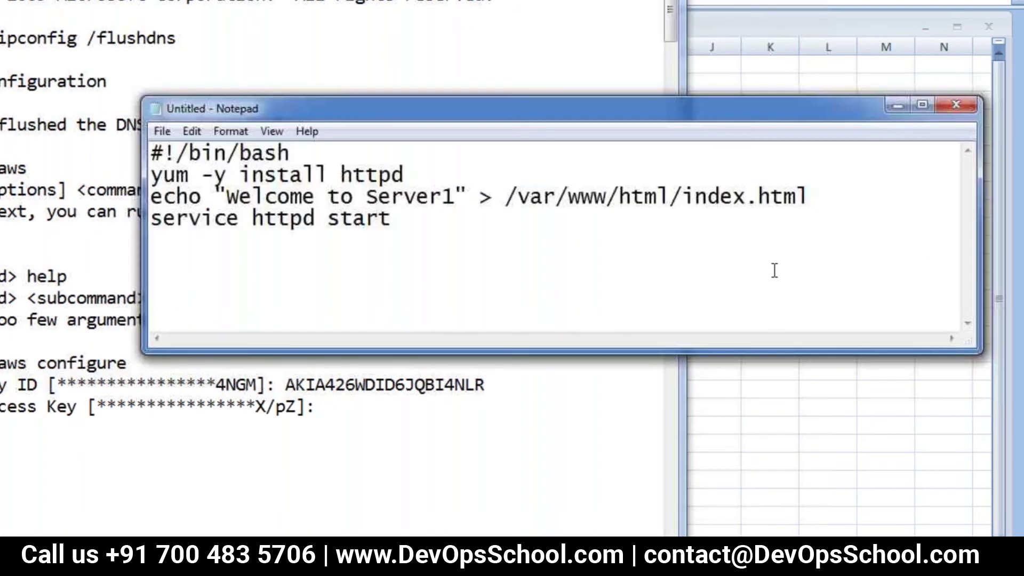
Copy the secret access key from the spreadsheet, paste it at the aws configure prompt in Command Prompt and accept the default region
key("alt+Tab")
key("ctrl+c")
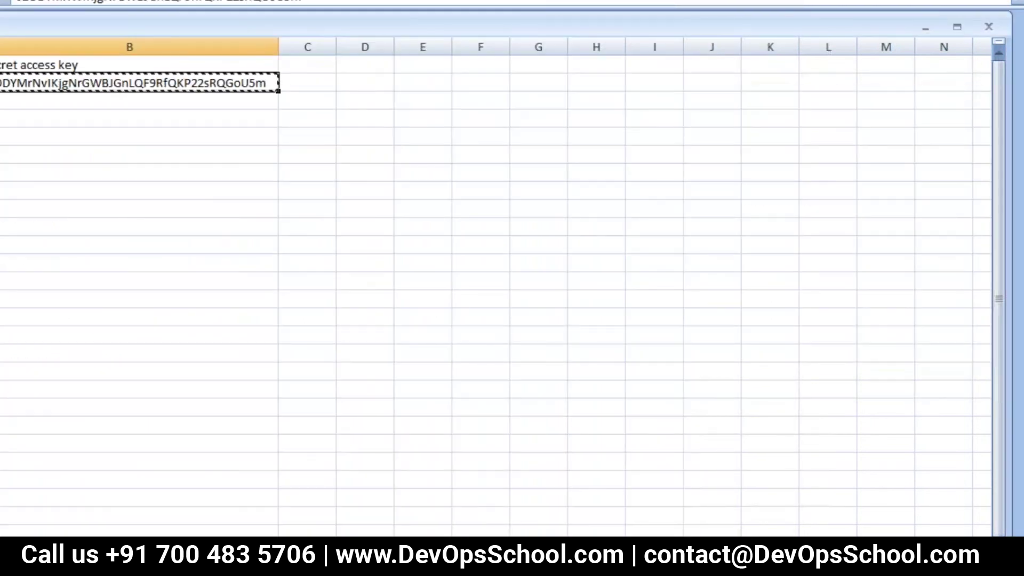
key("alt+Tab")
right_click(319, 405)
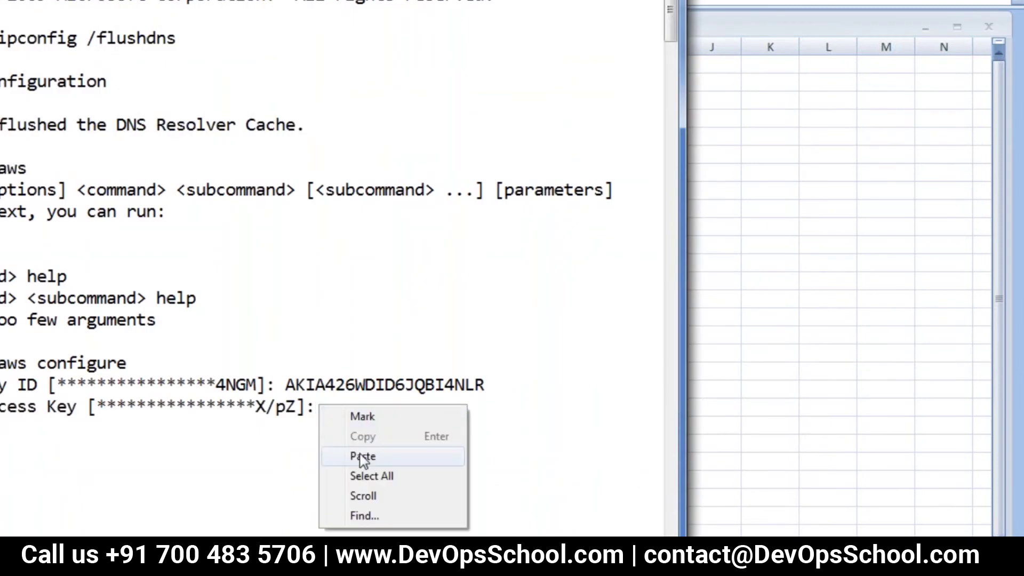
left_click(354, 454)
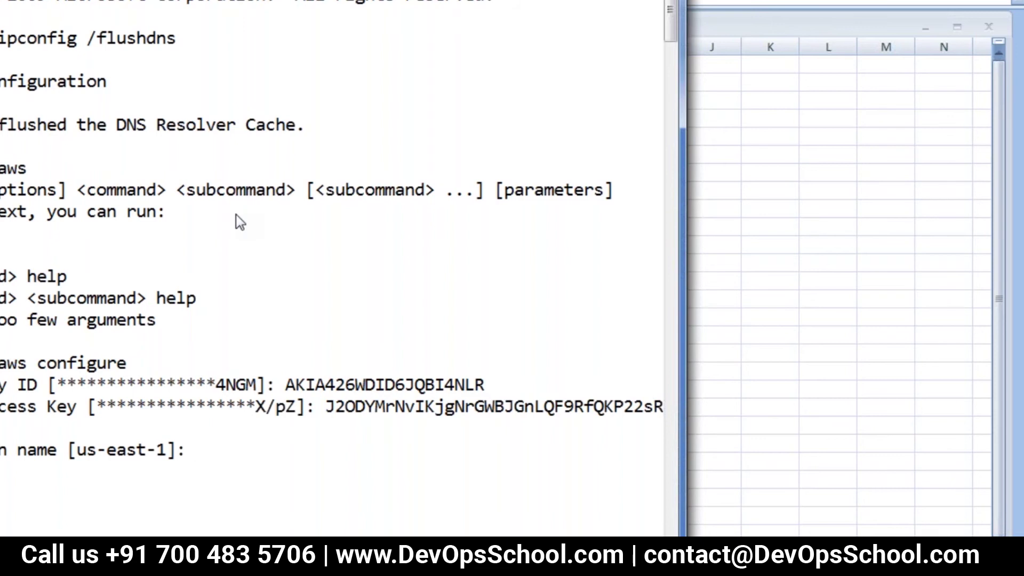
key("Return")
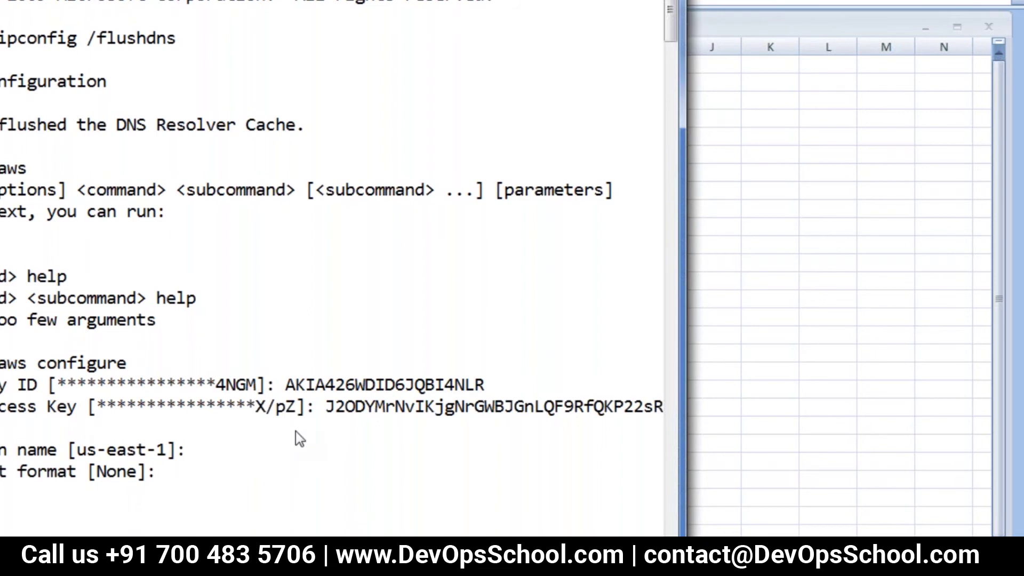
List the account's S3 buckets with aws s3 ls
type("aws")
type("s3")
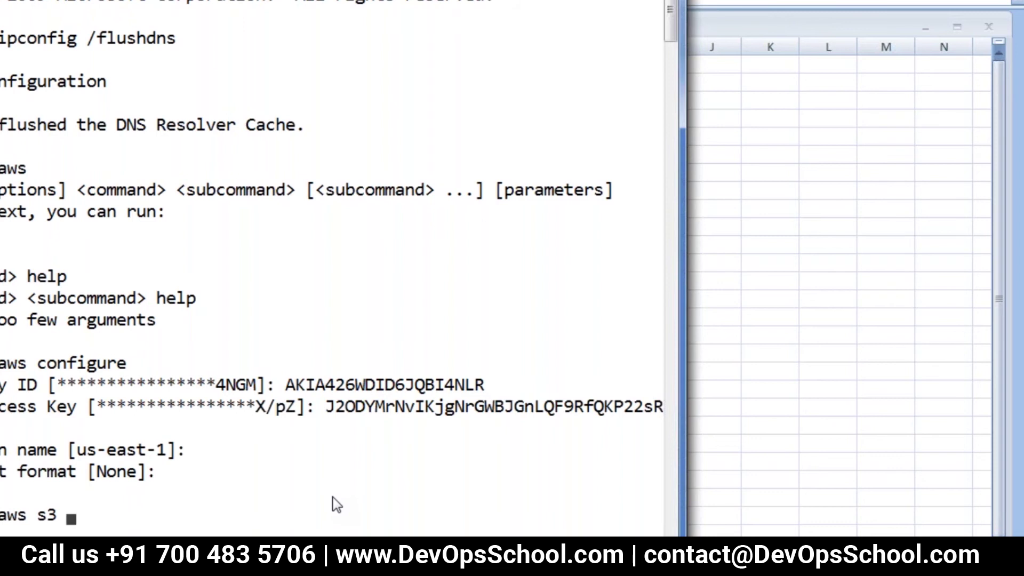
type("ls")
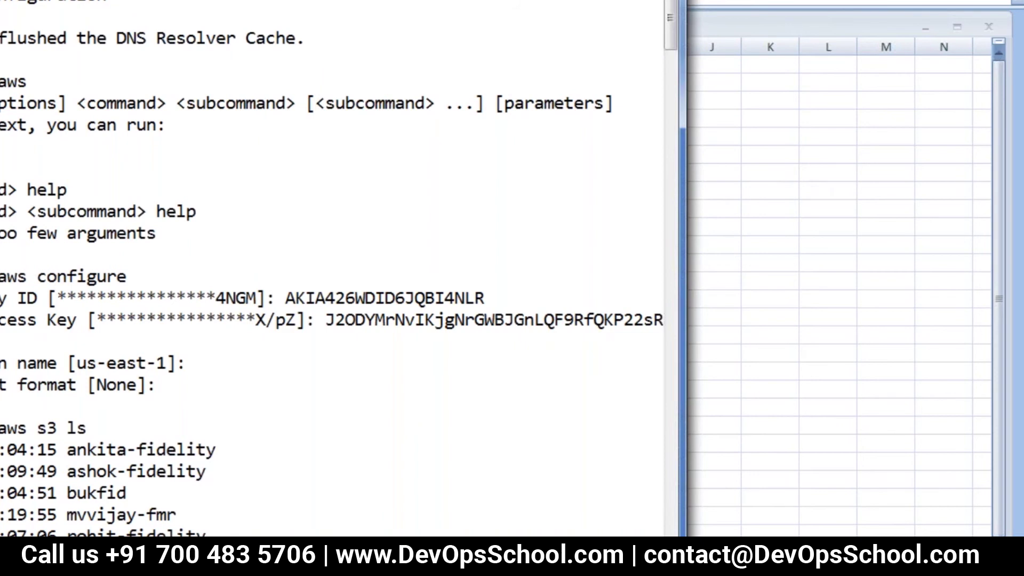
Switch to the AWS CLI Command Reference in the browser and open the s3 page from the available services
key("alt+Tab")
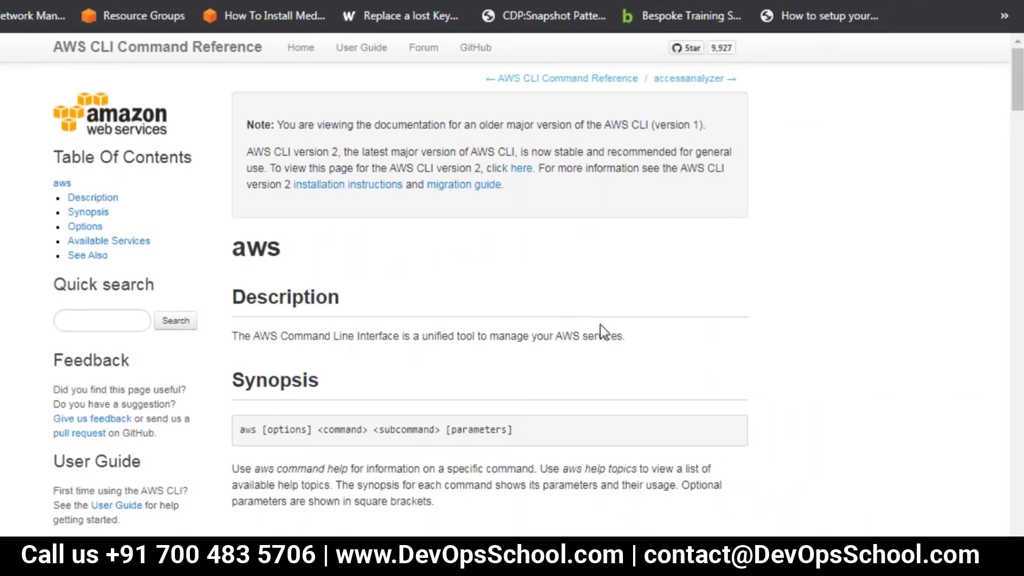
scroll(607, 334, "down", 5)
scroll(604, 332, "down", 8)
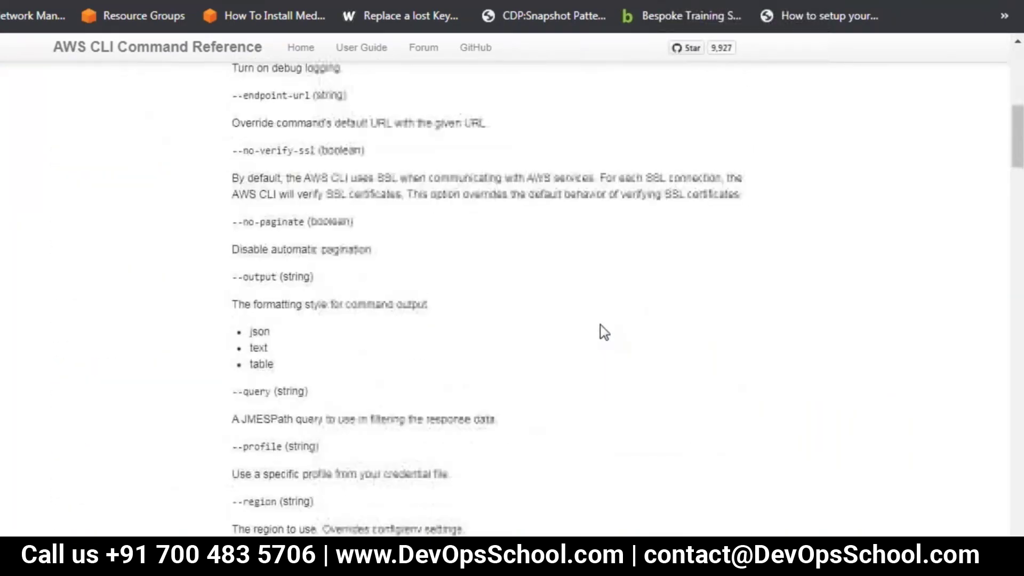
scroll(631, 352, "down", 10)
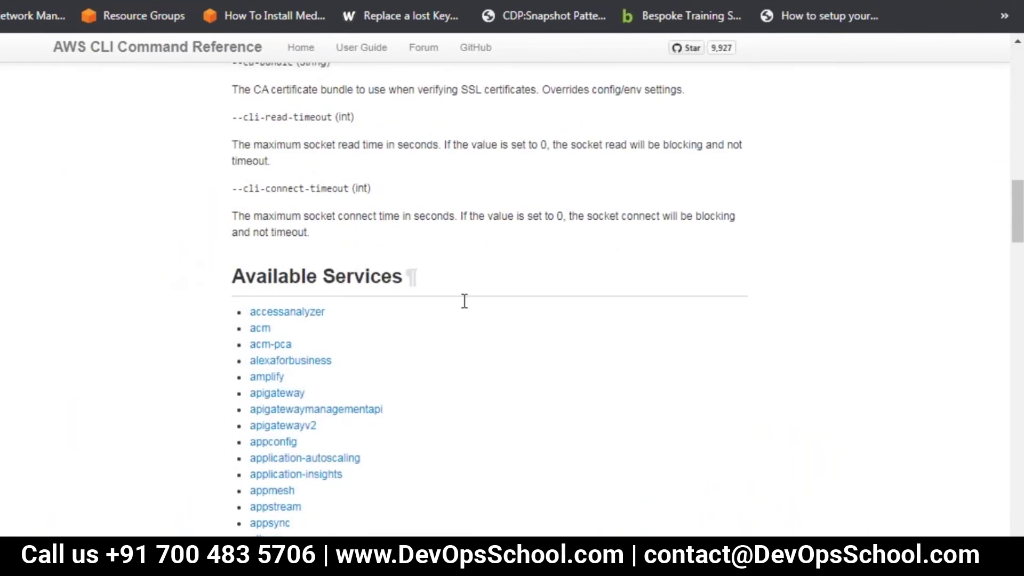
scroll(723, 418, "down", 1)
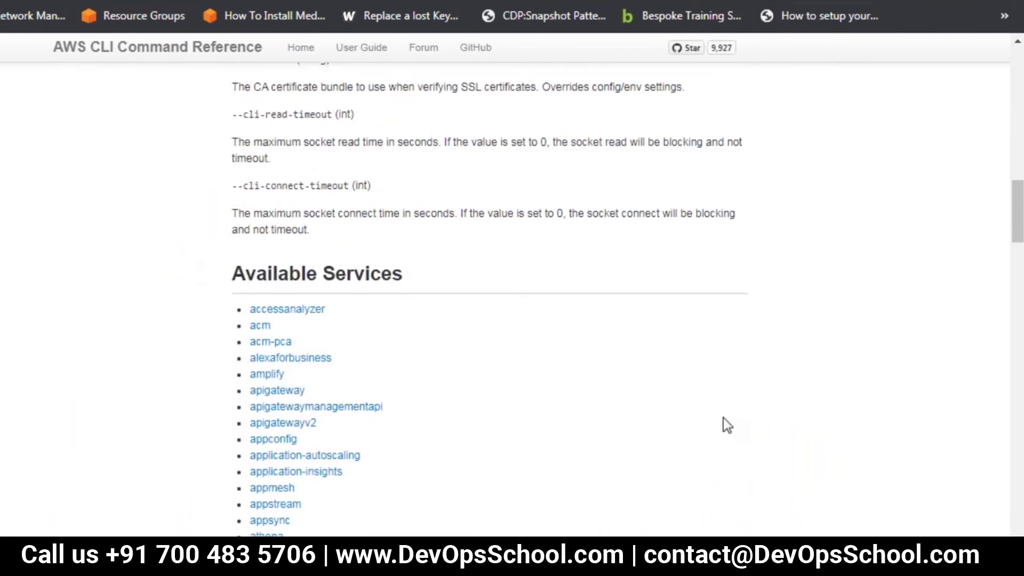
scroll(723, 417, "down", 3)
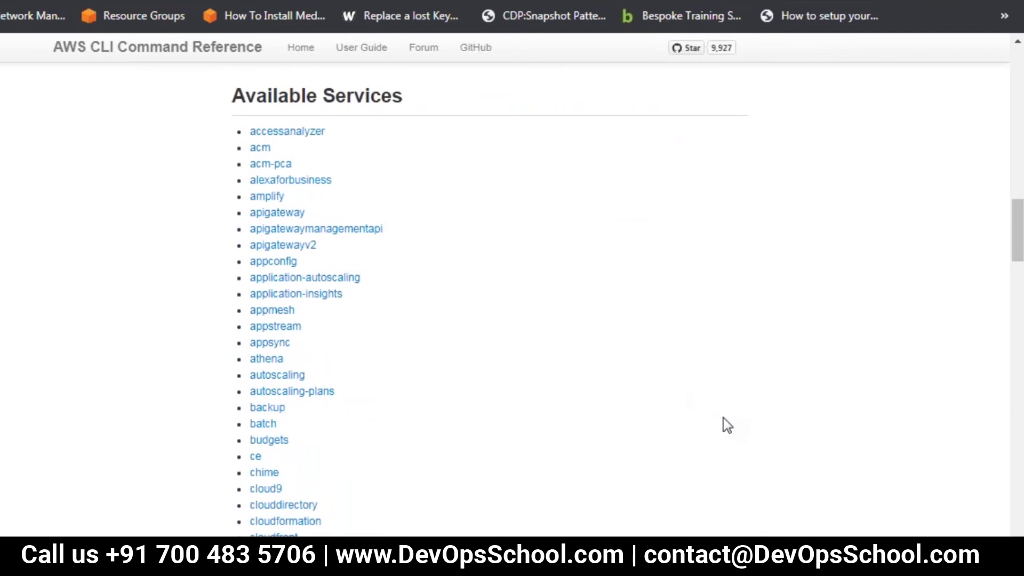
scroll(723, 417, "down", 5)
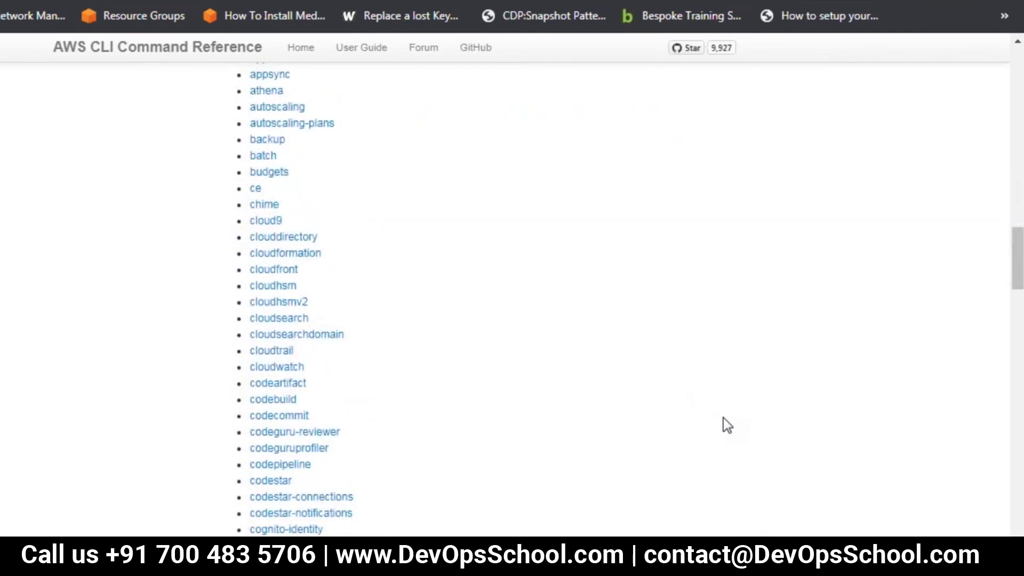
scroll(727, 425, "down", 20)
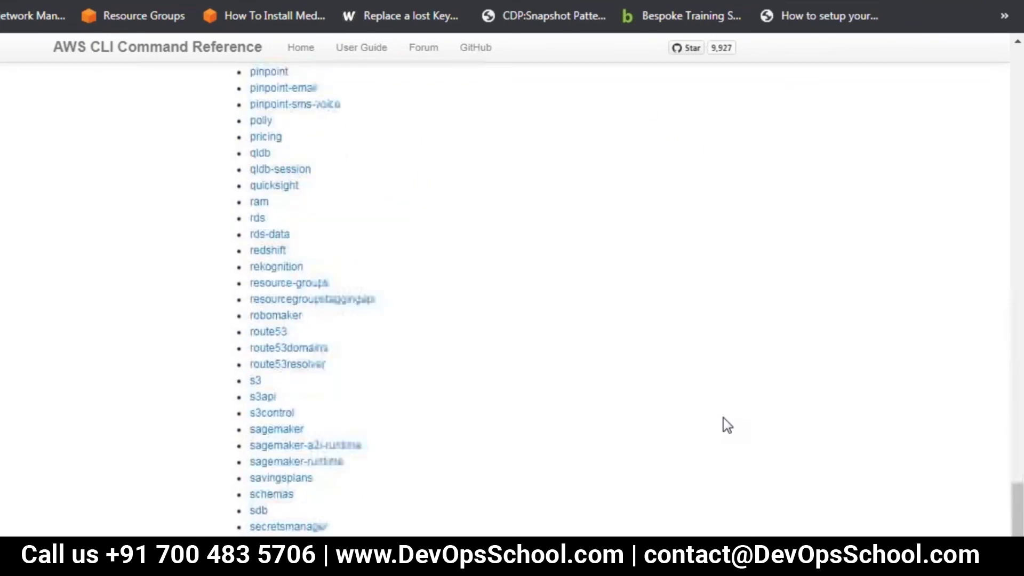
scroll(723, 417, "down", 5)
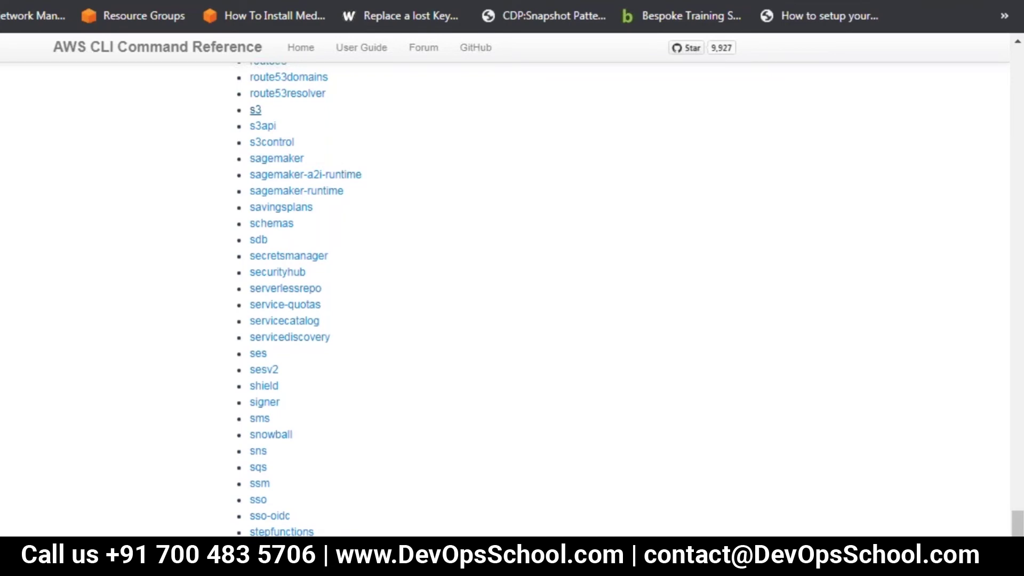
left_click(269, 273)
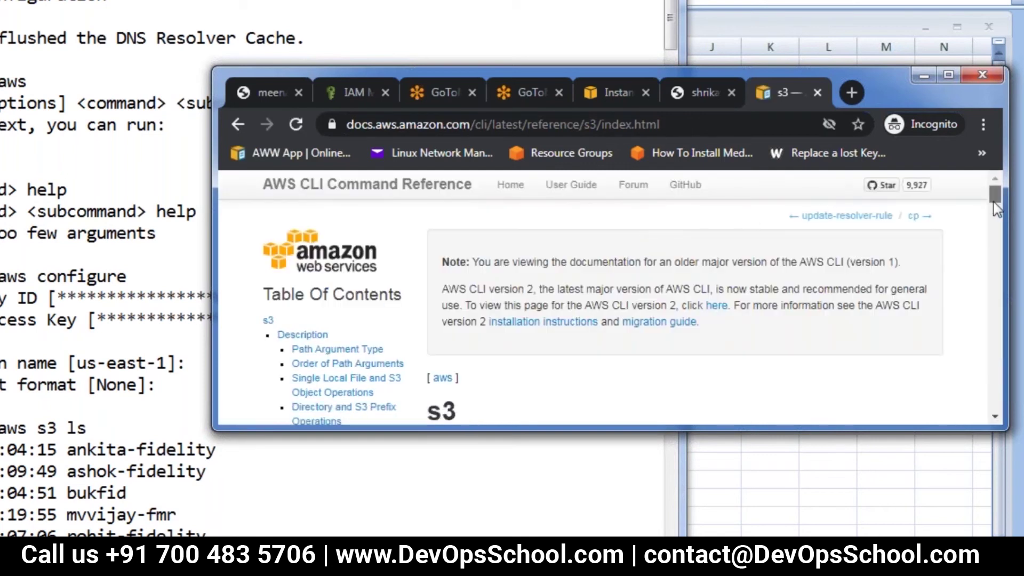
Maximize the browser and review the s3 reference page from the path arguments and filter examples to the available commands
scroll(993, 202, "down", 3)
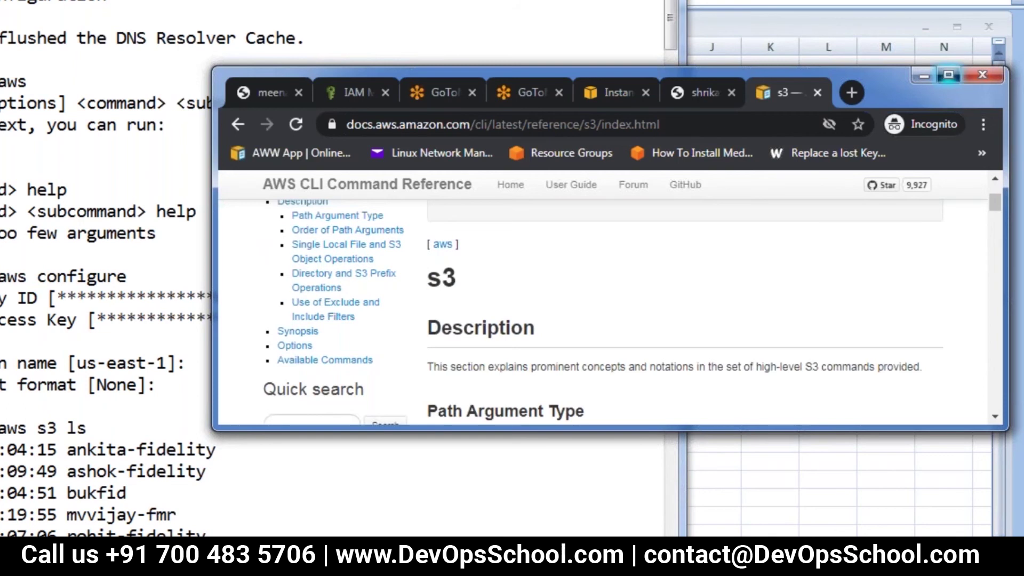
left_click(949, 74)
scroll(473, 286, "down", 2)
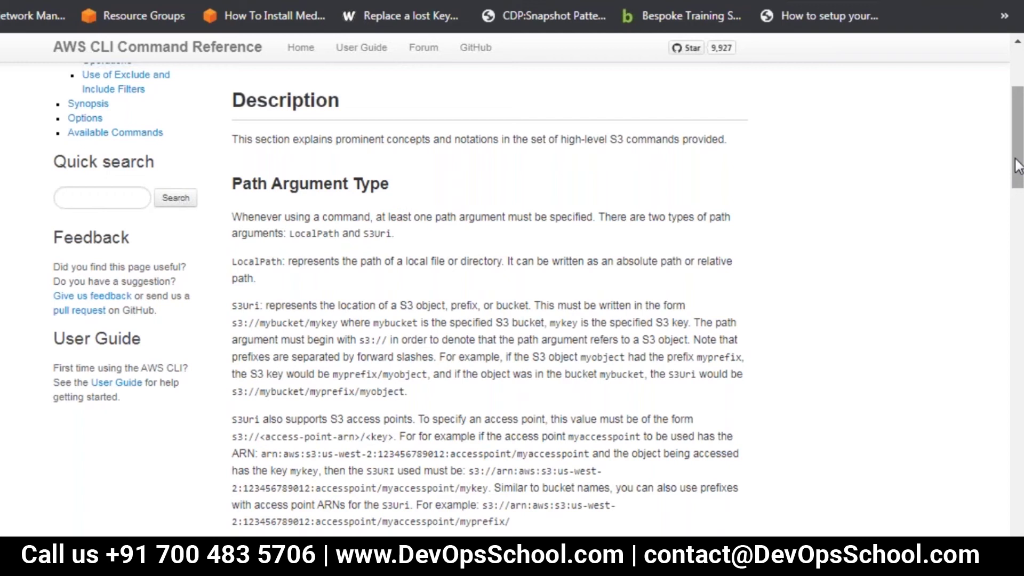
left_click_drag(1017, 165, 1020, 333)
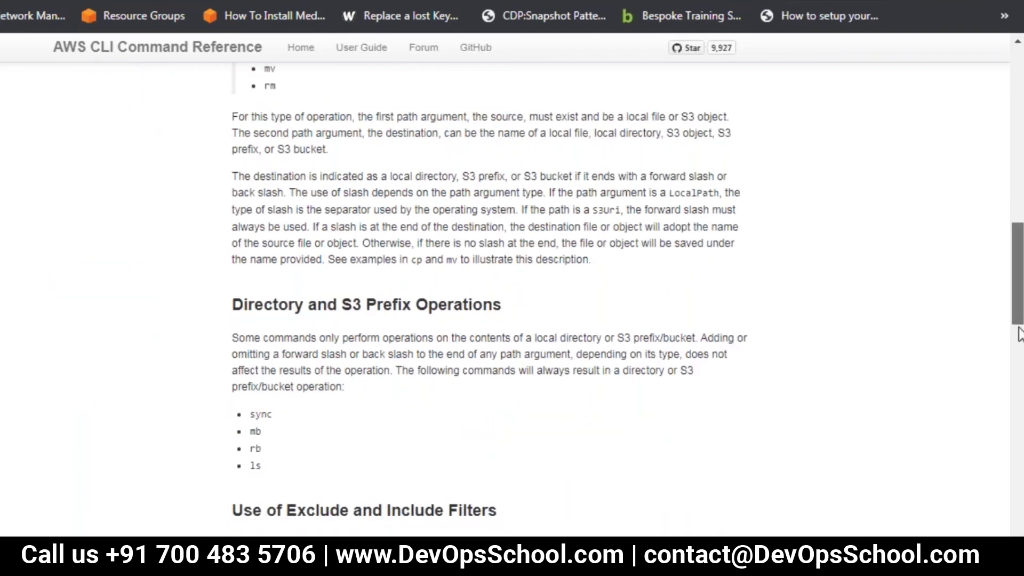
left_click(1019, 333)
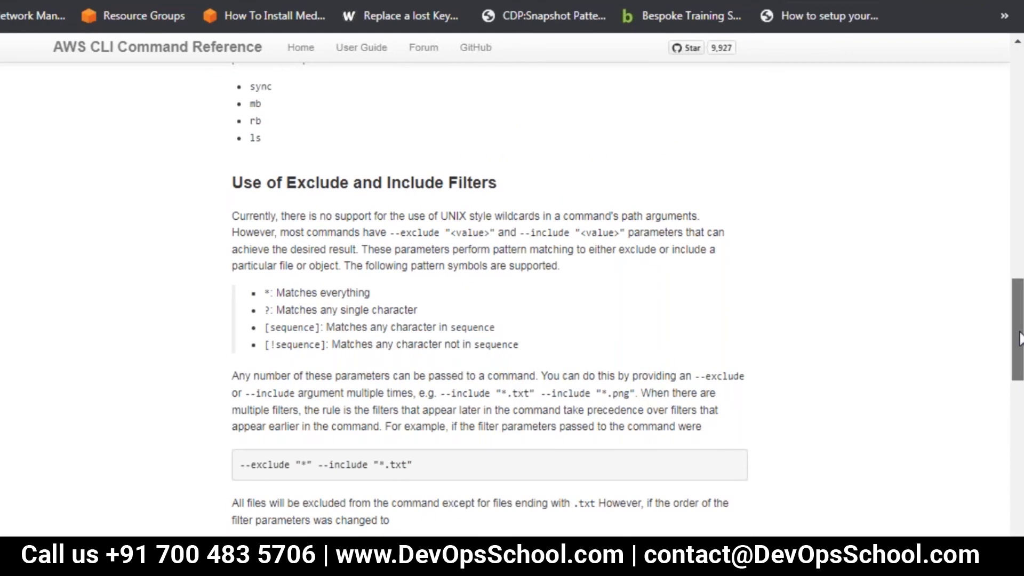
scroll(396, 310, "up", 3)
scroll(397, 310, "down", 15)
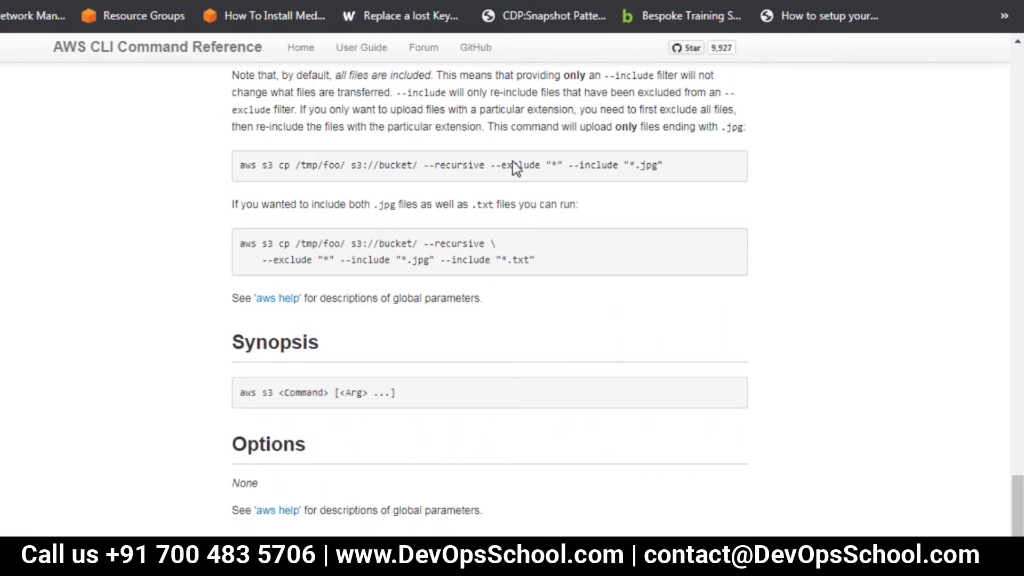
scroll(426, 313, "down", 3)
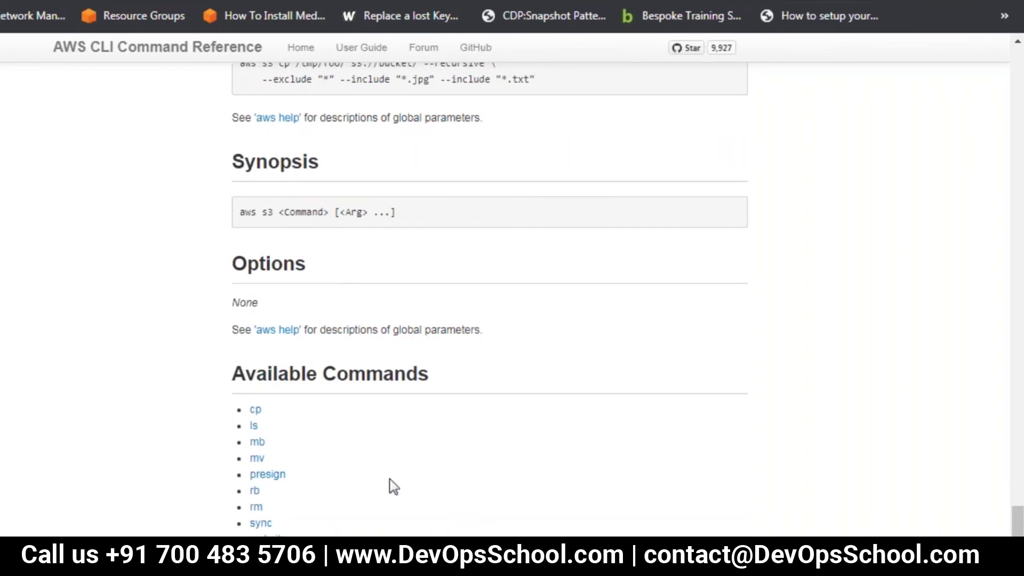
Switch to Command Prompt and clear its screen with cls
key("alt+Tab")
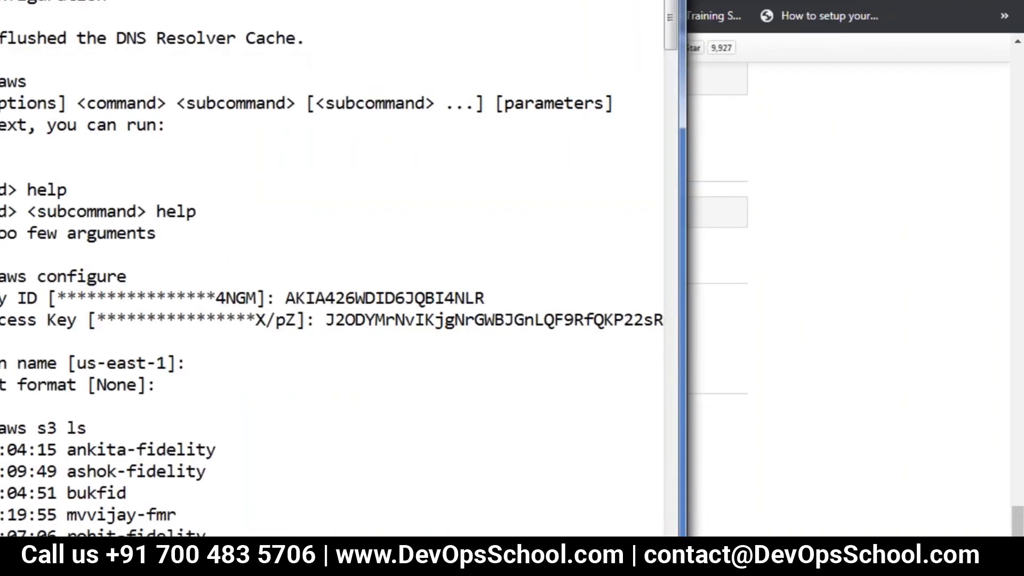
scroll(446, 478, "down", 3)
type("cl")
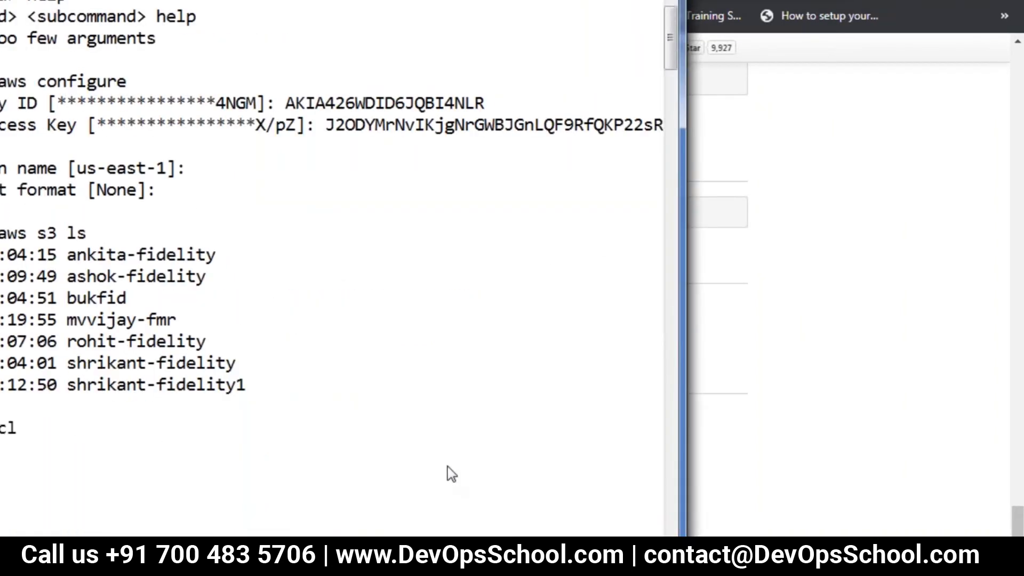
type("s")
key("Return")
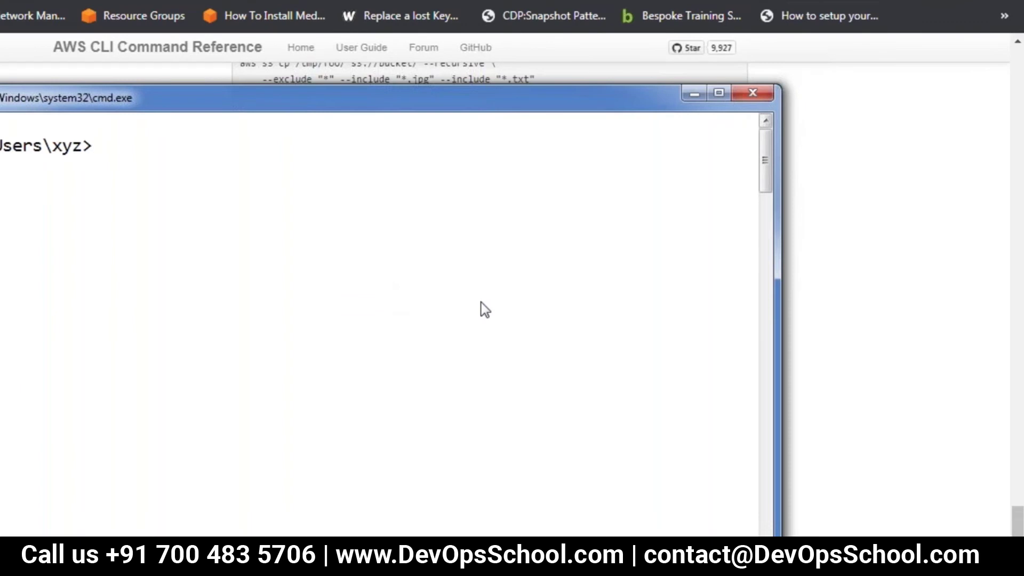
Create an S3 bucket with aws s3 mb, named with the owner's first name plus -fidelity2, and list the buckets with aws s3 ls
type("aws s3 ")
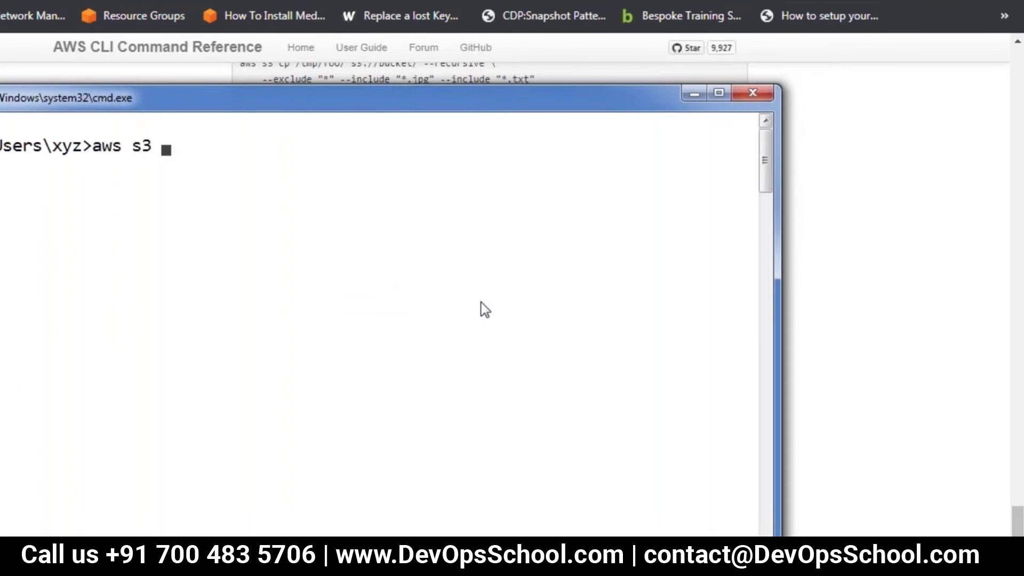
type("mb s3://")
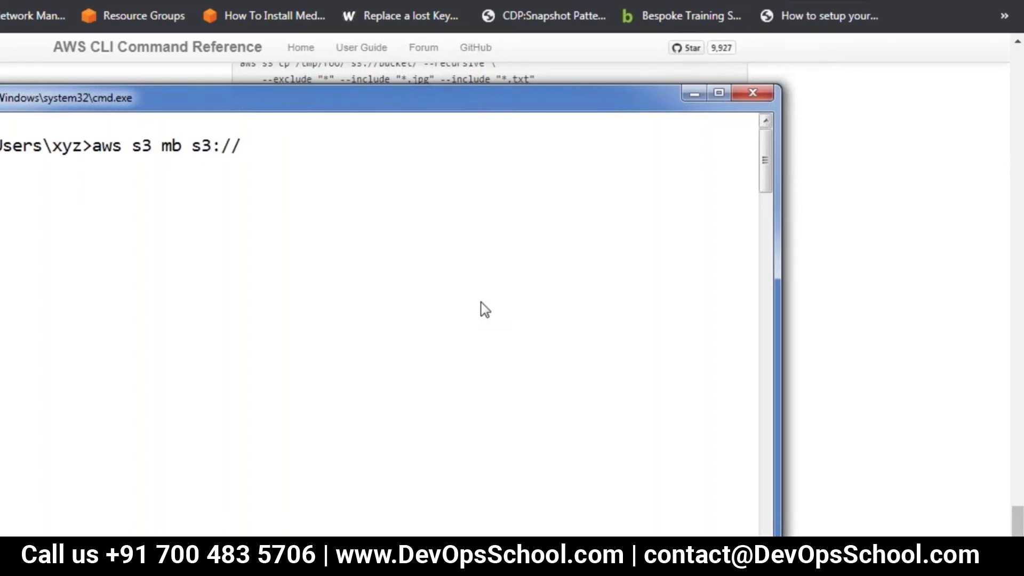
type("shrikant")
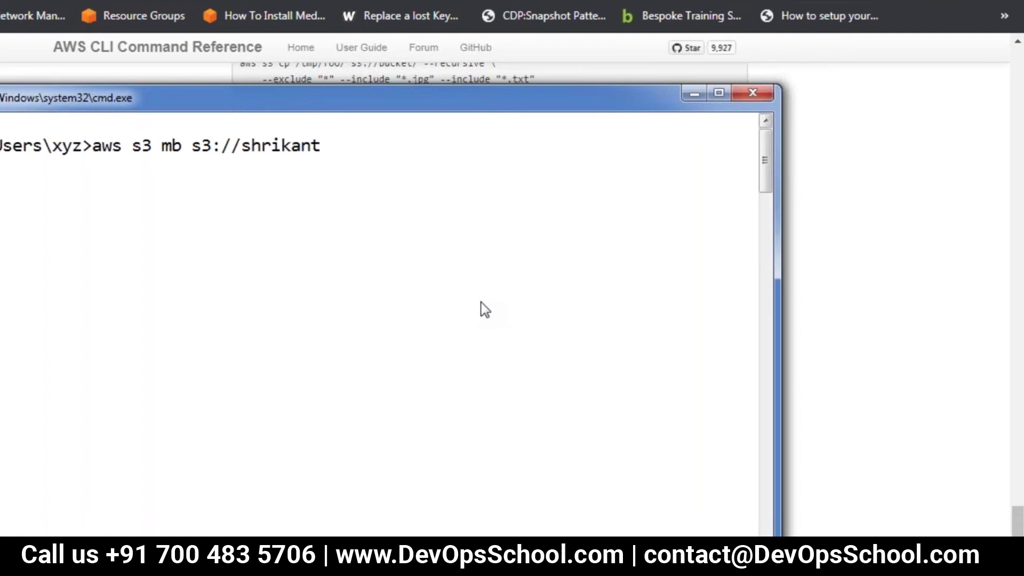
type("-fidelity2")
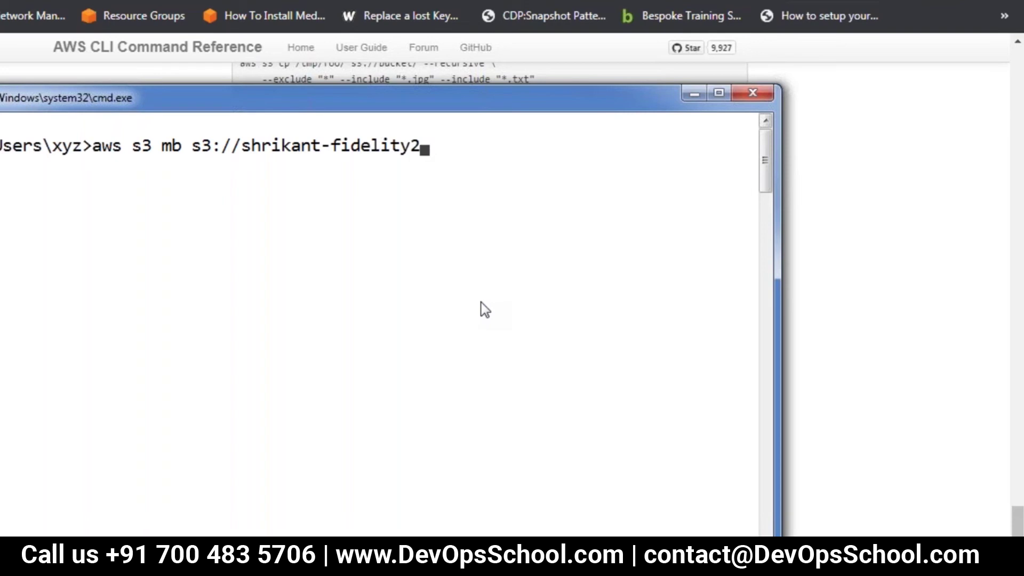
key("Return")
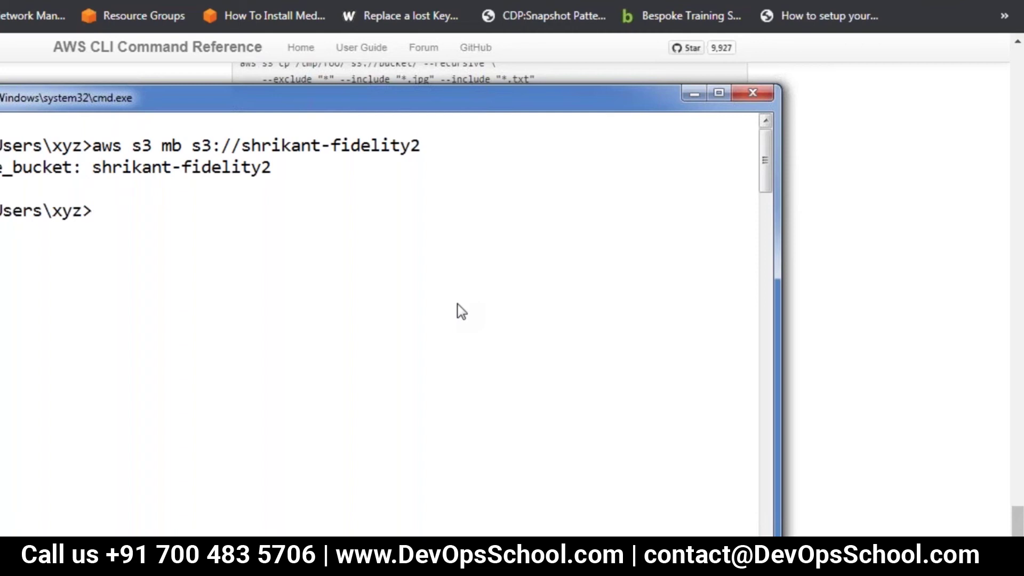
type("aws s3 ls")
key("Return")
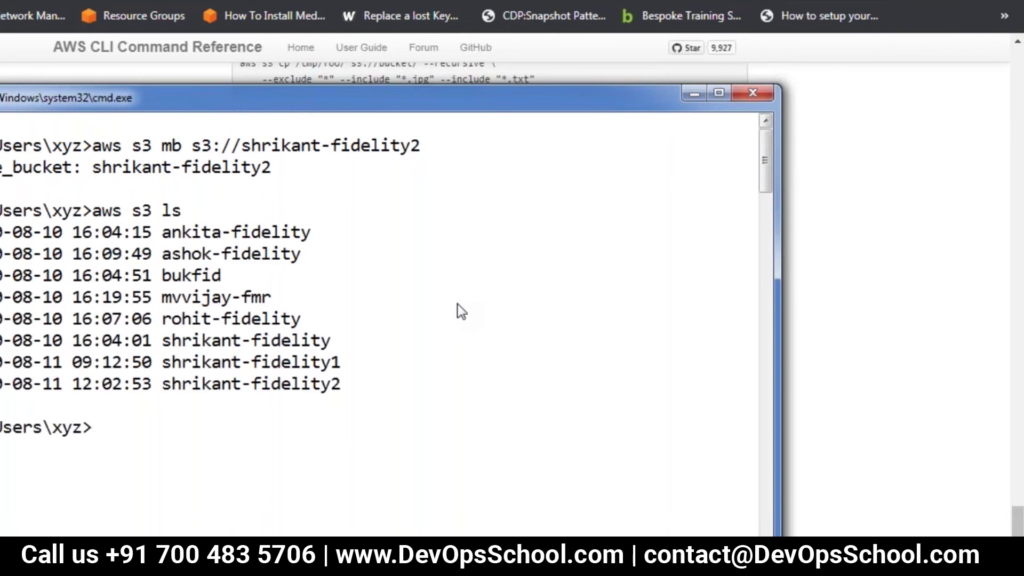
Try ls -l in the current user folder, and list the folder's files with dir
type("aw")
key("BackSpace")
key("BackSpace")
type("ls -l")
key("Return")
type("di")
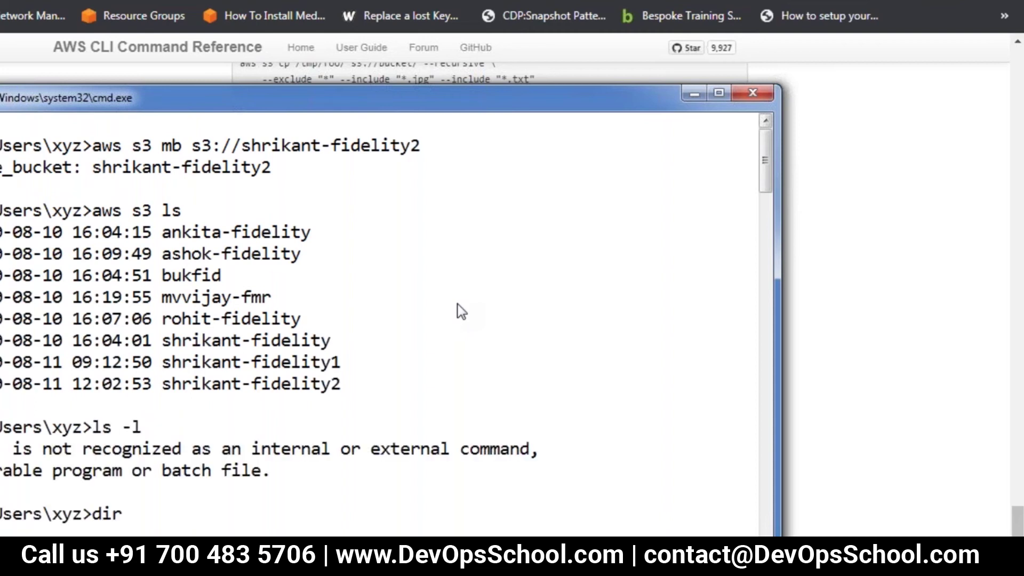
type("r")
key("Return")
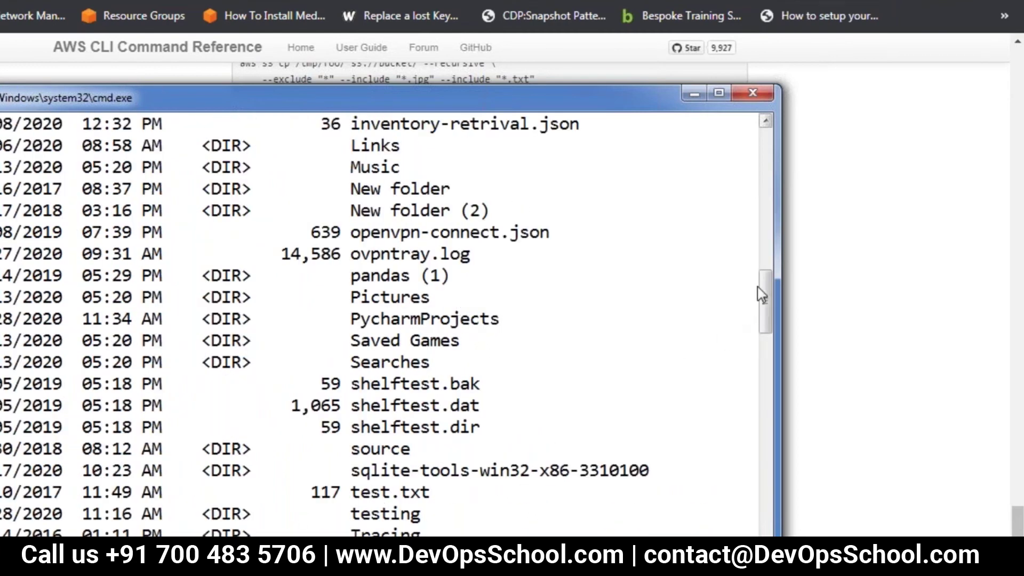
left_click_drag(767, 303, 769, 350)
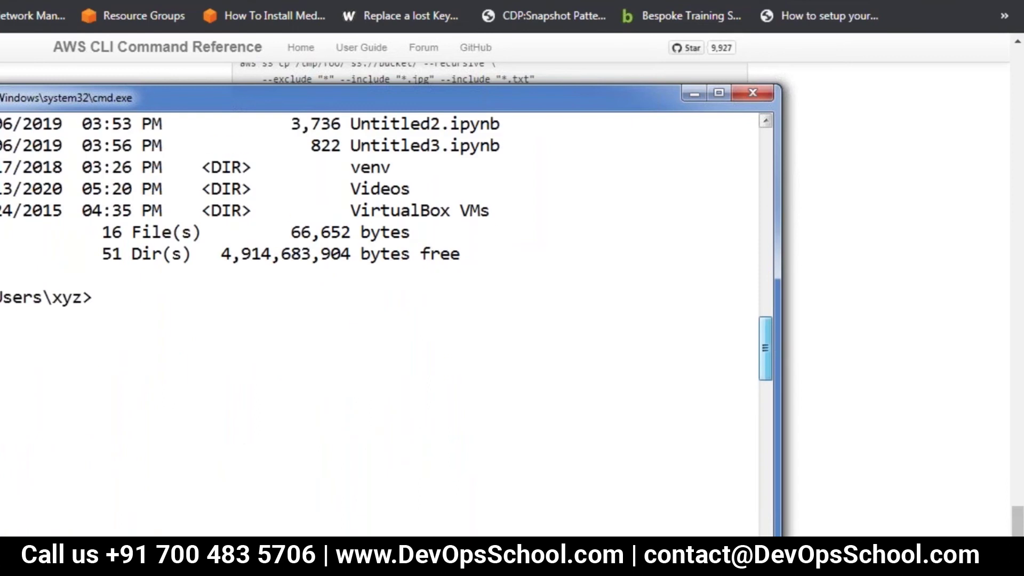
Upload test.txt with aws s3 cp to the bucket named with the owner's first name plus -fidelity2
type("aws ")
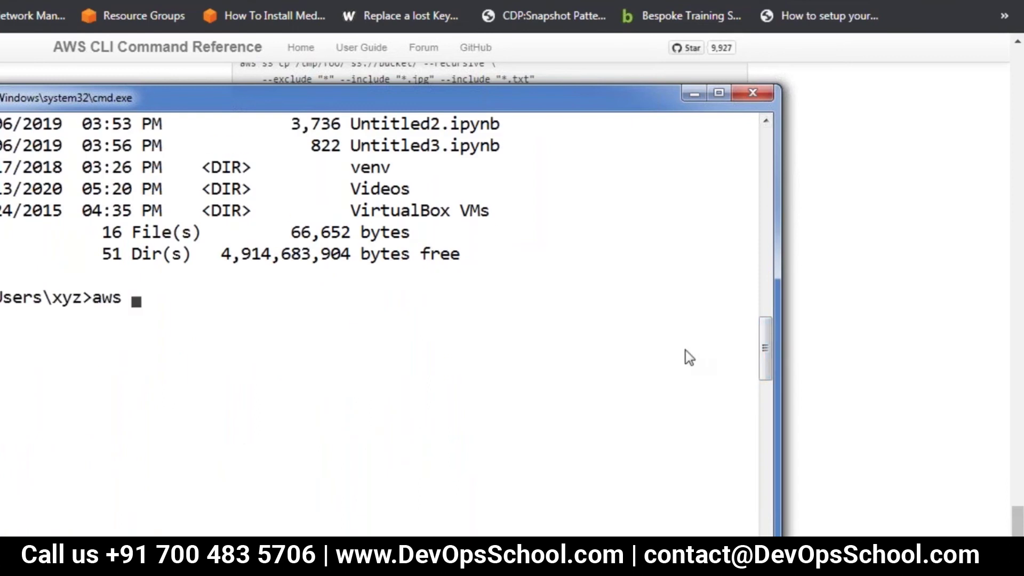
type("s3 cp ")
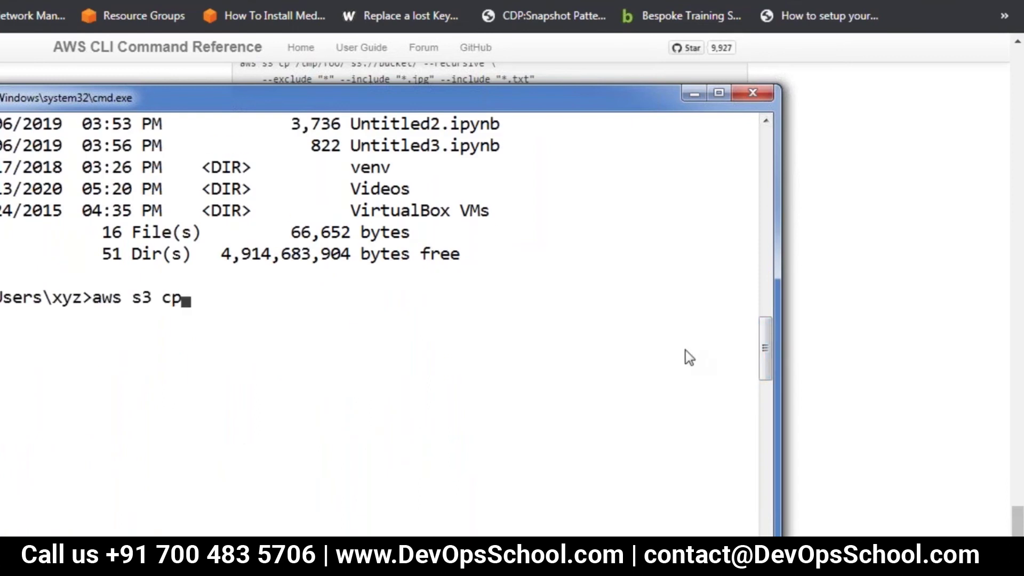
type("test.tc")
key("BackSpace")
type("xtt")
key("BackSpace")
key("BackSpace")
type("s3")
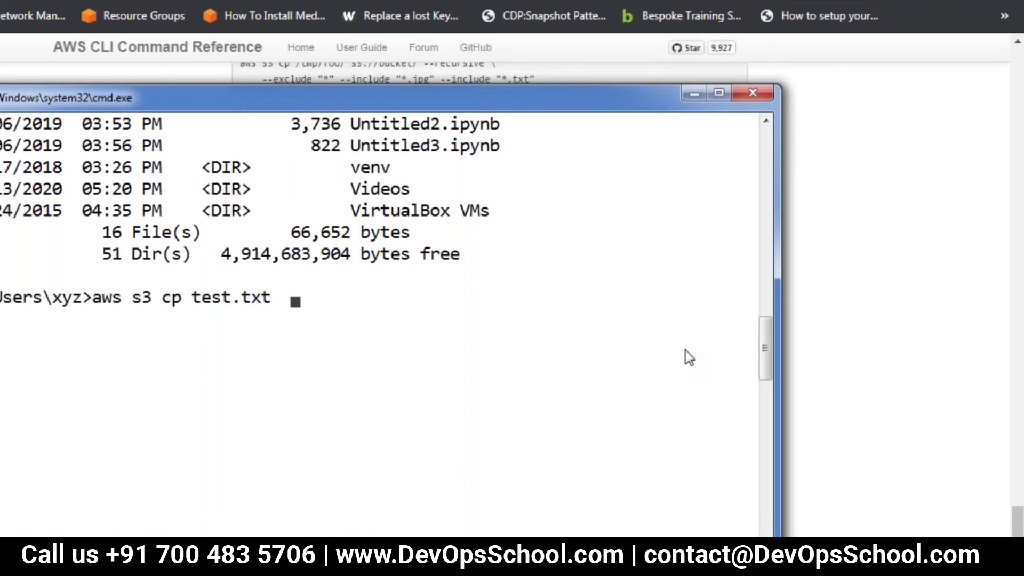
type("://shrikant")
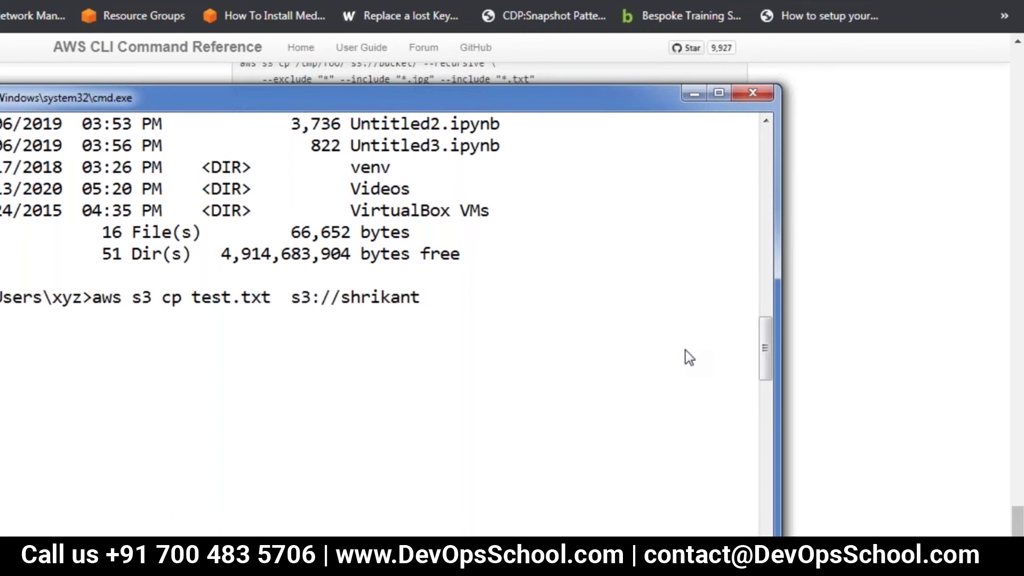
type("-fidelity")
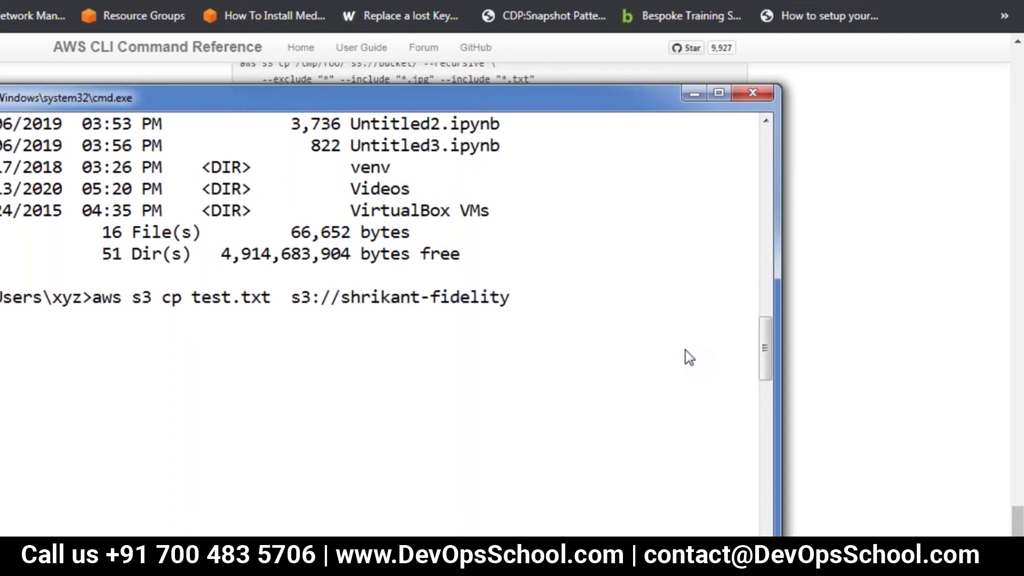
type("2")
key("Return")
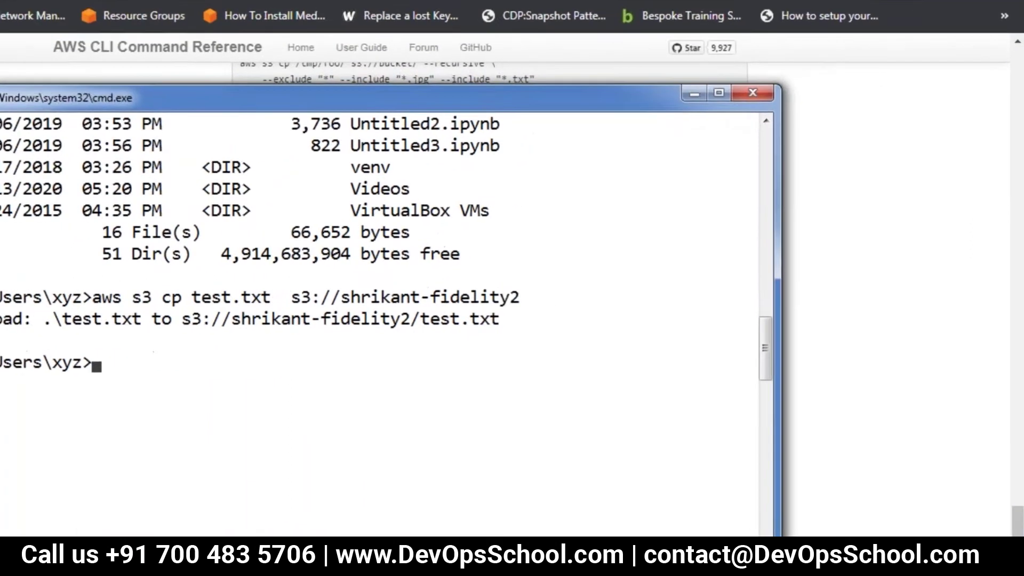
Switch to the IAM users list in the browser, search for a user by first name, and clear the search
left_click(143, 4)
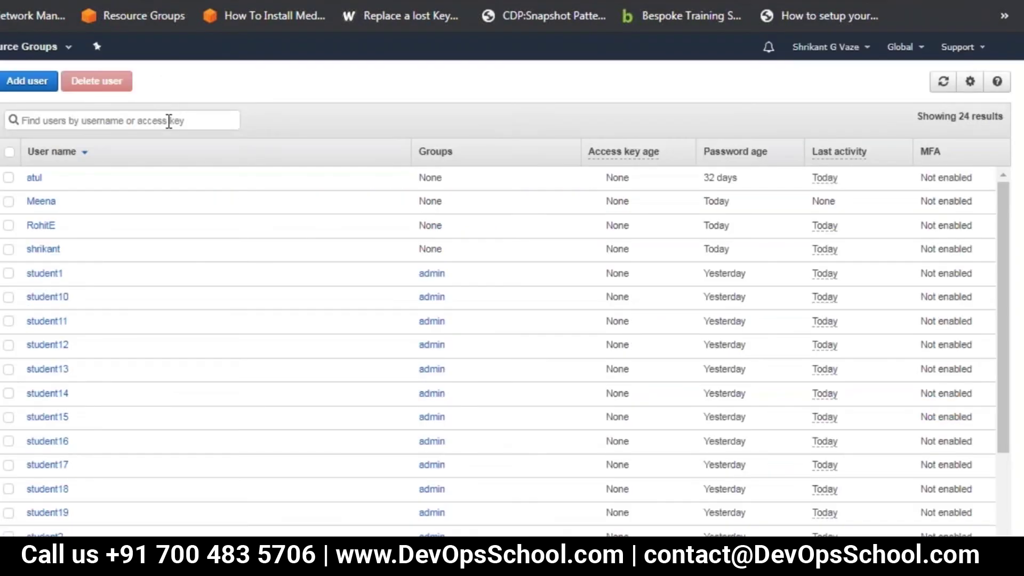
type("as")
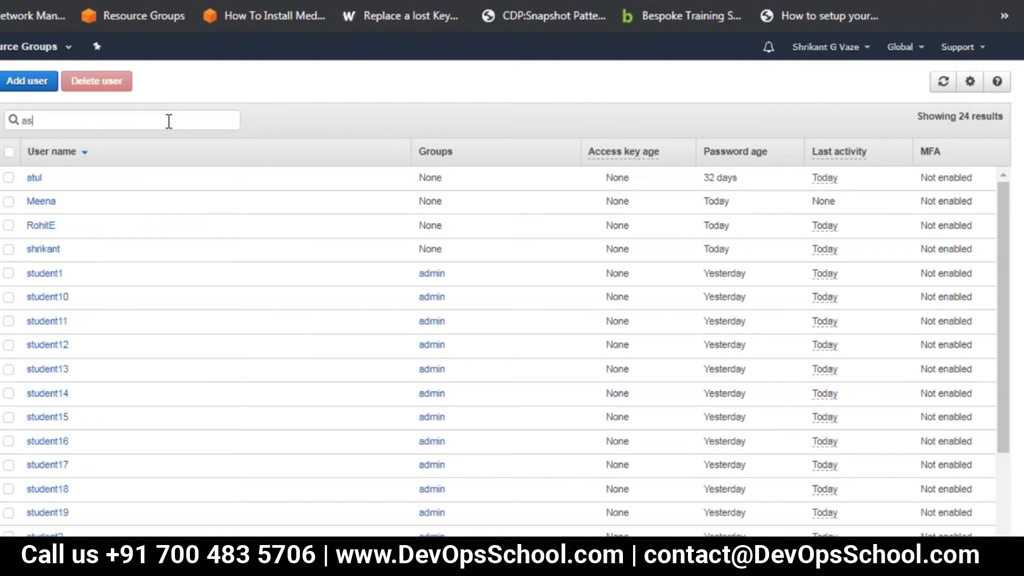
type("hok")
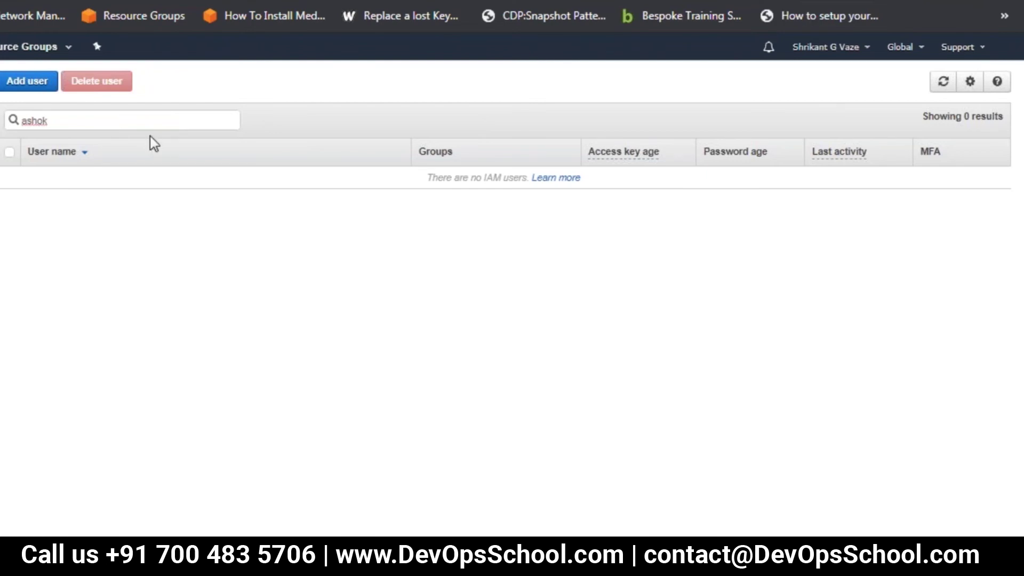
key("BackSpace")
key("BackSpace")
key("BackSpace")
key("BackSpace")
key("BackSpace")
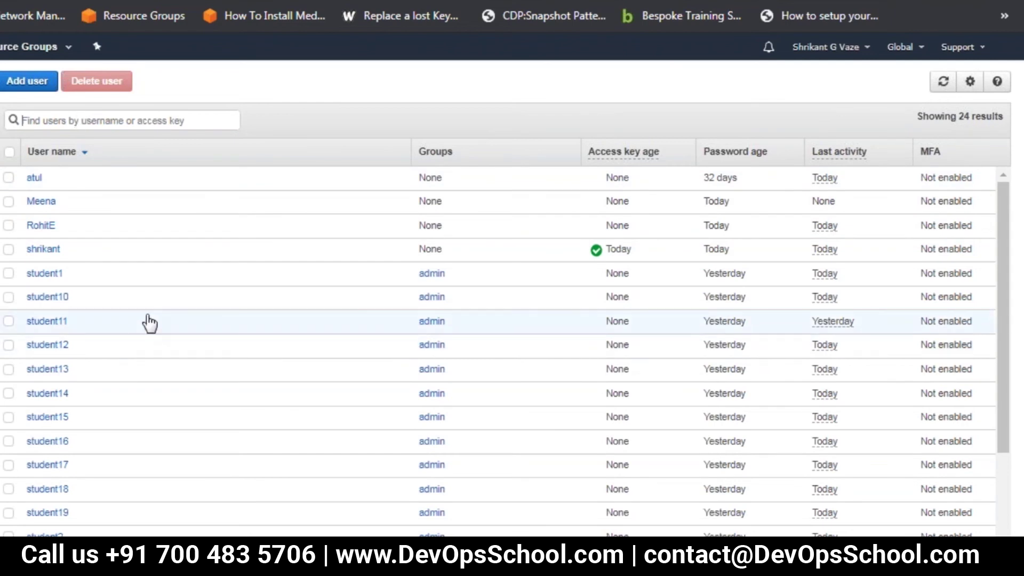
Open the IAM user student7 and examine the access keys in its security credentials
scroll(149, 320, "down", 3)
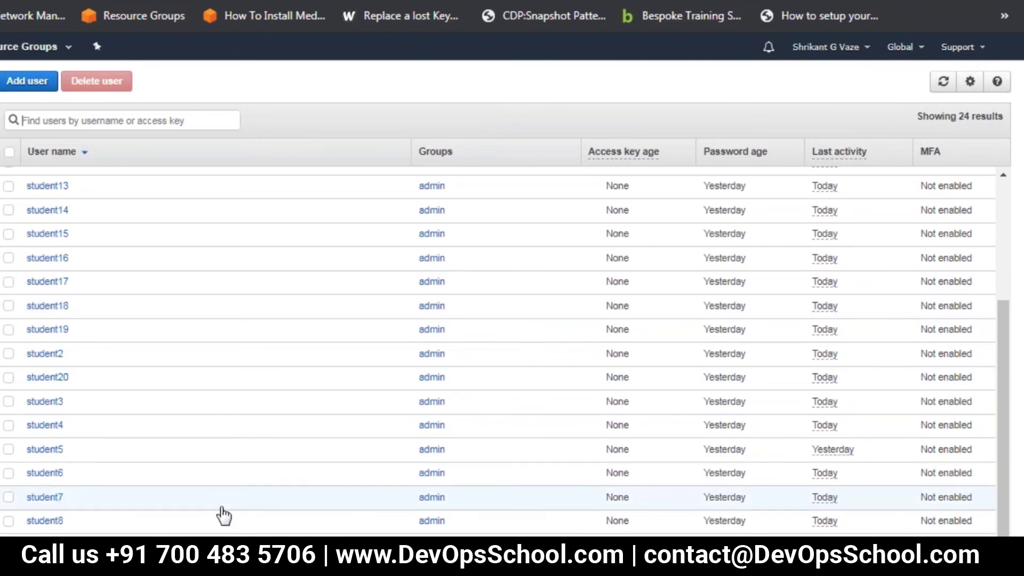
left_click(53, 497)
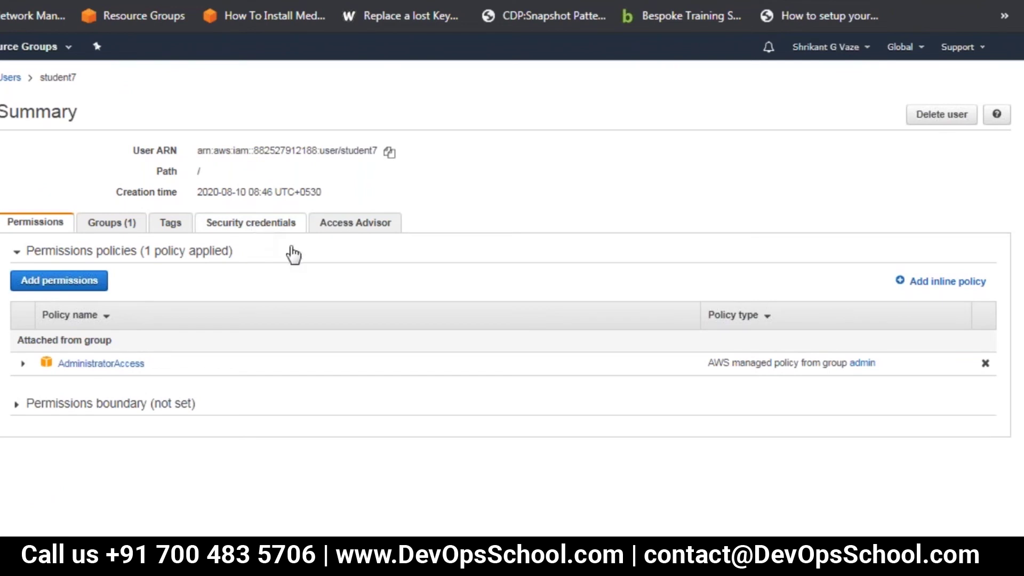
left_click(250, 222)
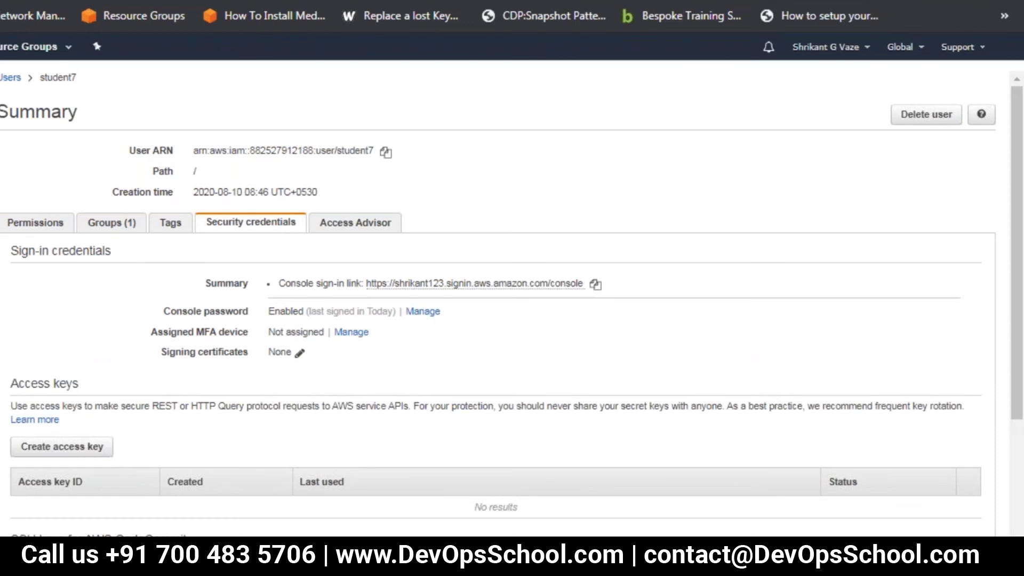
scroll(32, 354, "down", 2)
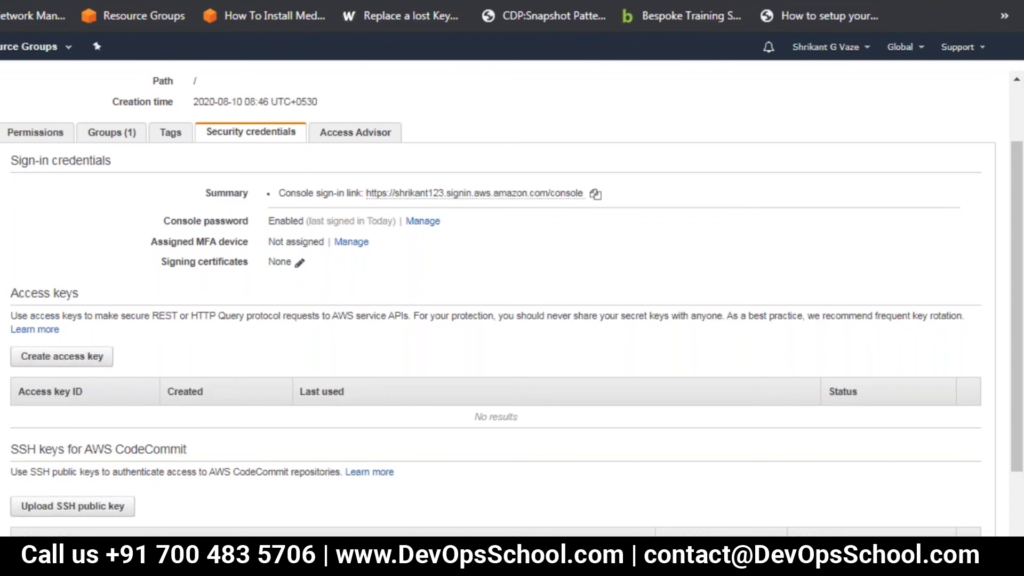
Switch to Command Prompt and review the folder listing and the test.txt upload command
key("super")
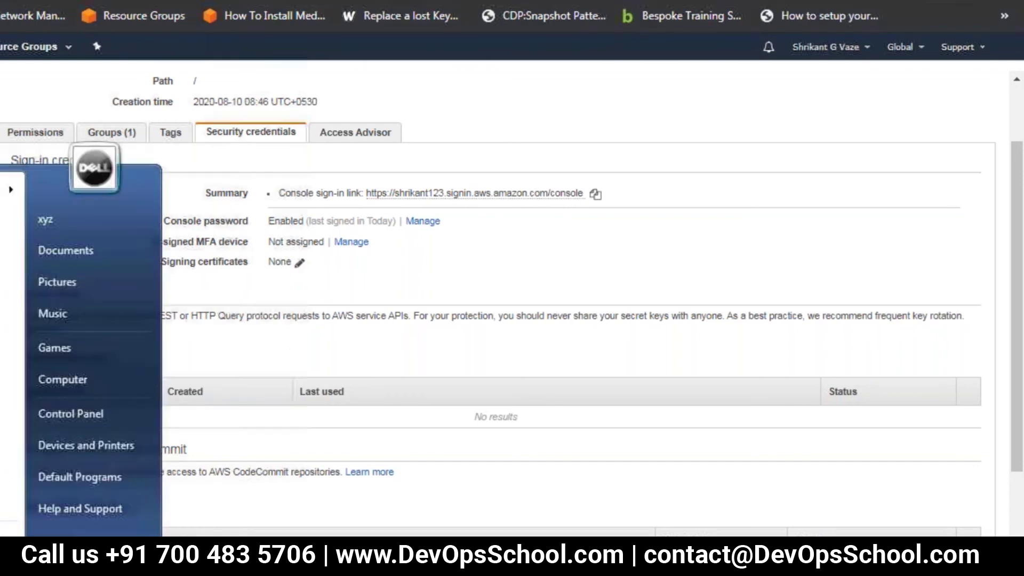
key("alt+Tab")
scroll(365, 419, "up", 5)
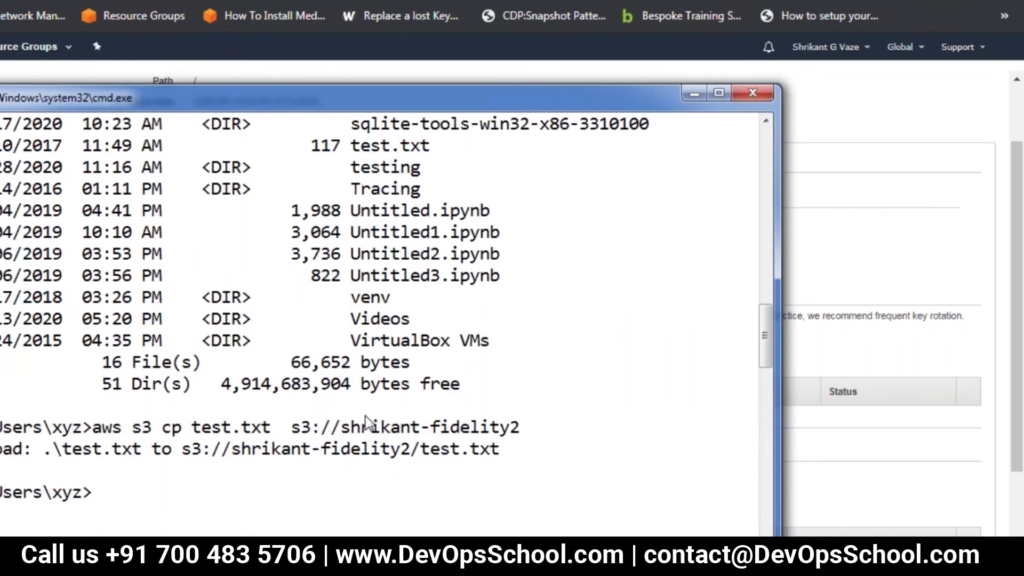
scroll(358, 424, "down", 7)
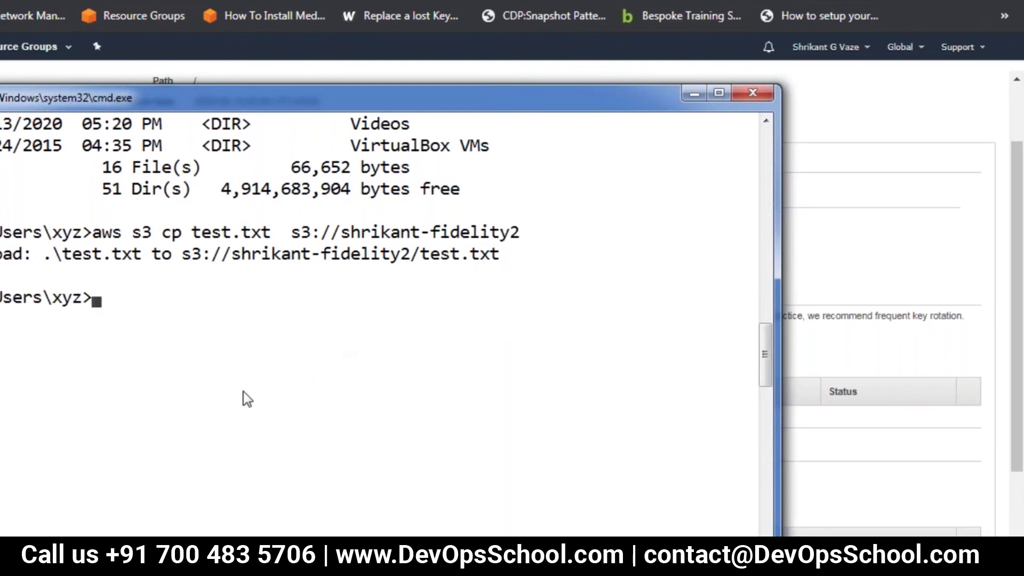
Return to the IAM users list in the browser, search it again by the user's first name, and refresh it
left_click(285, 80)
left_click_drag(296, 79, 293, 26)
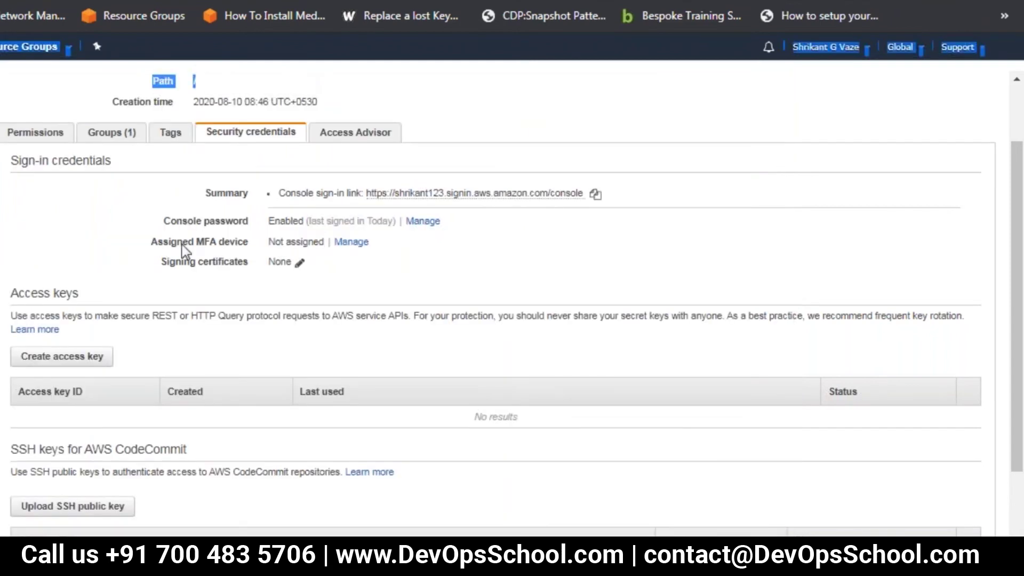
left_click(60, 237)
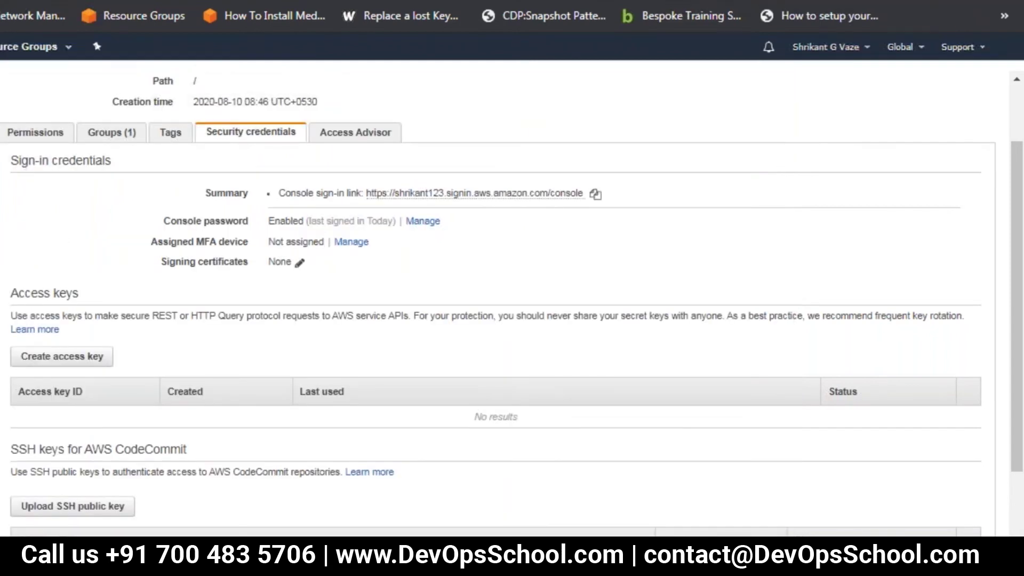
key("alt+Left")
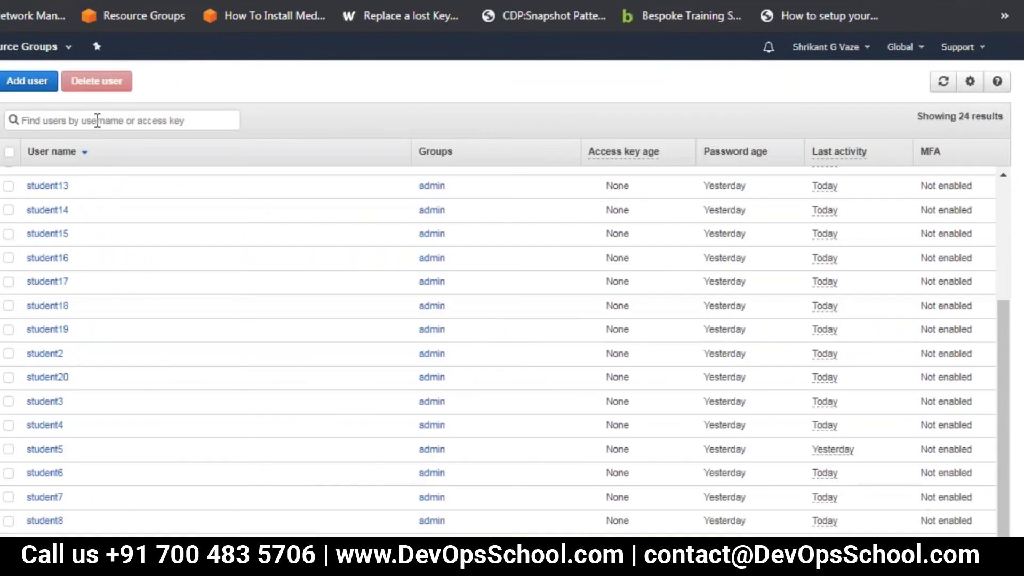
left_click(220, 128)
type("a")
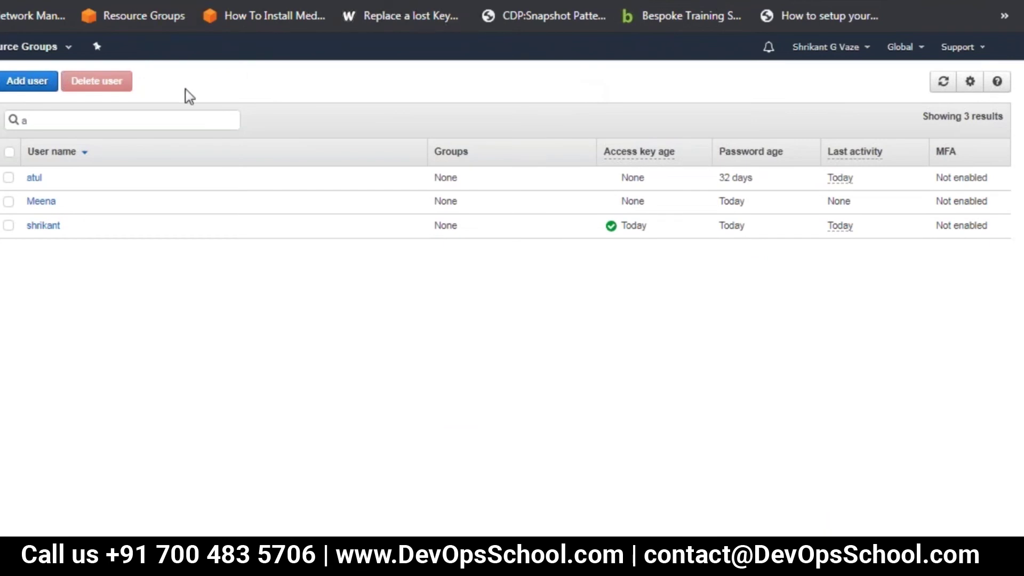
type("so")
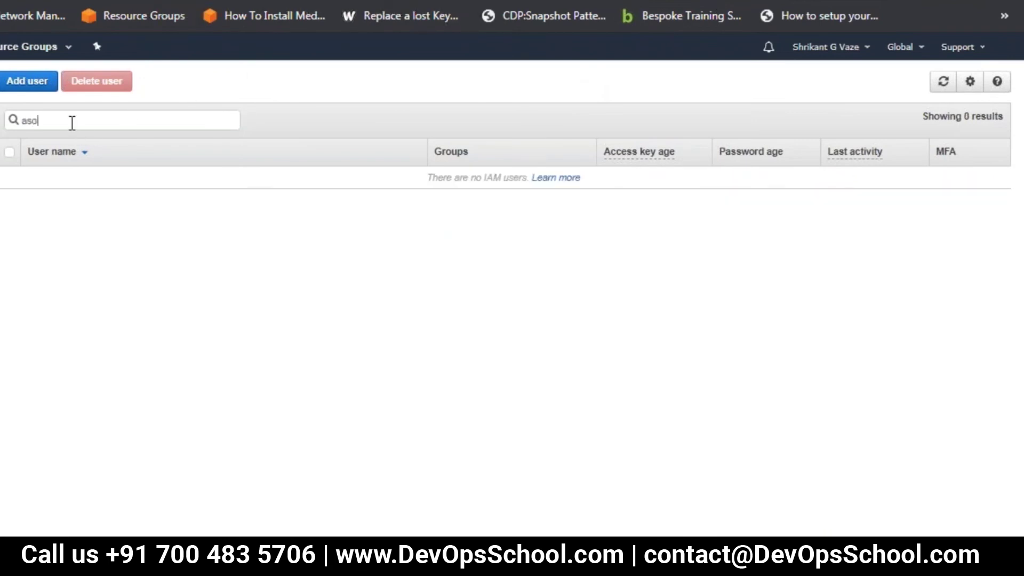
key("BackSpace")
key("BackSpace")
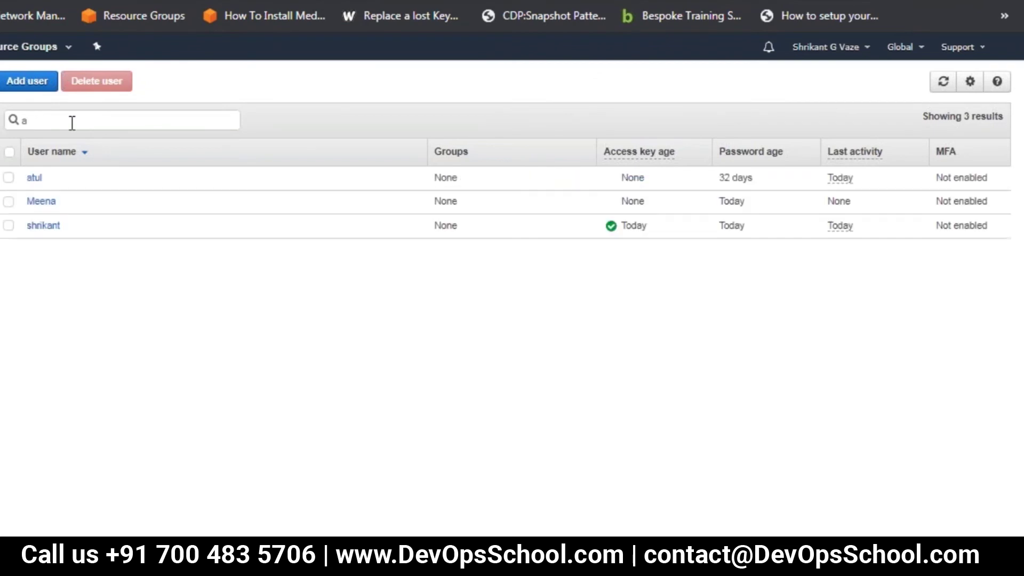
type("sh")
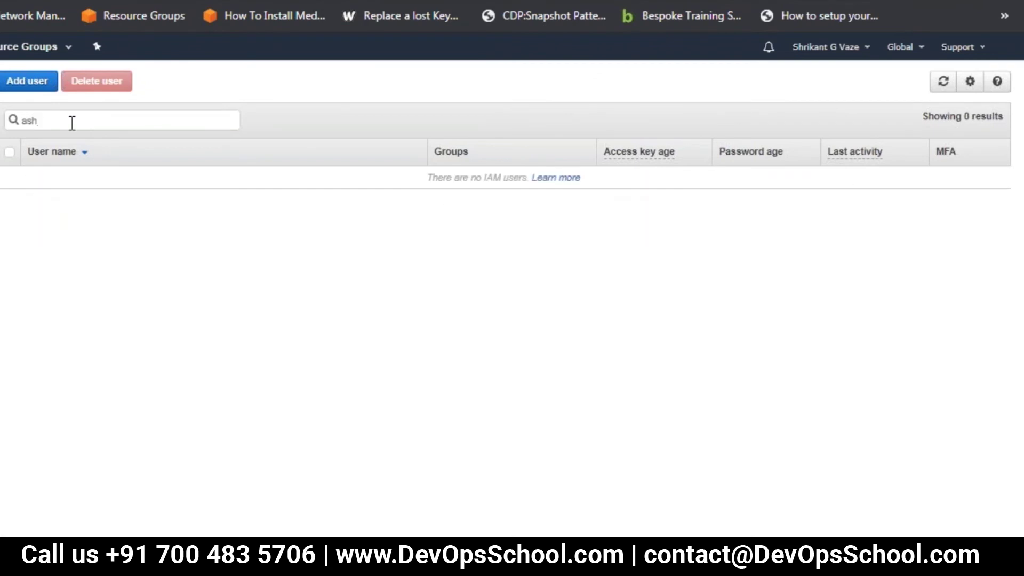
type("ok")
left_click(943, 82)
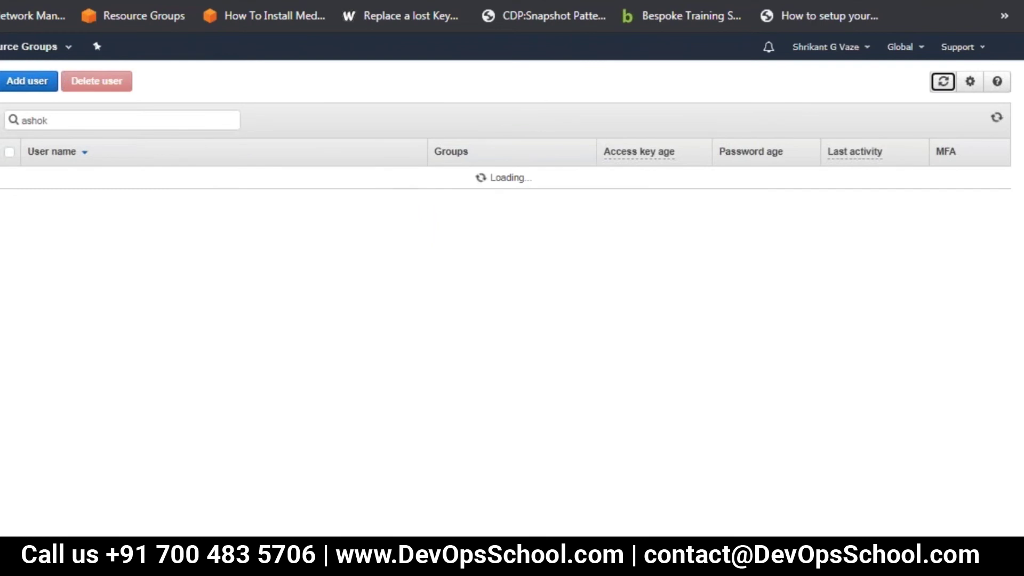
Open the matching IAM user and examine its permissions, groups and access keys
left_click(36, 179)
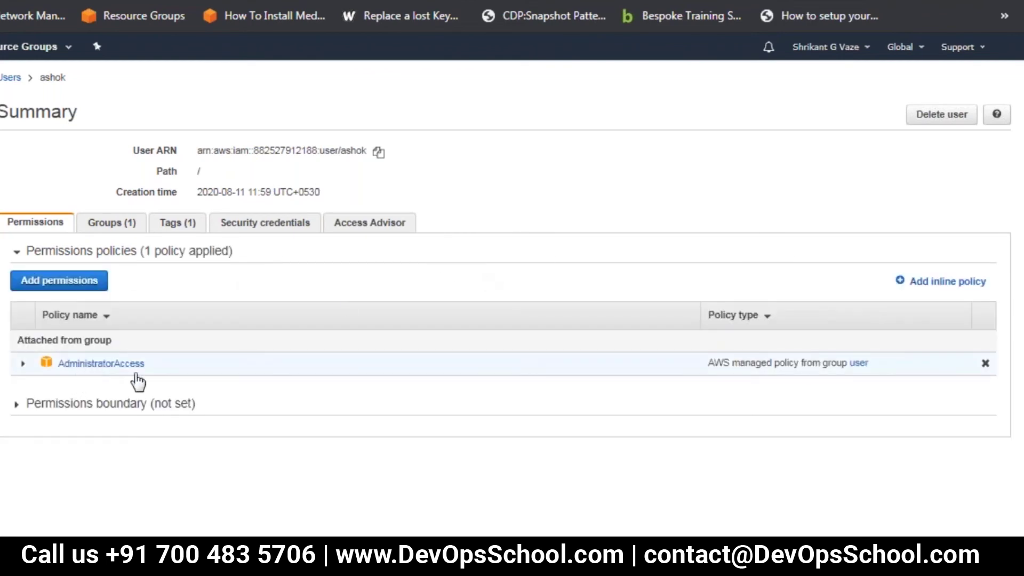
left_click(110, 228)
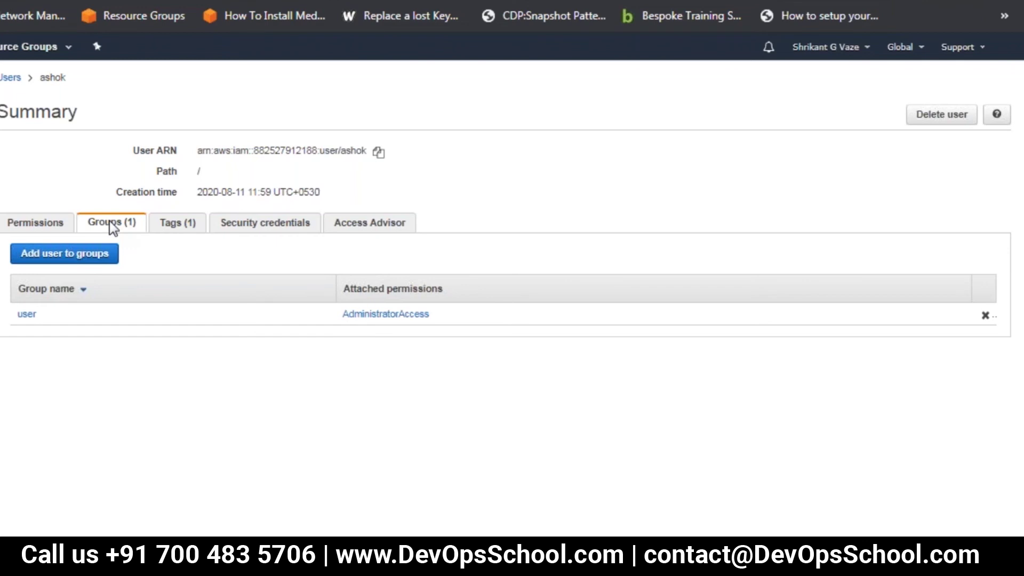
left_click(266, 225)
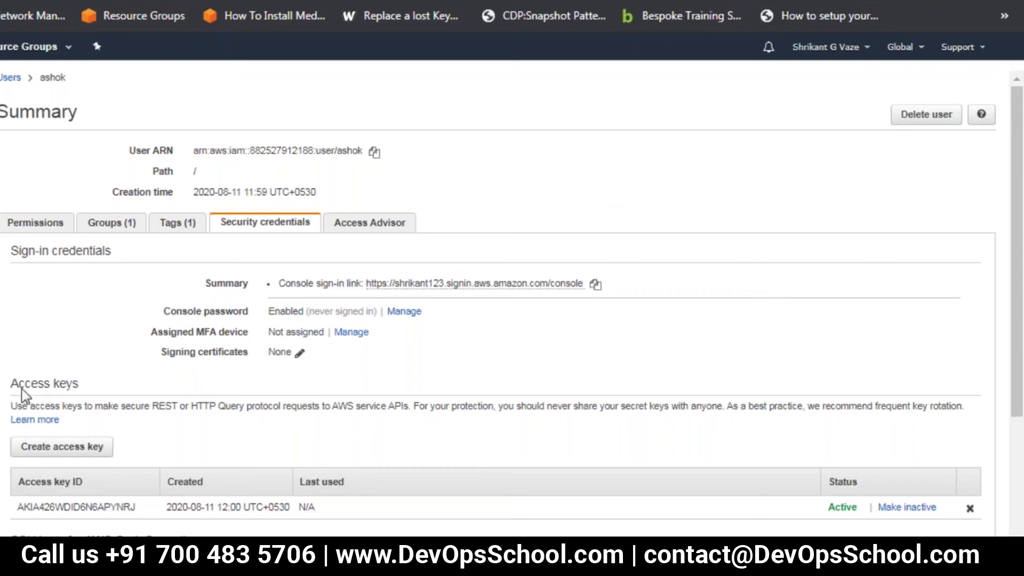
left_click(63, 451)
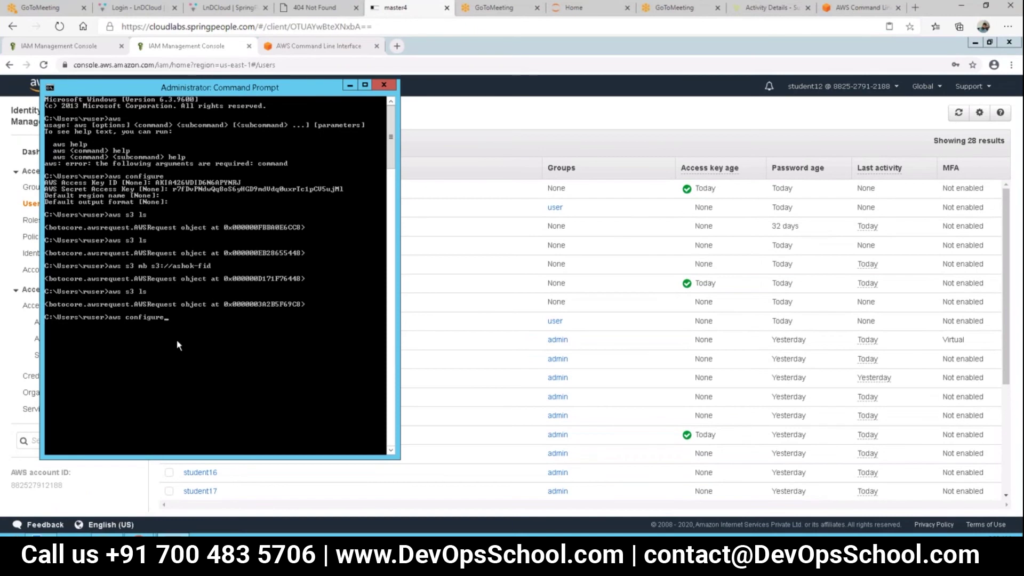
Run aws configure again and re-enter the access key ID copied from the earlier configuration output
key("Return")
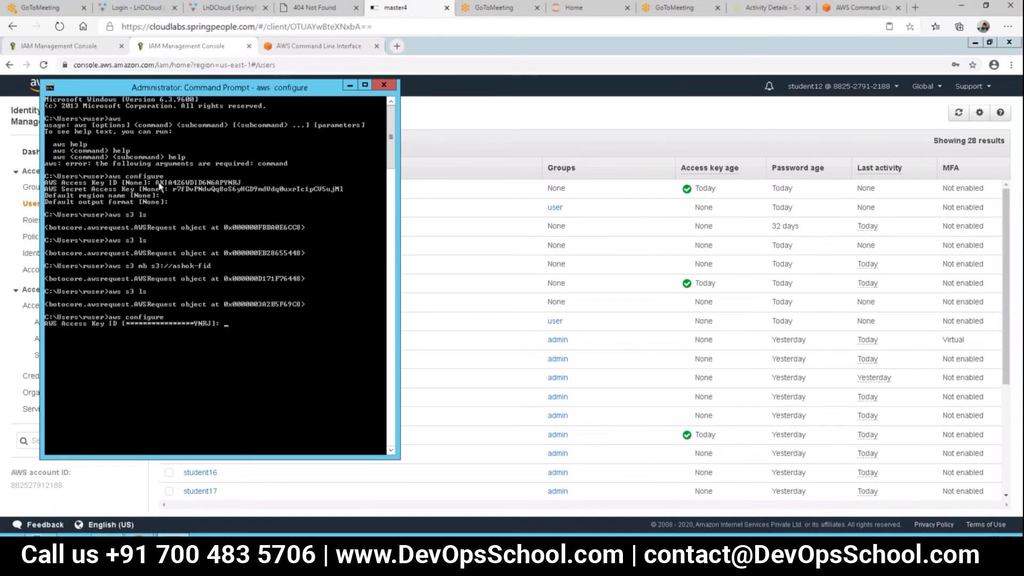
right_click(206, 186)
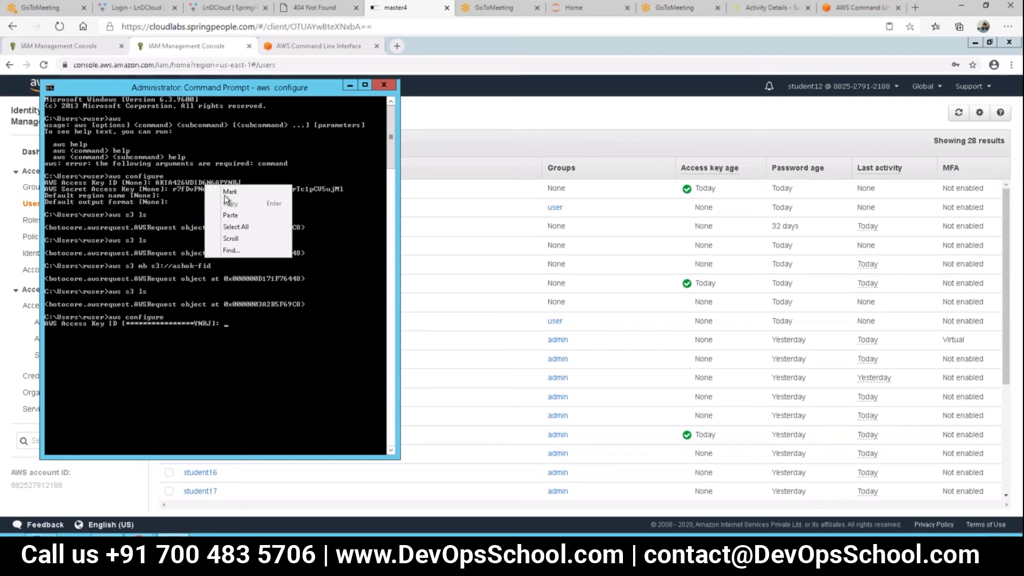
left_click(227, 192)
left_click_drag(156, 177, 241, 186)
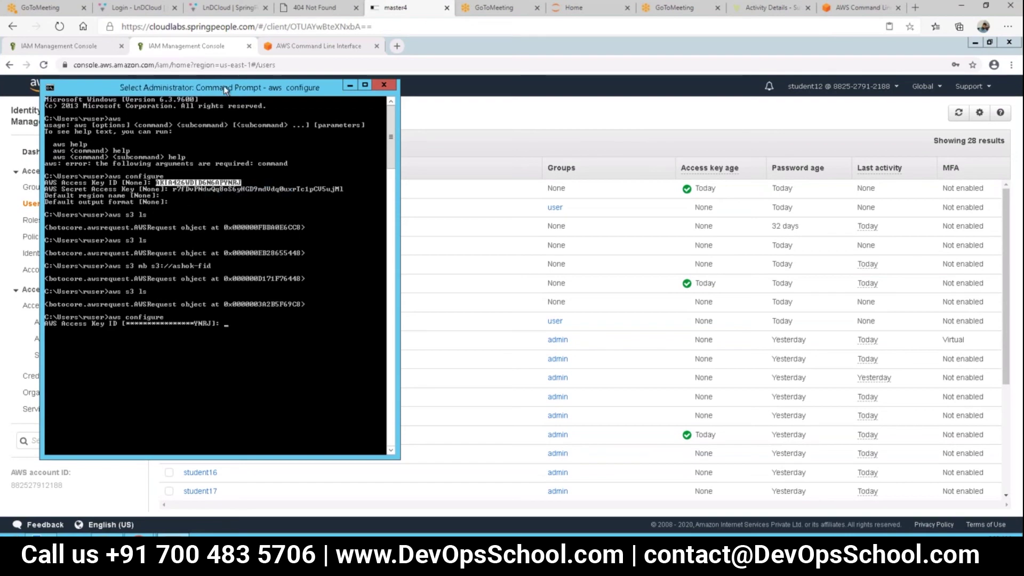
right_click(224, 86)
mouse_move(274, 166)
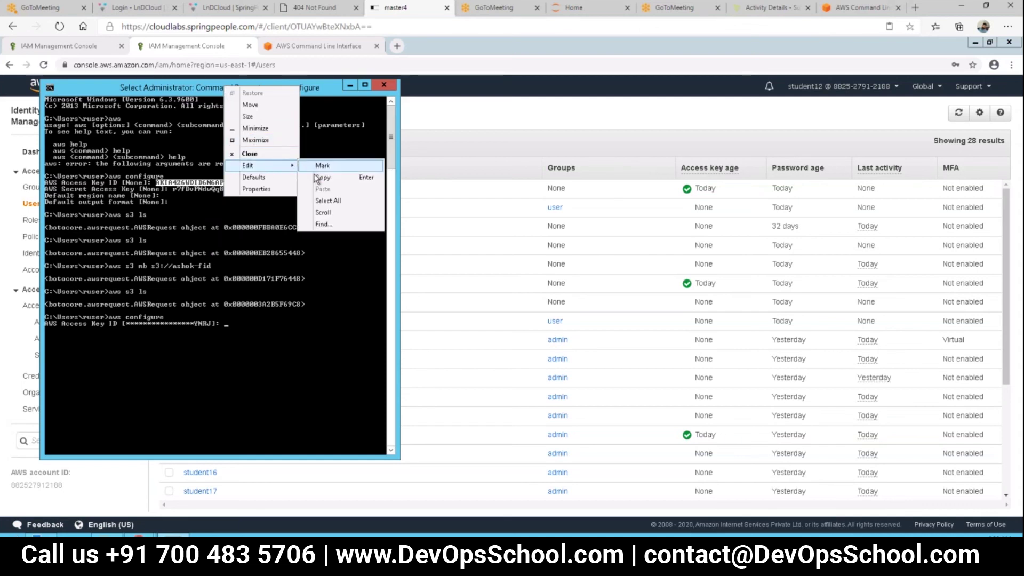
left_click(322, 177)
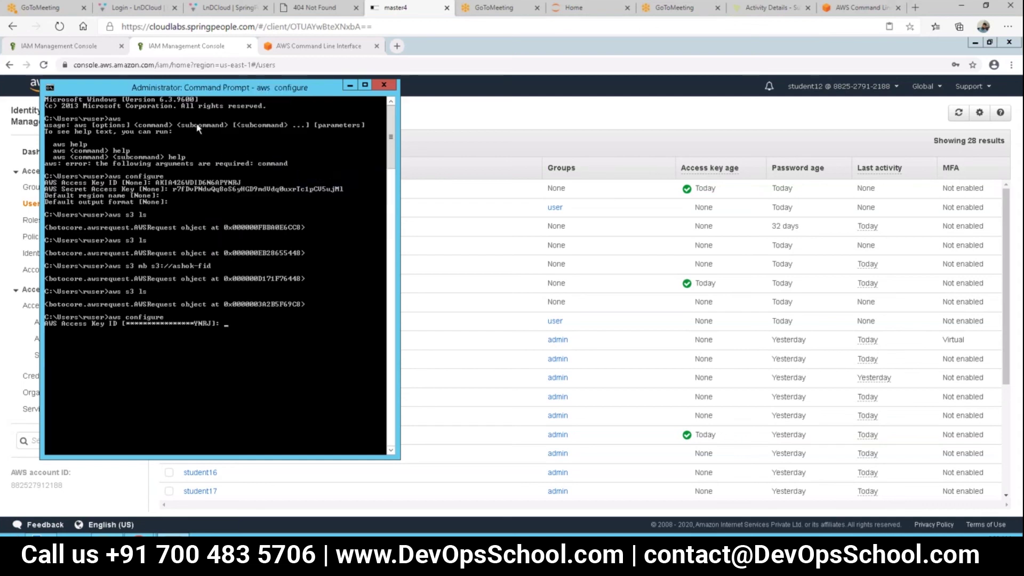
right_click(234, 89)
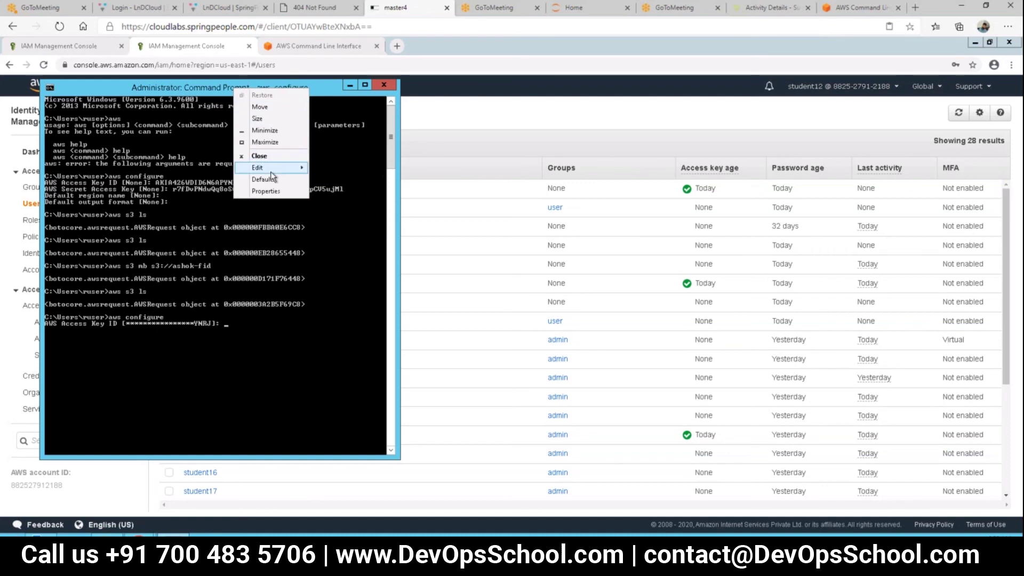
mouse_move(280, 169)
left_click(326, 192)
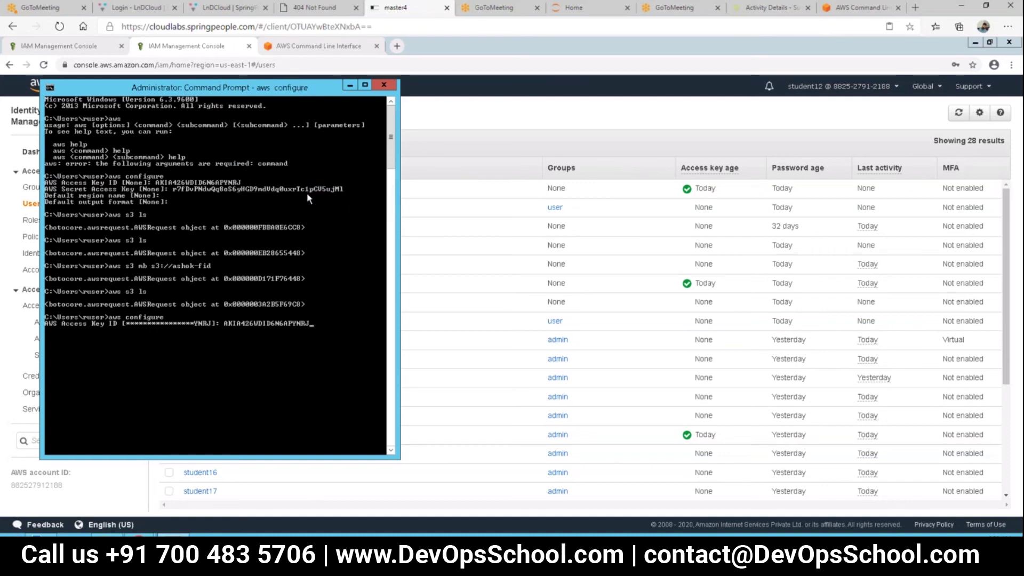
key("Return")
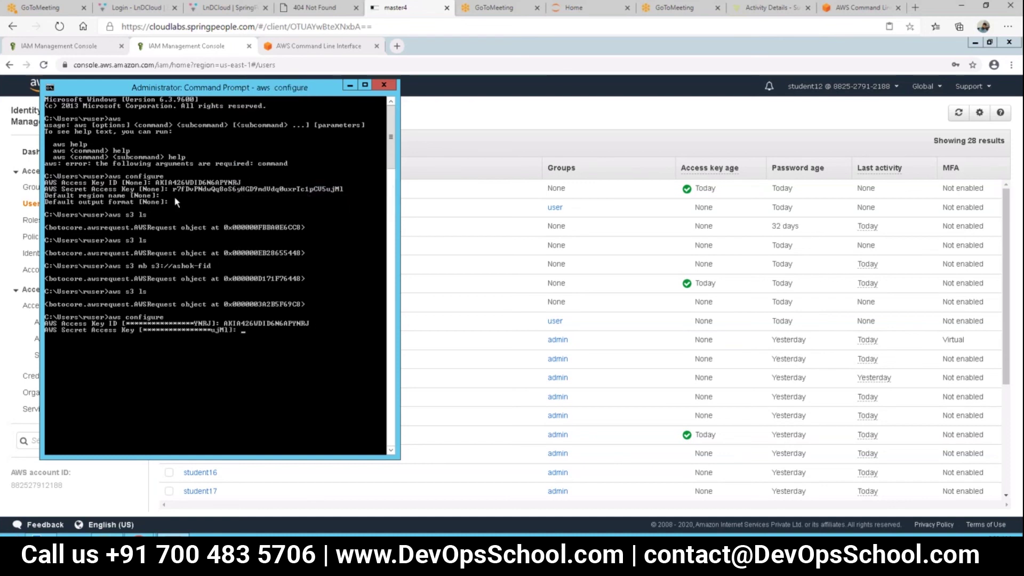
Re-enter the secret access key copied from the earlier output and set the default region to us-east-1
right_click(175, 188)
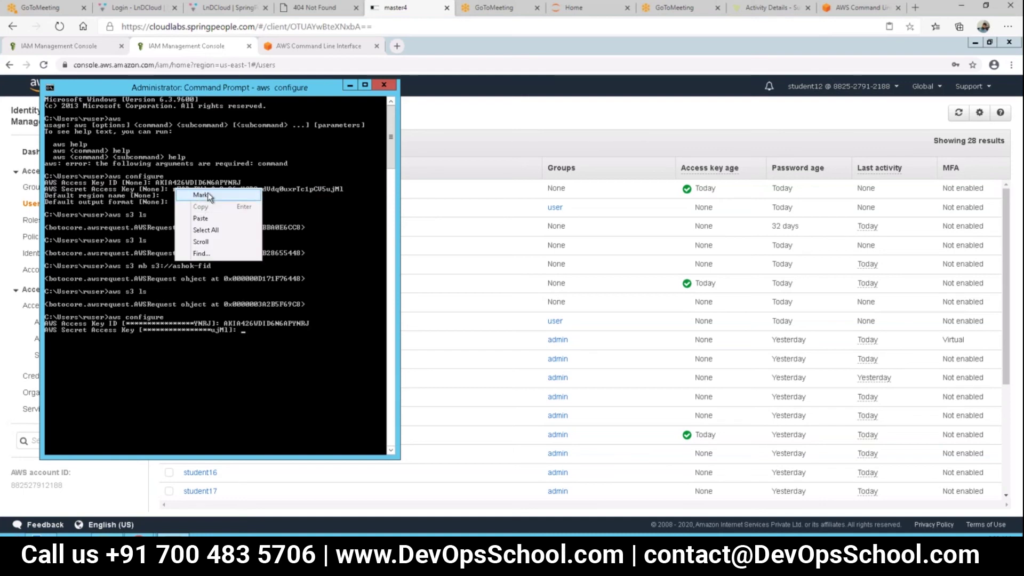
left_click(199, 195)
left_click_drag(174, 190, 345, 191)
right_click(253, 90)
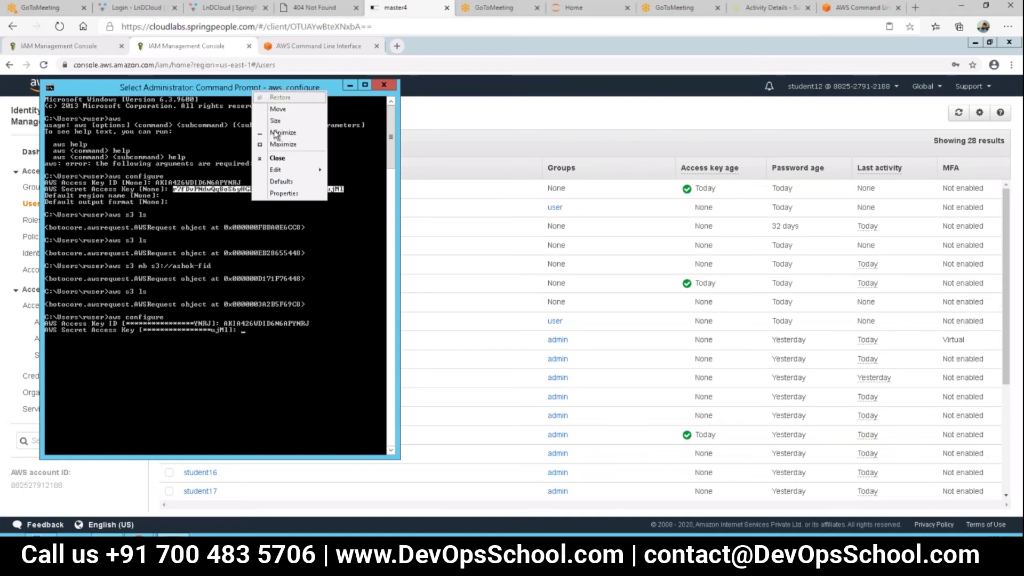
mouse_move(299, 167)
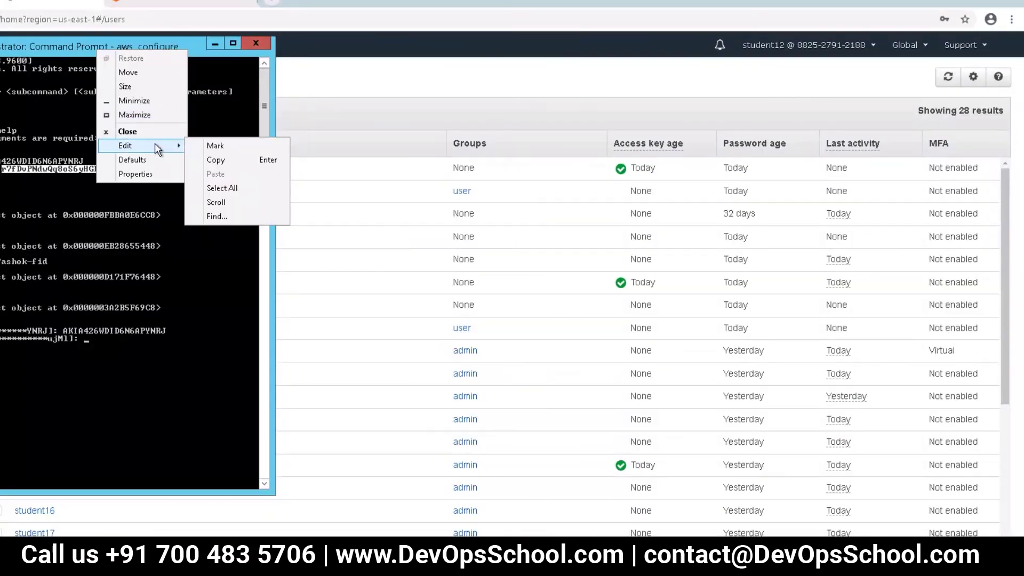
left_click(220, 160)
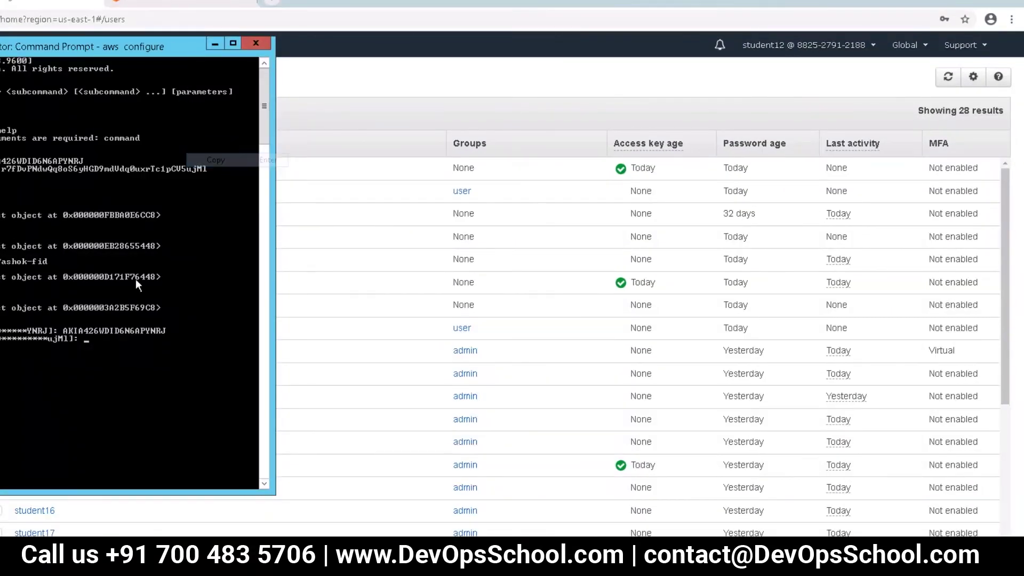
right_click(116, 319)
left_click(143, 354)
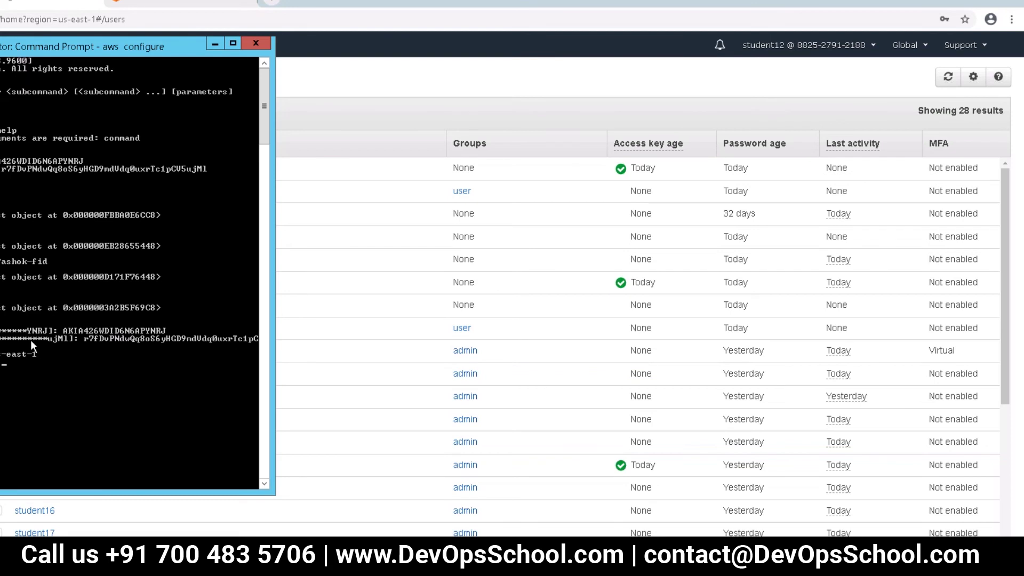
Leave the default output format blank and list the S3 buckets with aws s3 ls
key("Return")
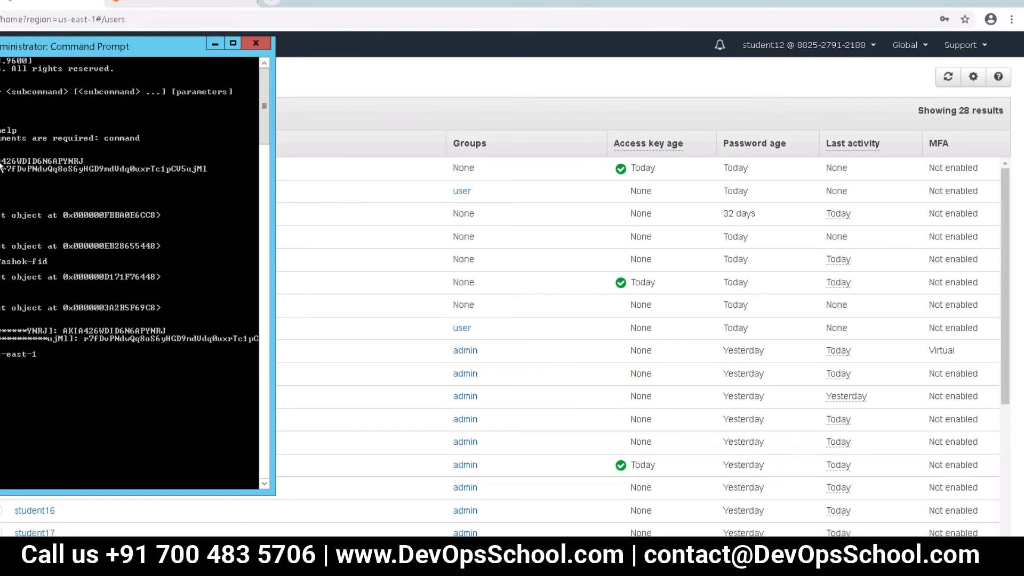
key("Return")
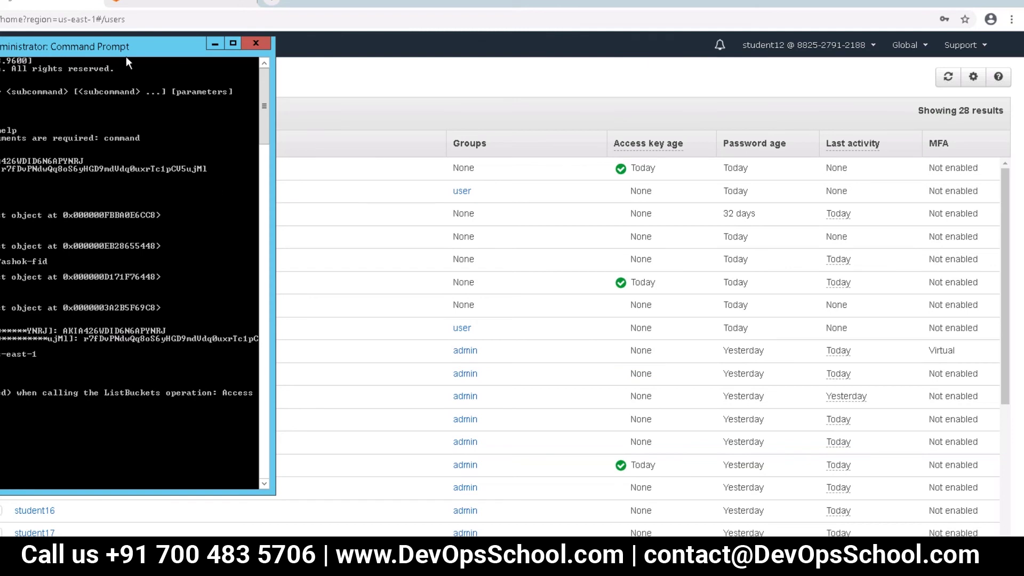
scroll(126, 287, "down", 4)
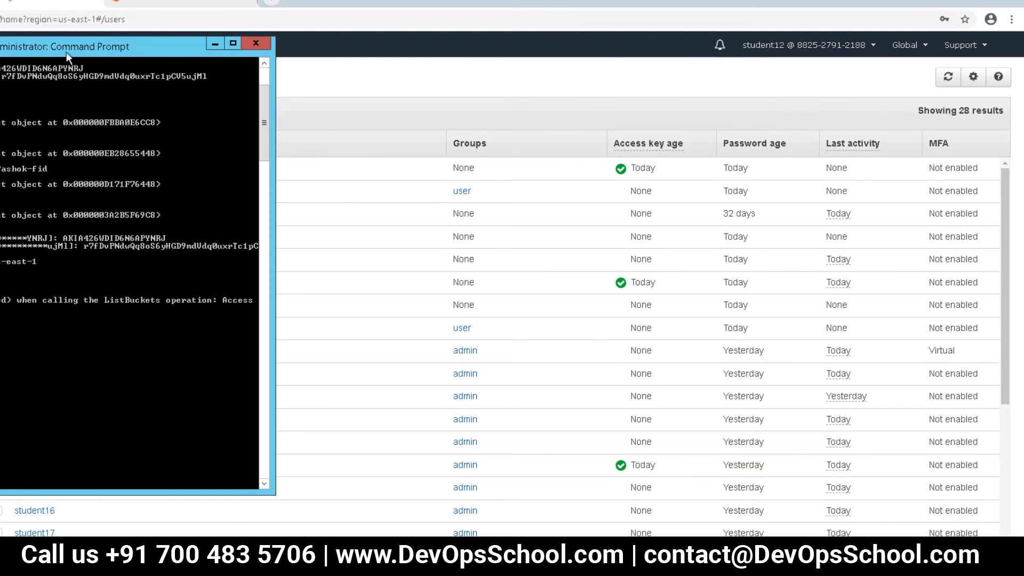
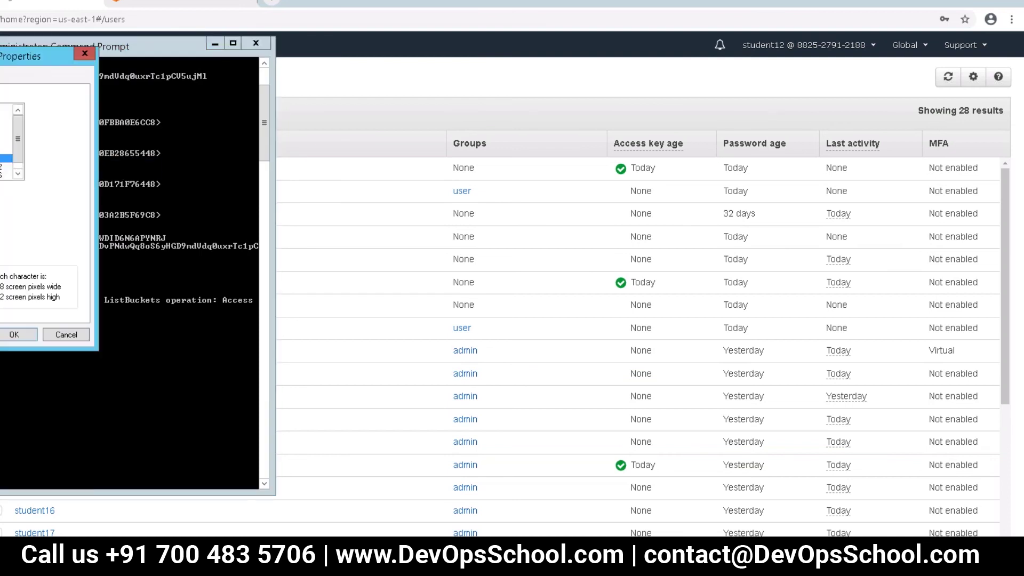
Enlarge the Command Prompt font, reposition its window, and run aws s3 ls again
left_click(5, 174)
key("Down")
left_click(14, 334)
left_click_drag(223, 47, 284, 0)
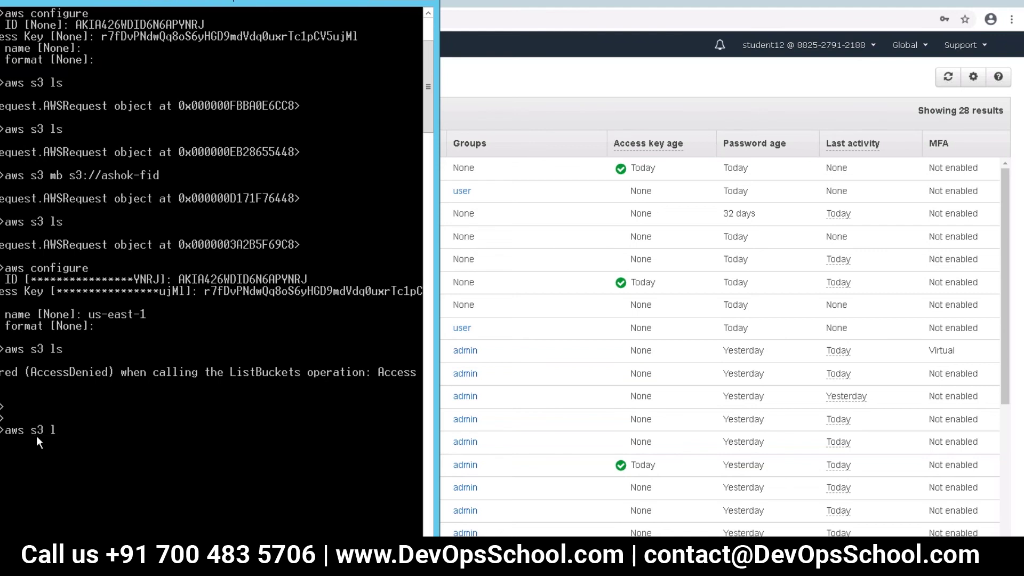
key("Return")
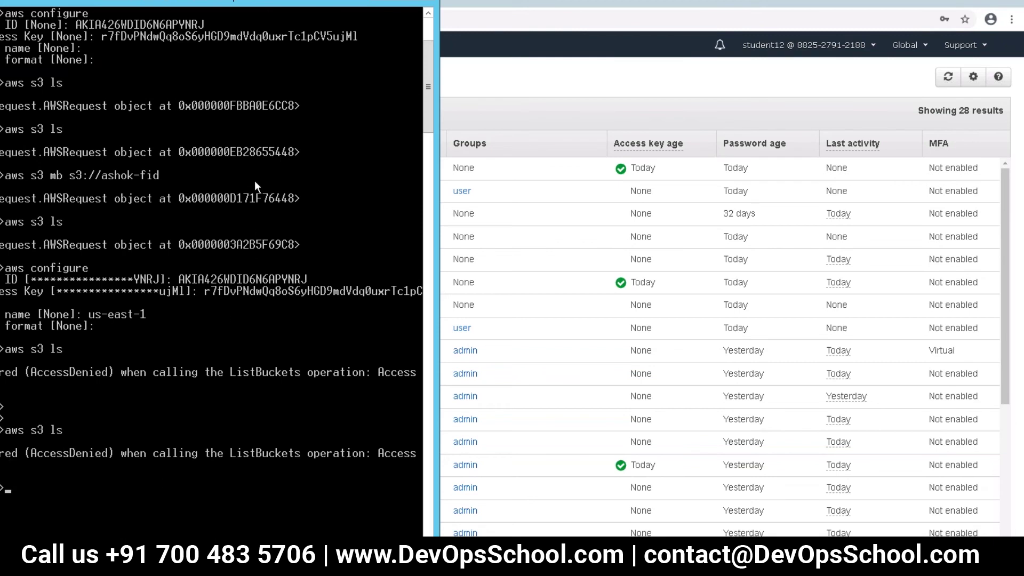
left_click_drag(181, 5, 175, 5)
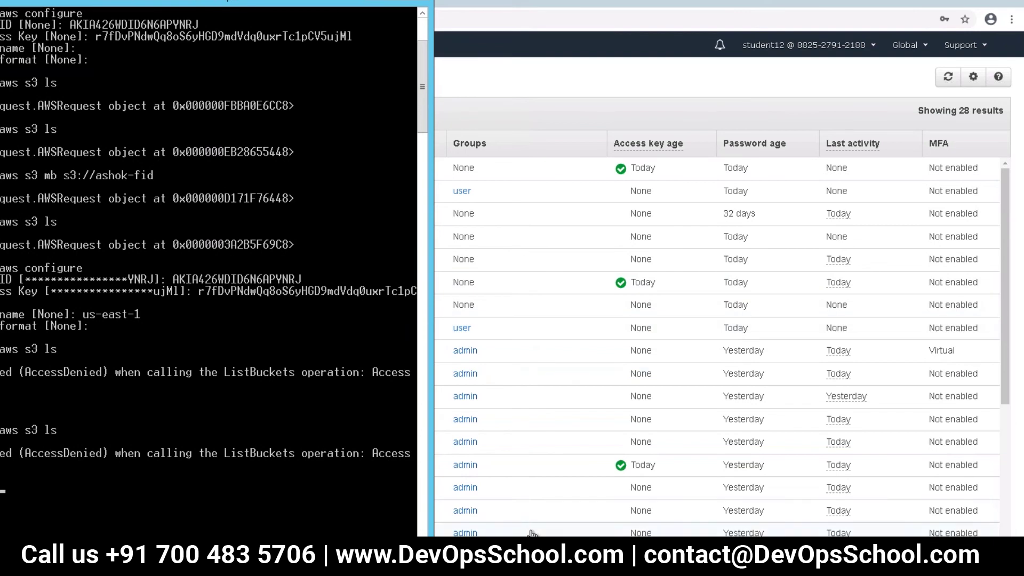
Switch to the IAM users list in the browser, create a new access key for the student's user, and reveal its secret
key("alt+Tab")
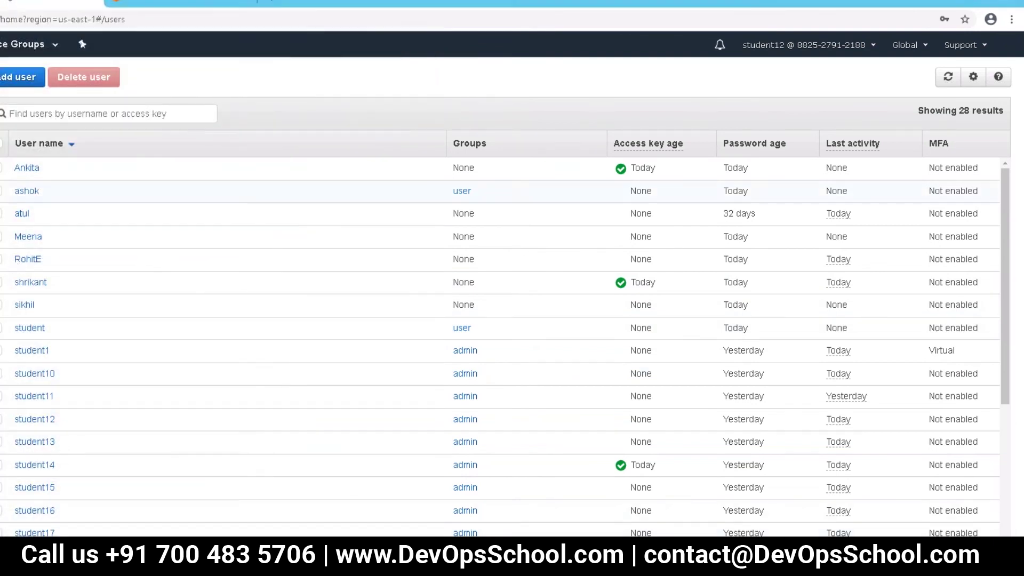
left_click(32, 190)
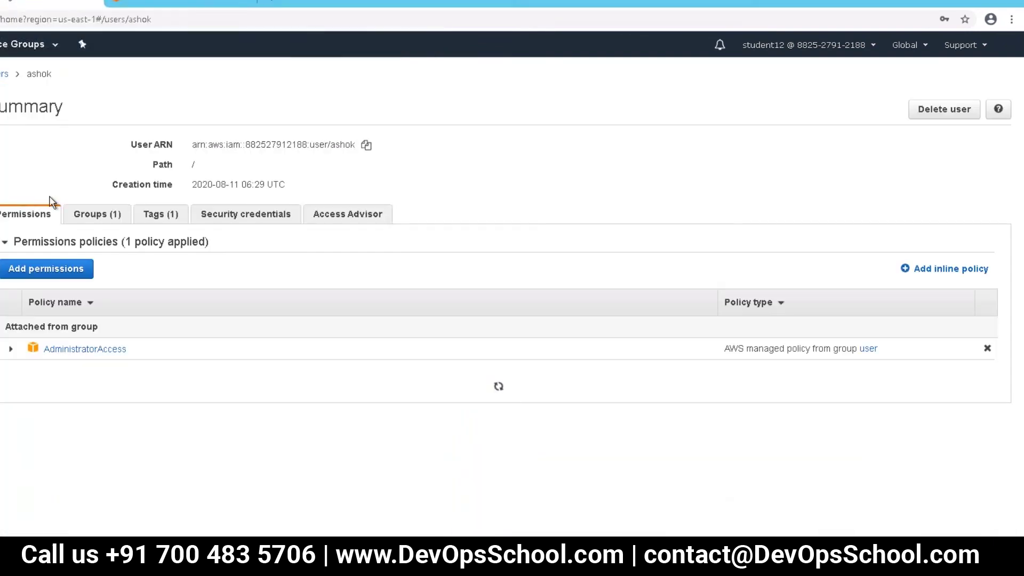
left_click(218, 221)
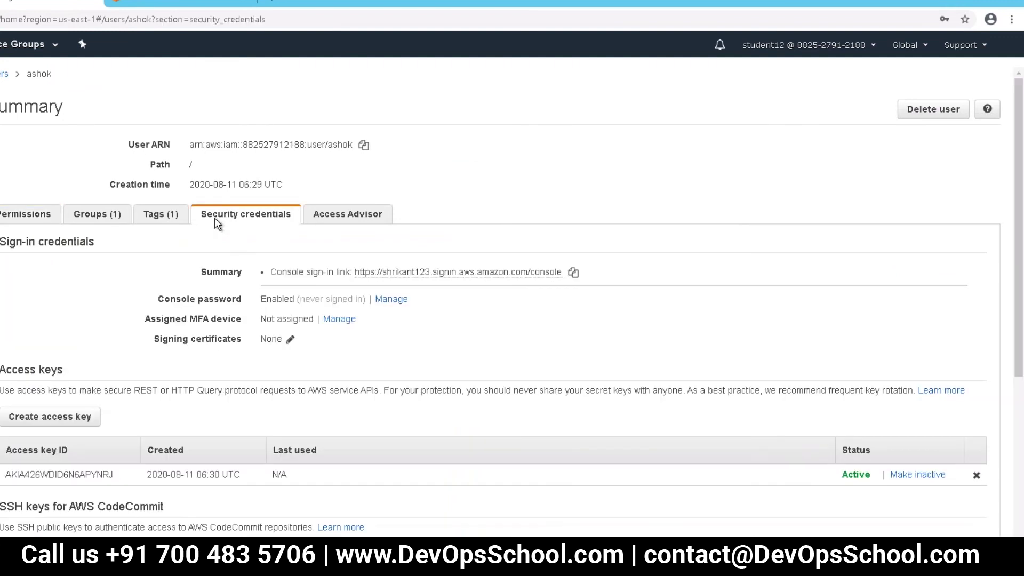
left_click(68, 421)
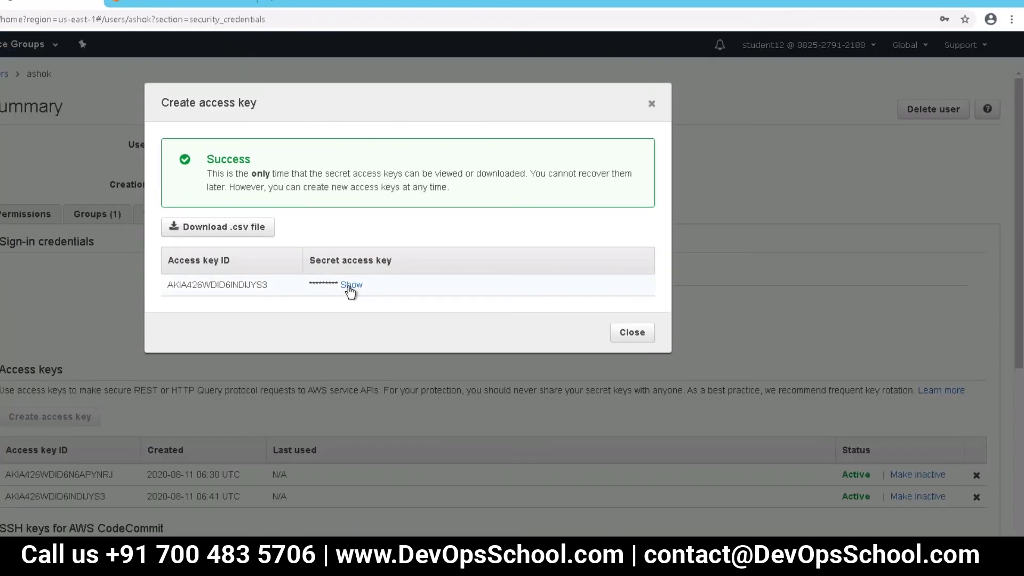
left_click(350, 285)
Copy the new access key ID and secret access key onto separate lines in the text editor notes
left_click_drag(271, 288, 166, 293)
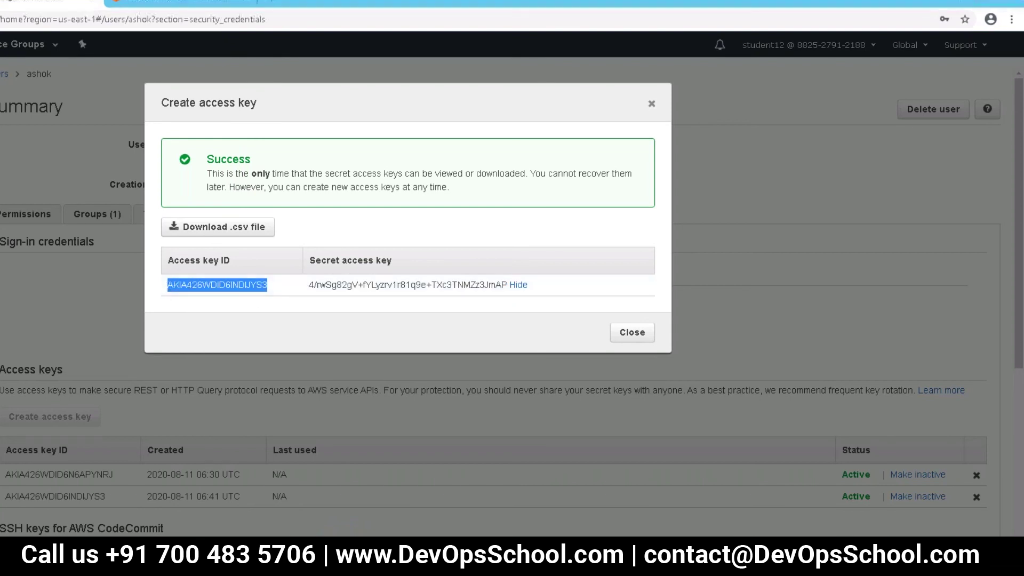
key("alt+Tab")
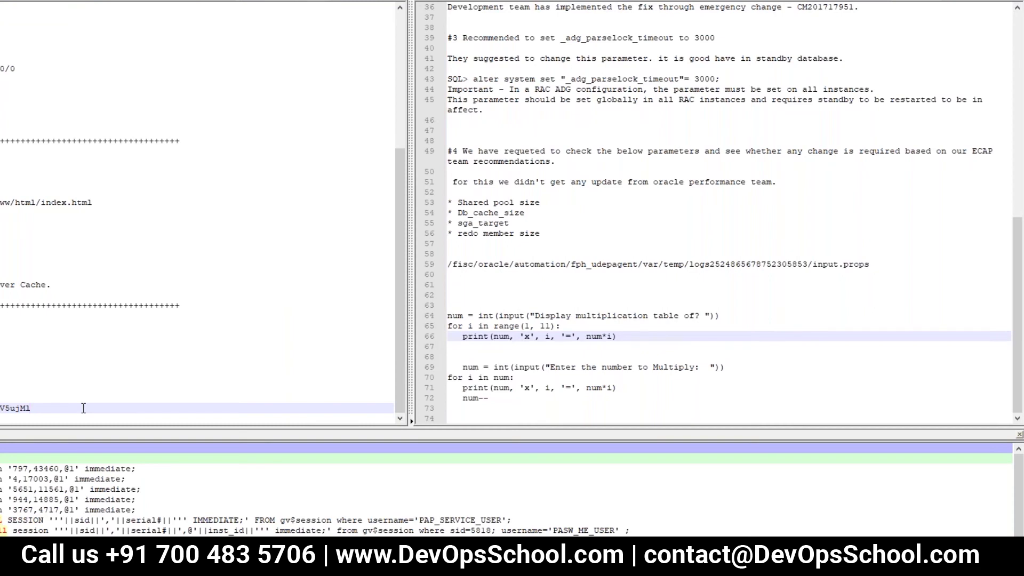
key("Return")
key("Return")
key("Return")
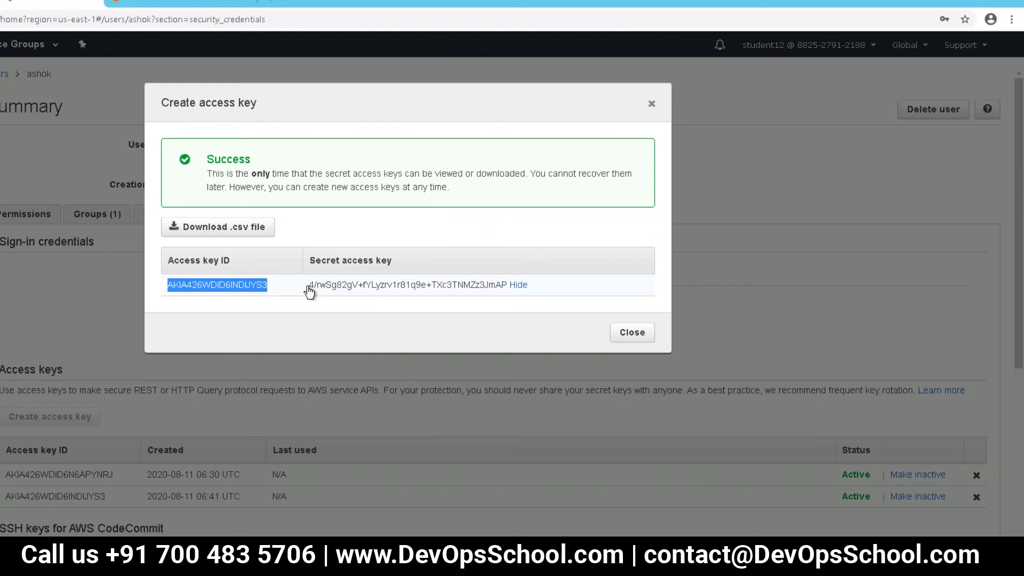
left_click_drag(309, 288, 506, 292)
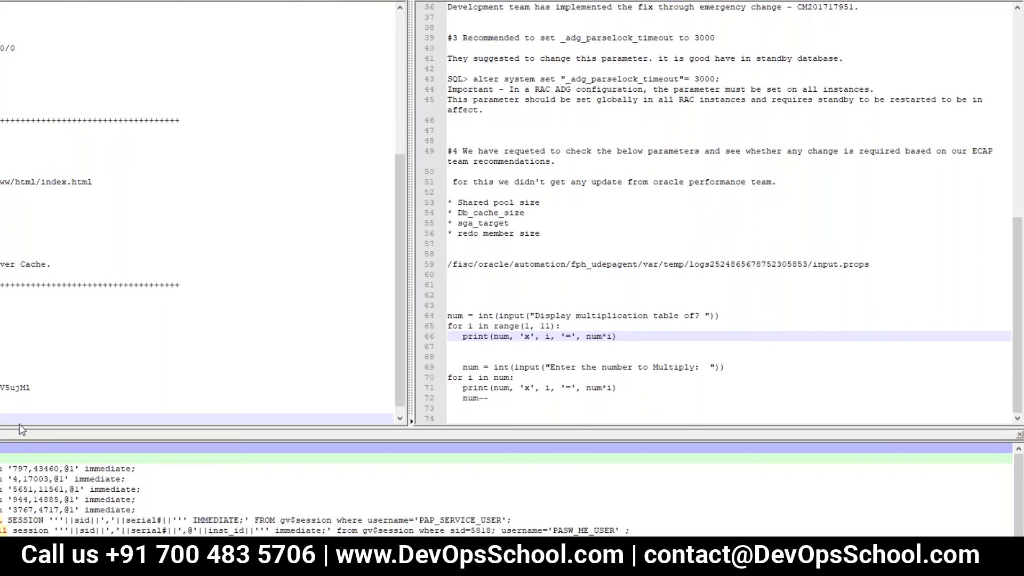
key("Return")
key("ctrl+v")
Return to the browser, download the new access key's .csv file, and open it with Notepad
key("alt+Tab")
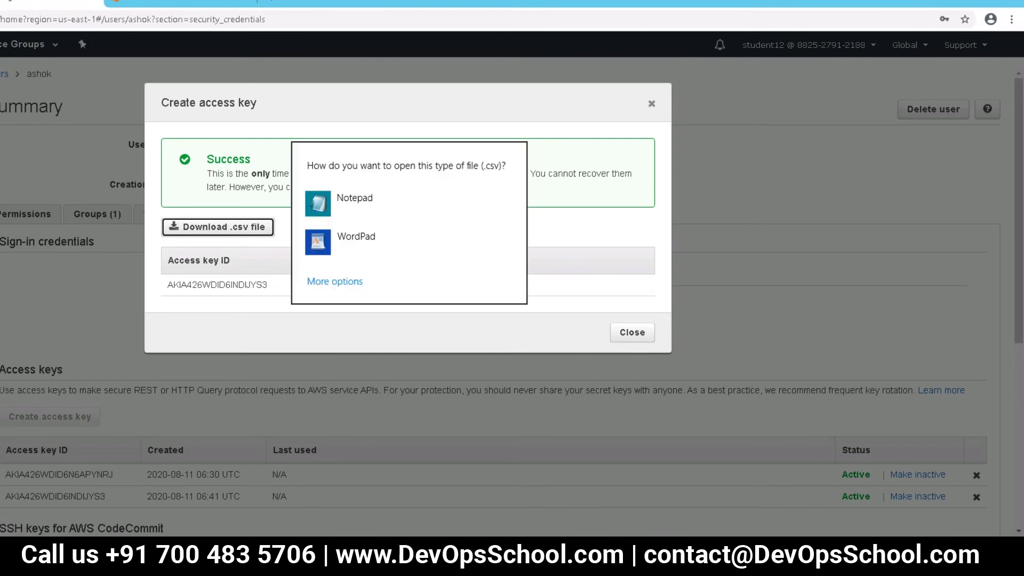
left_click(341, 282)
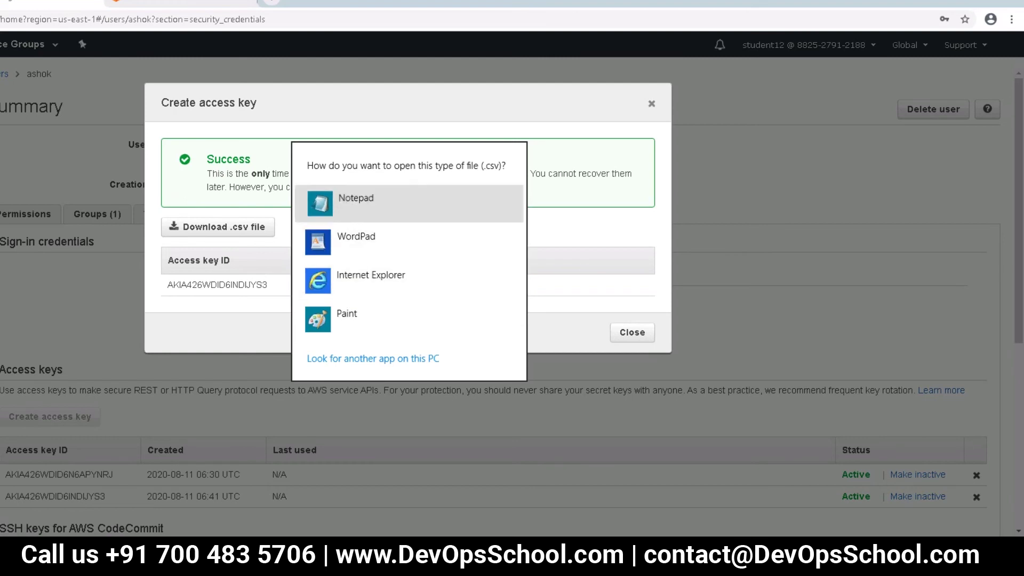
left_click(372, 208)
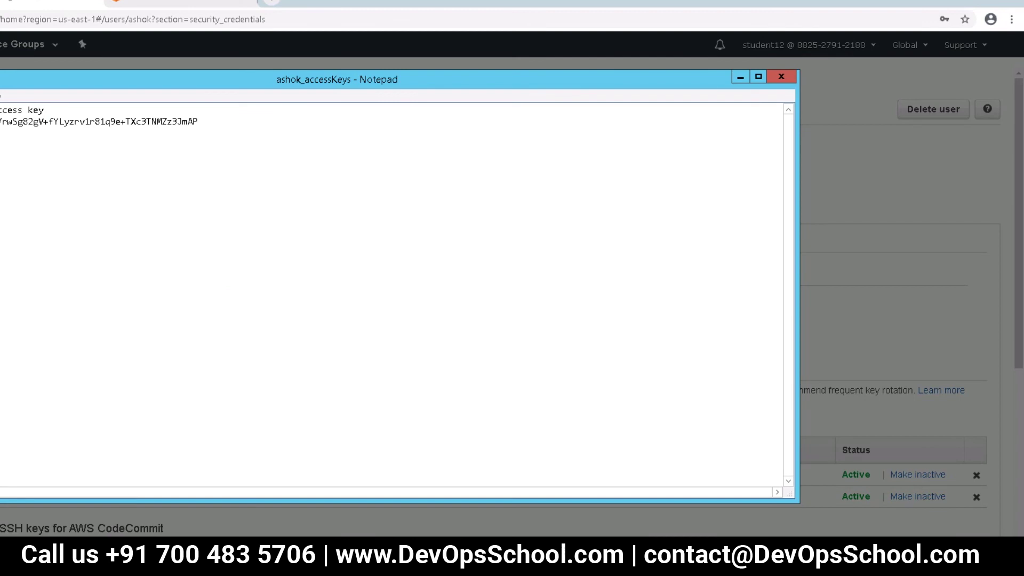
Switch to the Command Prompt, run aws configure, and paste the new access key ID as the AWS Access Key ID
key("alt+Tab")
type("aw")
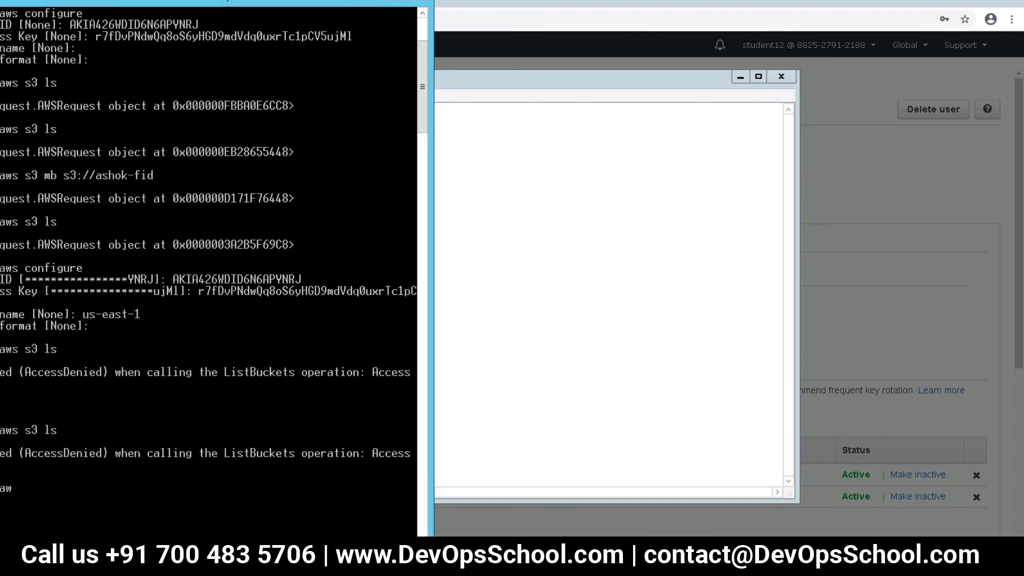
type("s configure")
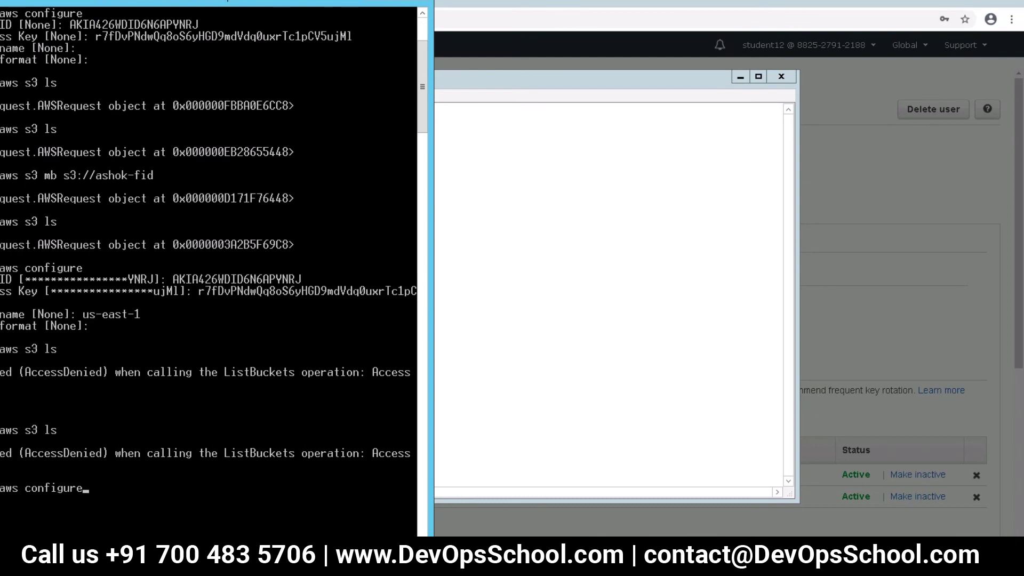
key("Return")
right_click(94, 439)
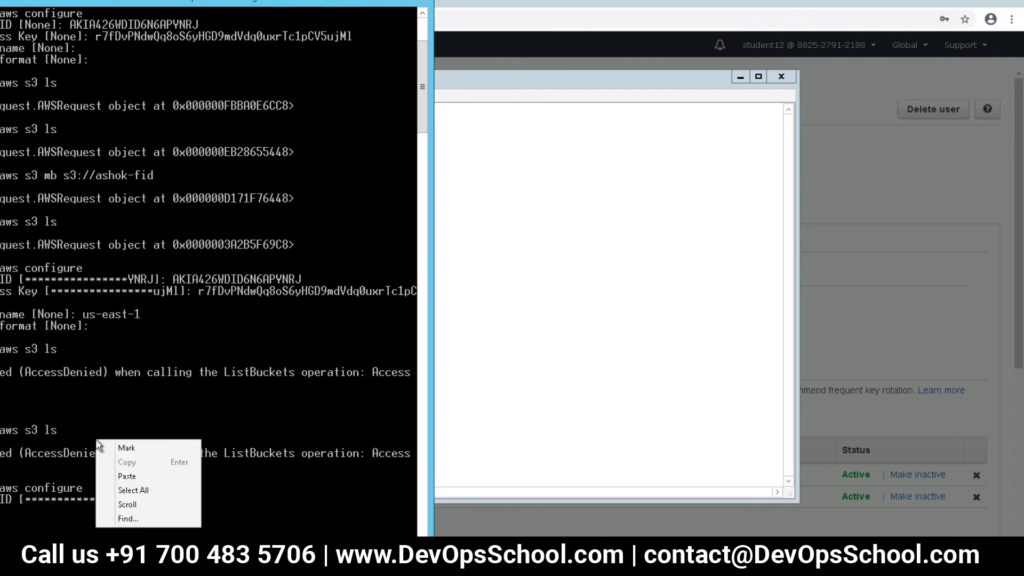
left_click(147, 479)
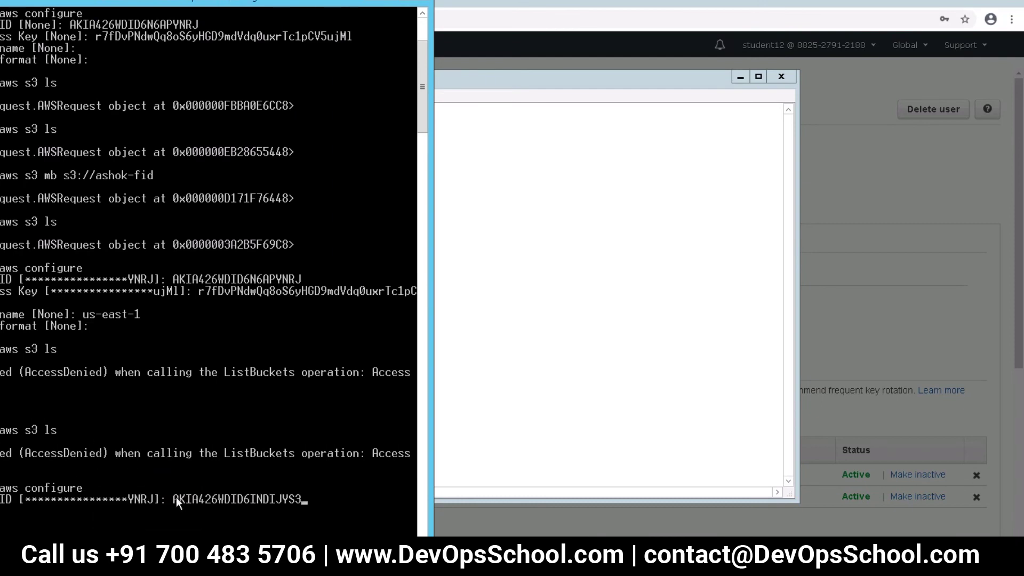
key("Return")
Copy the secret access key from the Notepad file and enter it as the AWS Secret Access Key in the Command Prompt
left_click(553, 395)
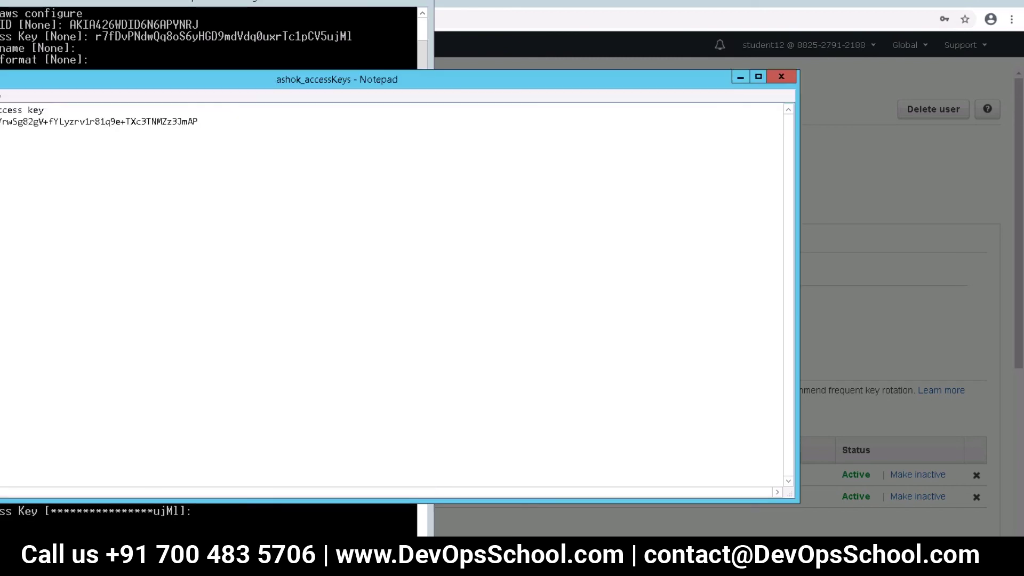
left_click_drag(199, 122, 0, 121)
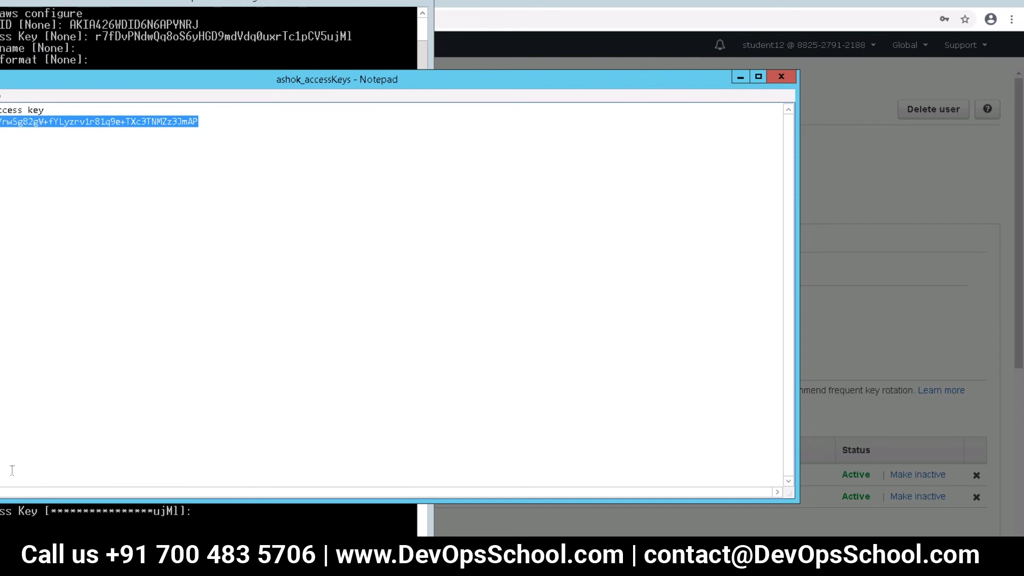
left_click(1, 513)
right_click(46, 438)
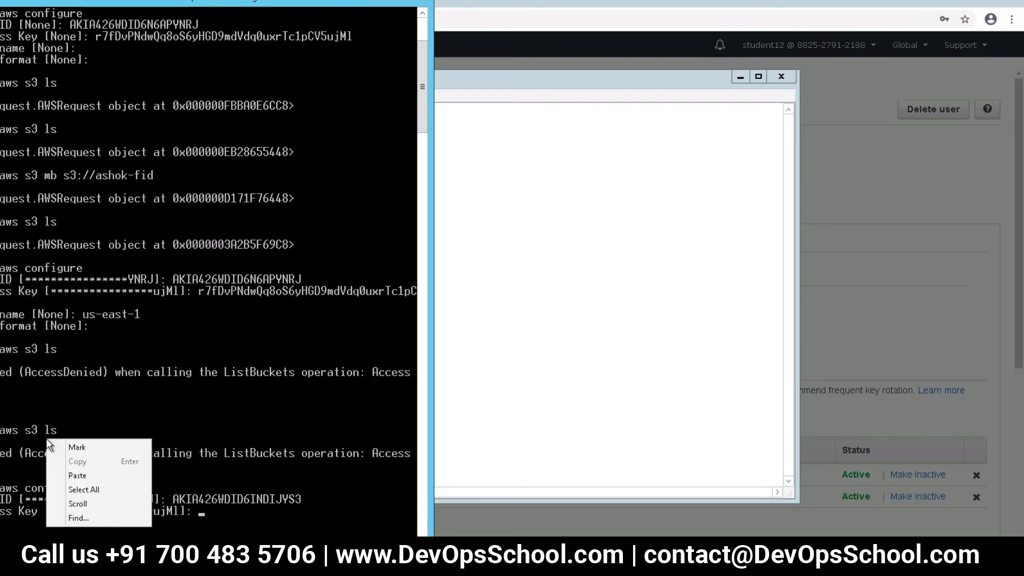
left_click(117, 477)
key("Return")
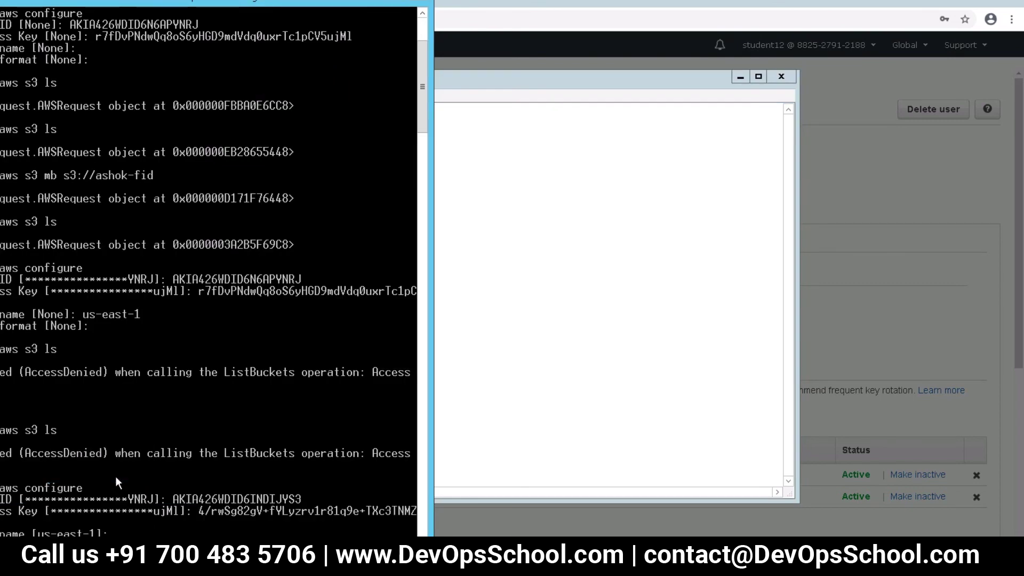
Set the default region to us-east-1, keep the output format unset, and run aws s3 ls
type("us-east-1")
scroll(293, 241, "down", 6)
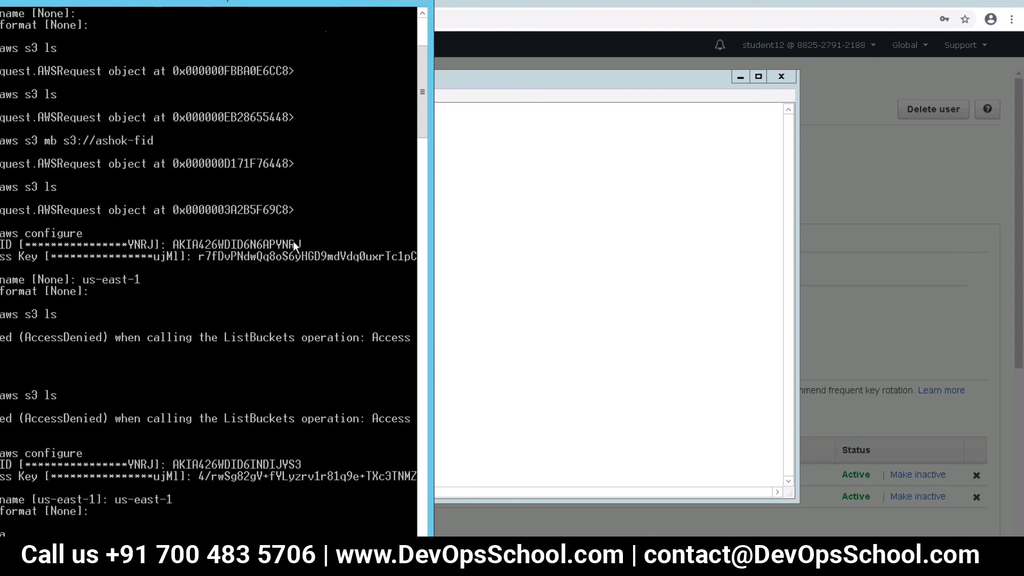
type("ws s3 ls")
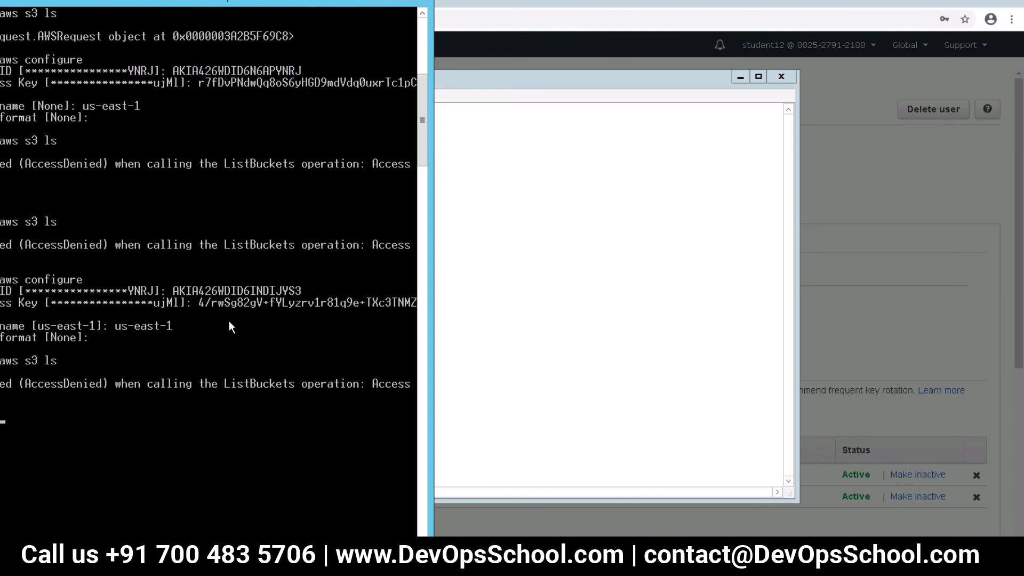
Minimize Notepad, close the access key dialog in the browser, and check the IAM user's group membership and attached permissions
left_click(735, 78)
left_click(740, 77)
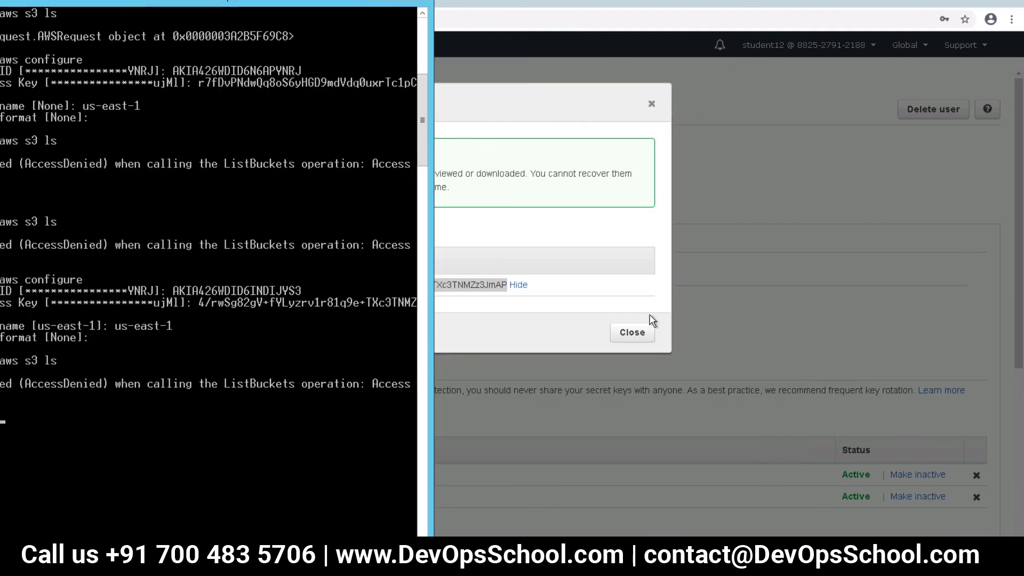
left_click(702, 326)
left_click(623, 333)
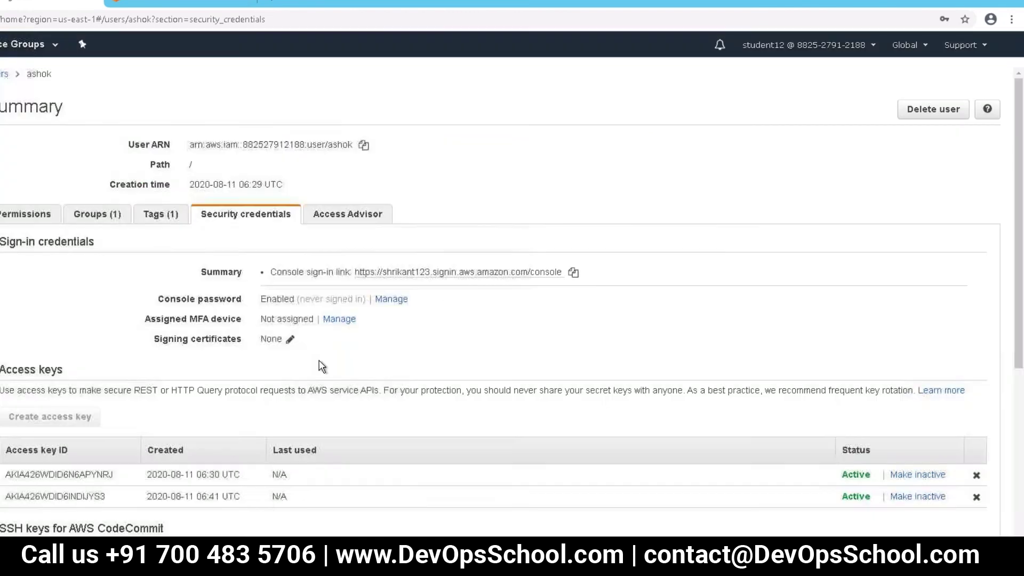
left_click(109, 219)
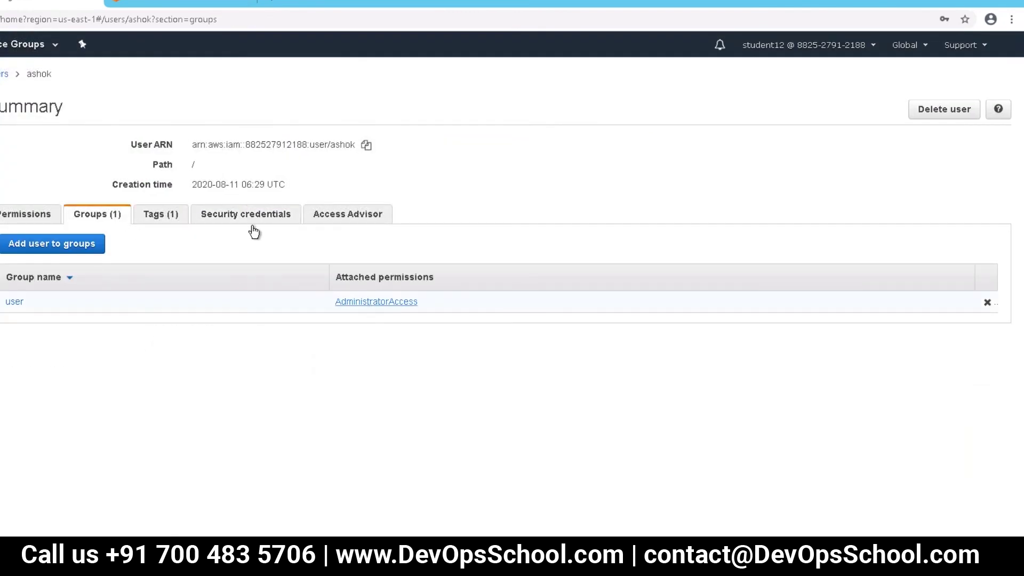
left_click(319, 220)
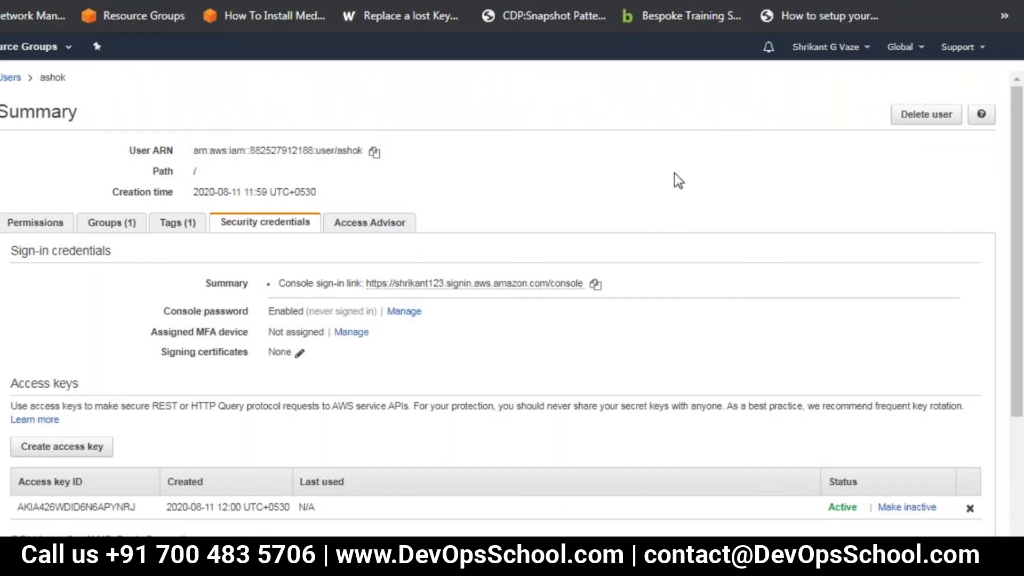
Check the user's groups in the account owner's console, search the IAM groups list for "user", and clear the search
left_click(122, 227)
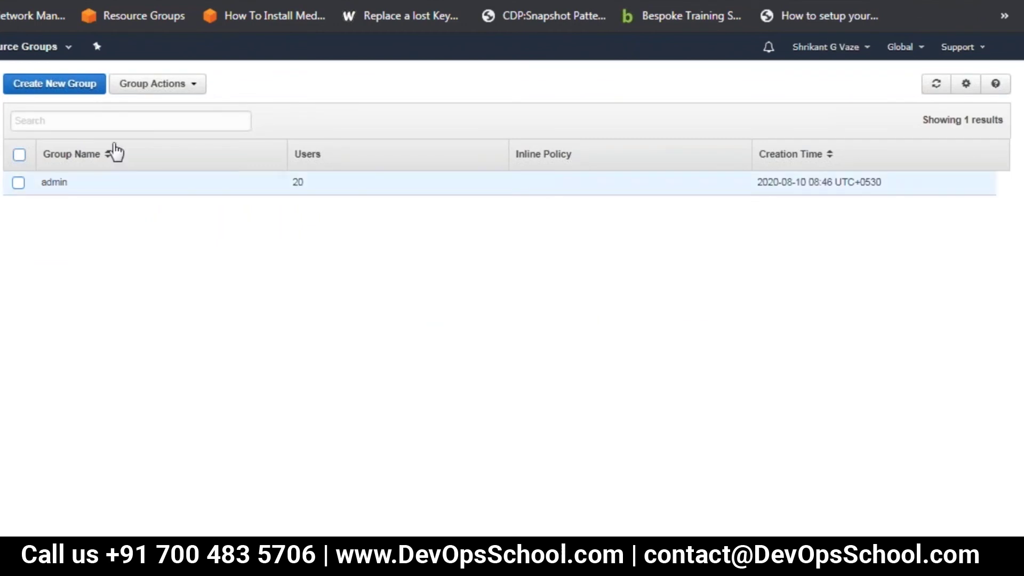
left_click(96, 122)
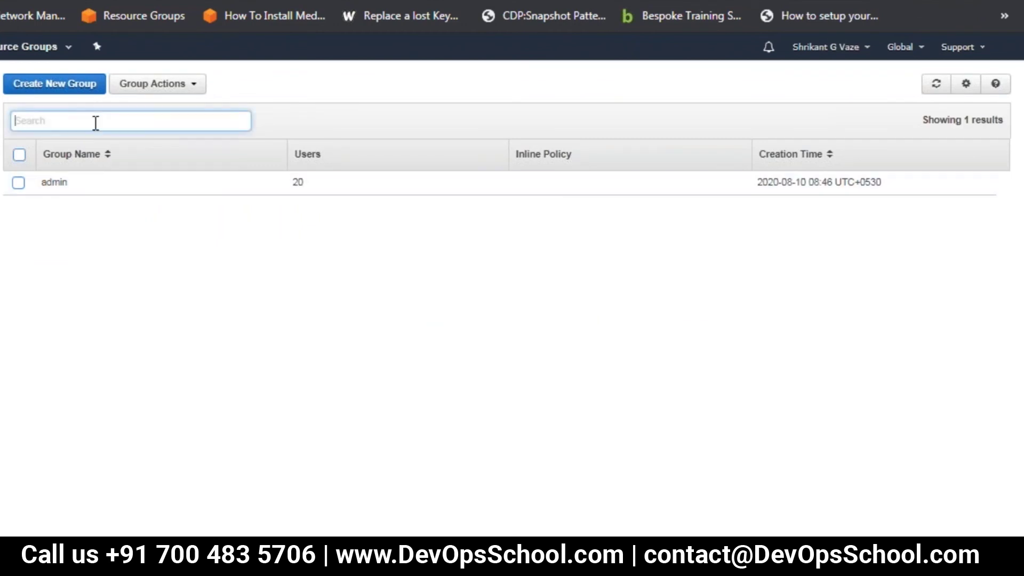
type("user")
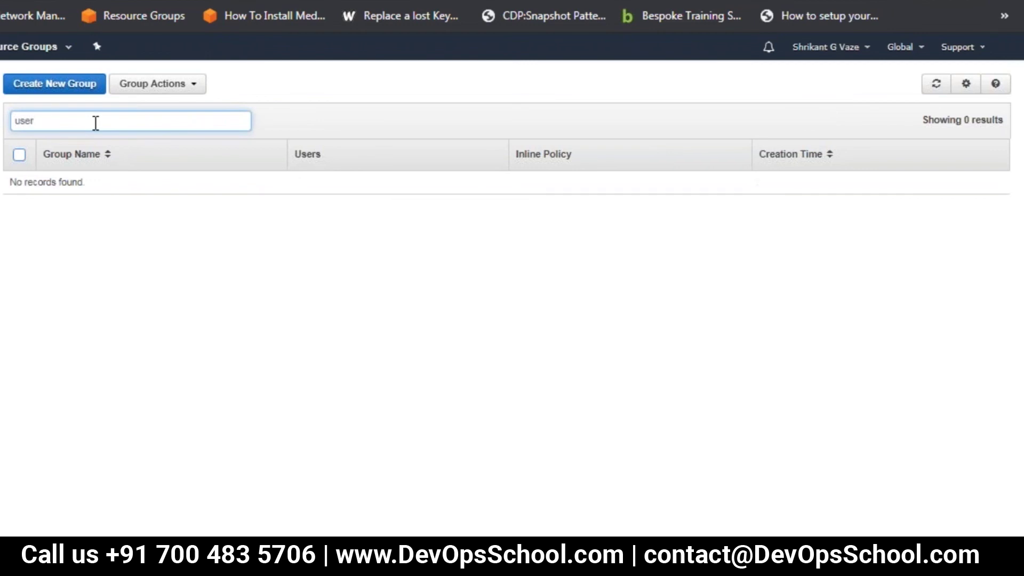
key("BackSpace")
key("BackSpace")
key("BackSpace")
key("BackSpace")
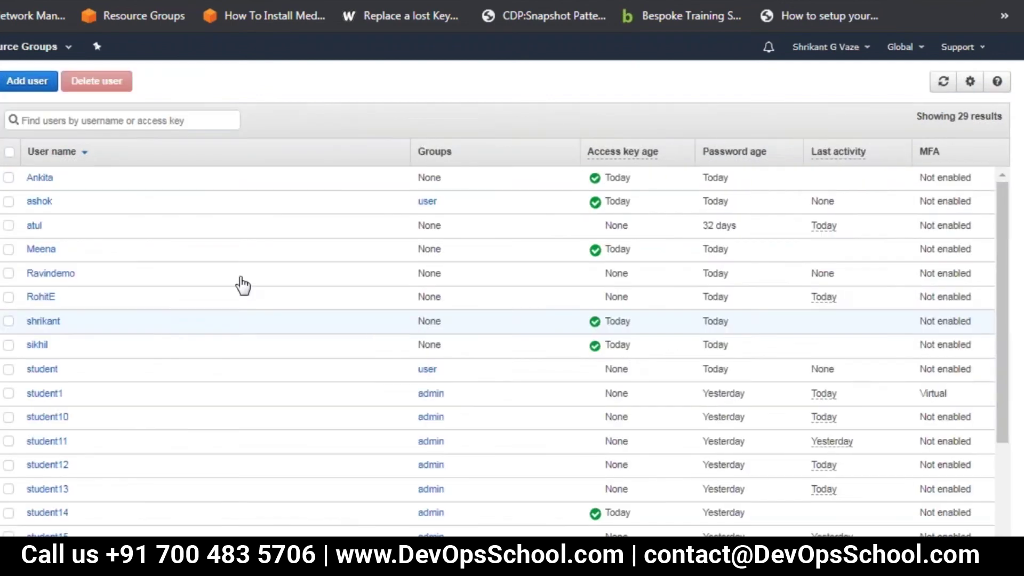
Open the student's user from the IAM users list, view its groups, and open the group named user
left_click(40, 202)
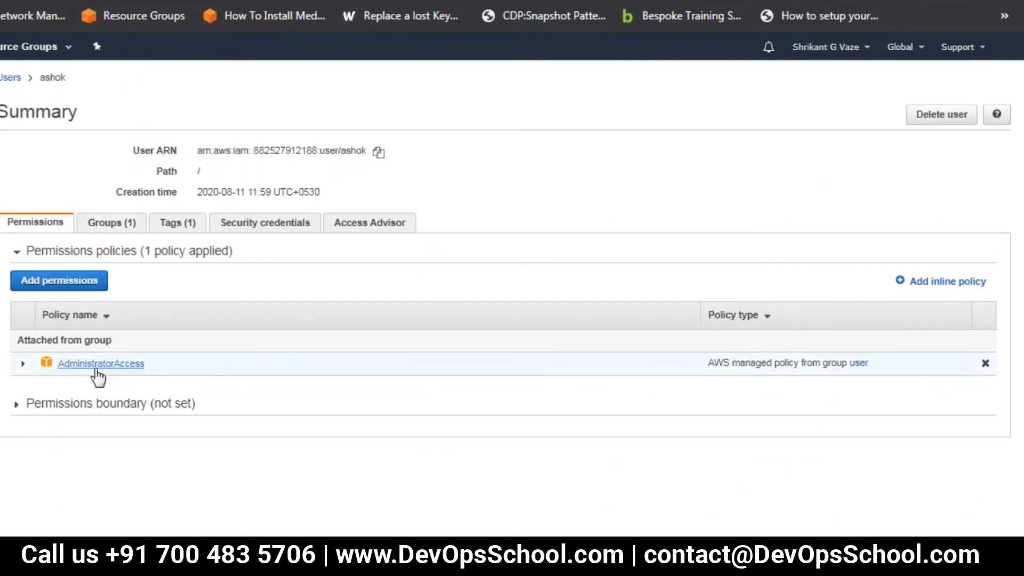
left_click(105, 227)
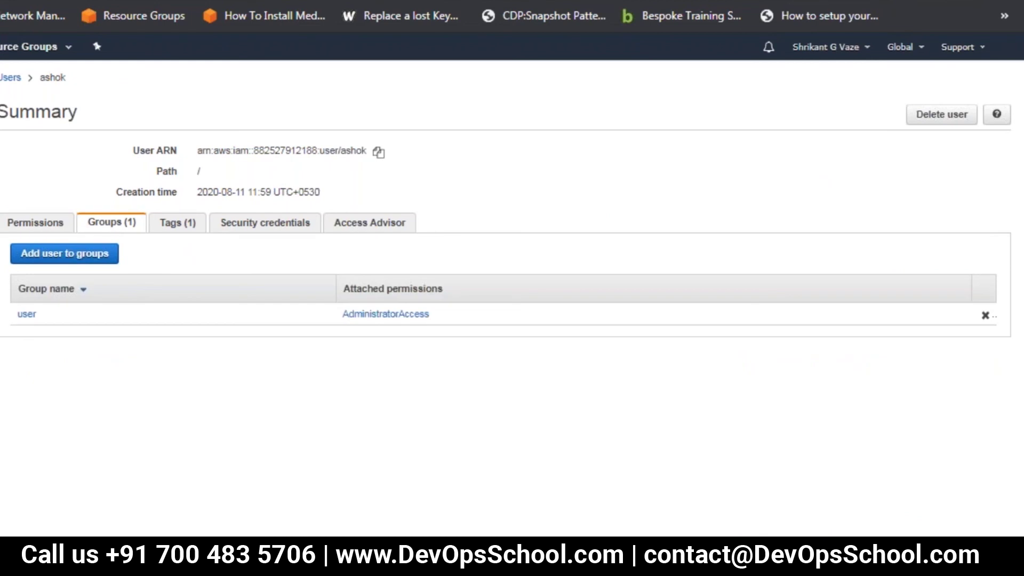
left_click(27, 316)
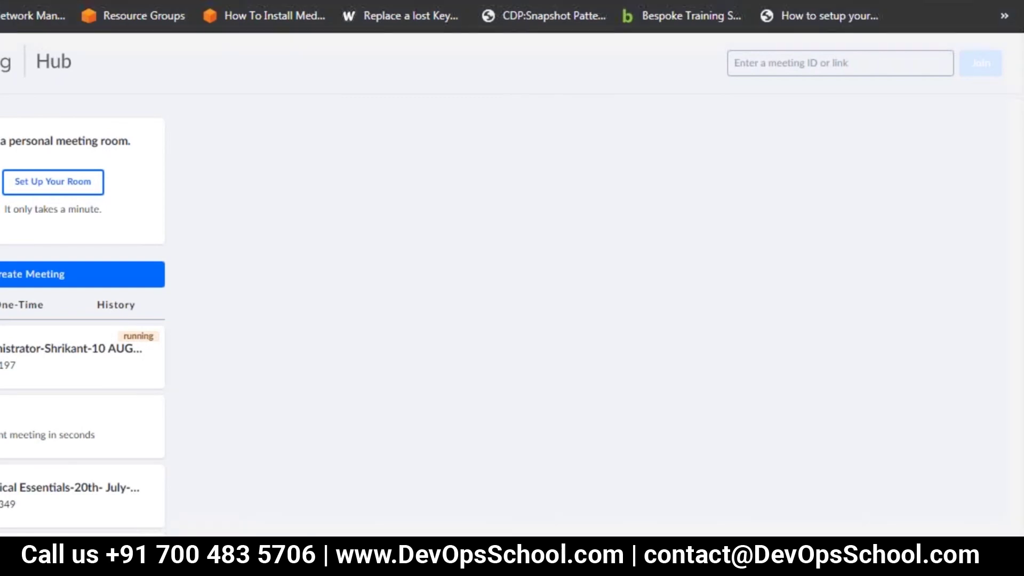
Switch to the Command Prompt and try to list the EC2 instances with aws ec2 describe-instaces
key("alt+Tab")
type("aws")
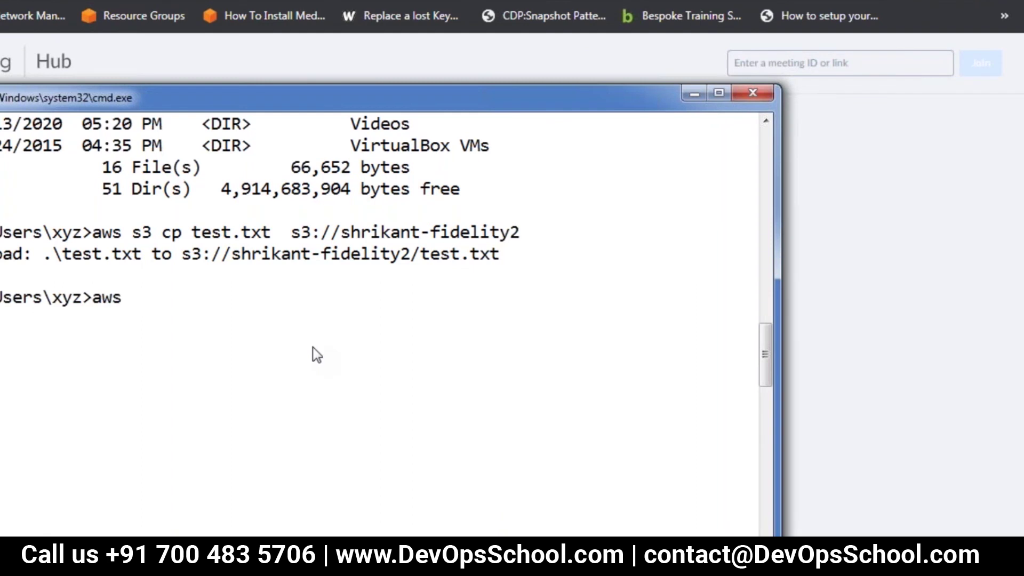
type(" ec2 desc")
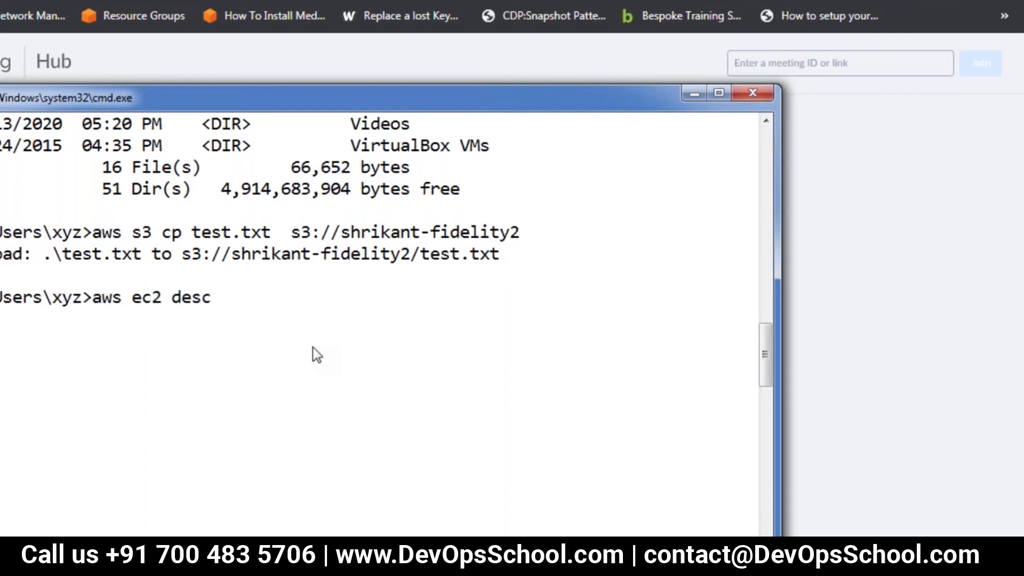
type("ribe-instn")
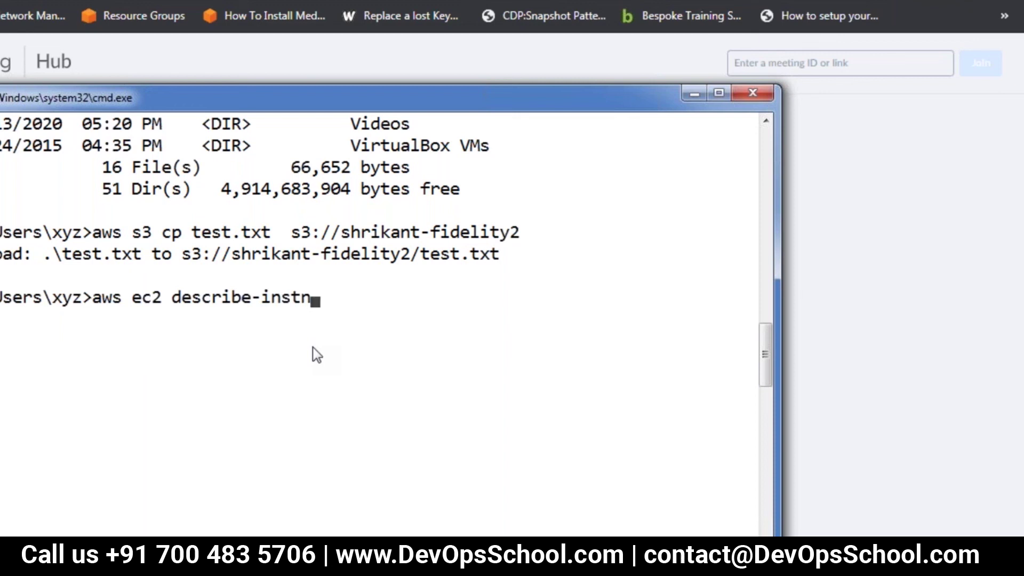
key("BackSpace")
type("aces")
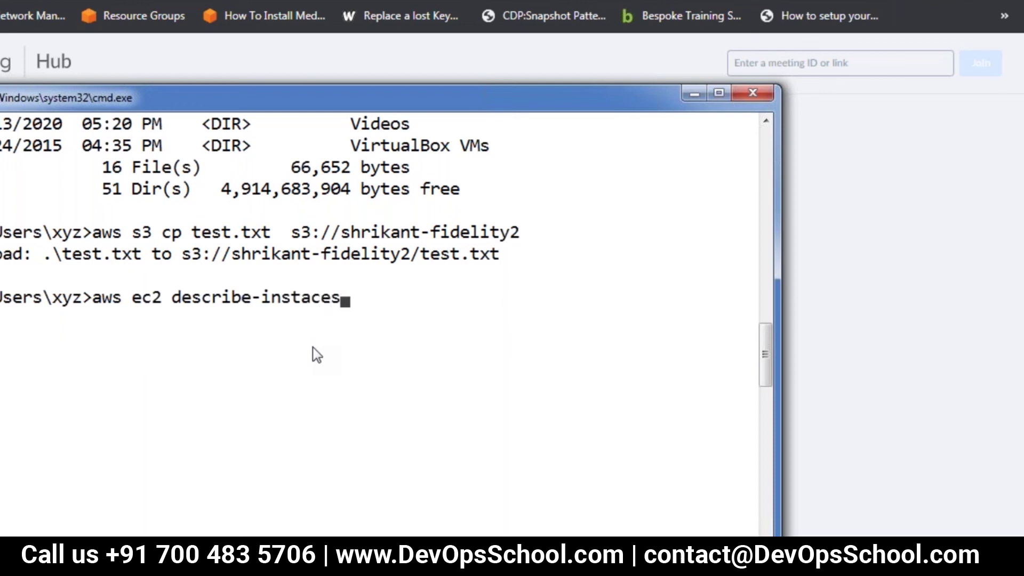
key("Return")
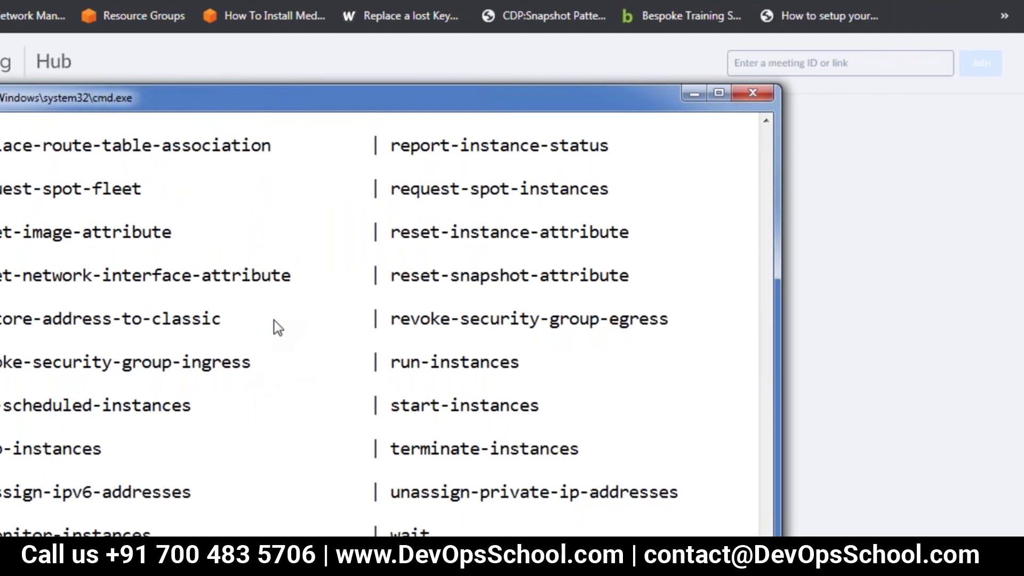
Reposition the Command Prompt window, run aws ec2 describe-instances, and look through the returned instance details
left_click(903, 179)
left_click_drag(365, 97, 346, 23)
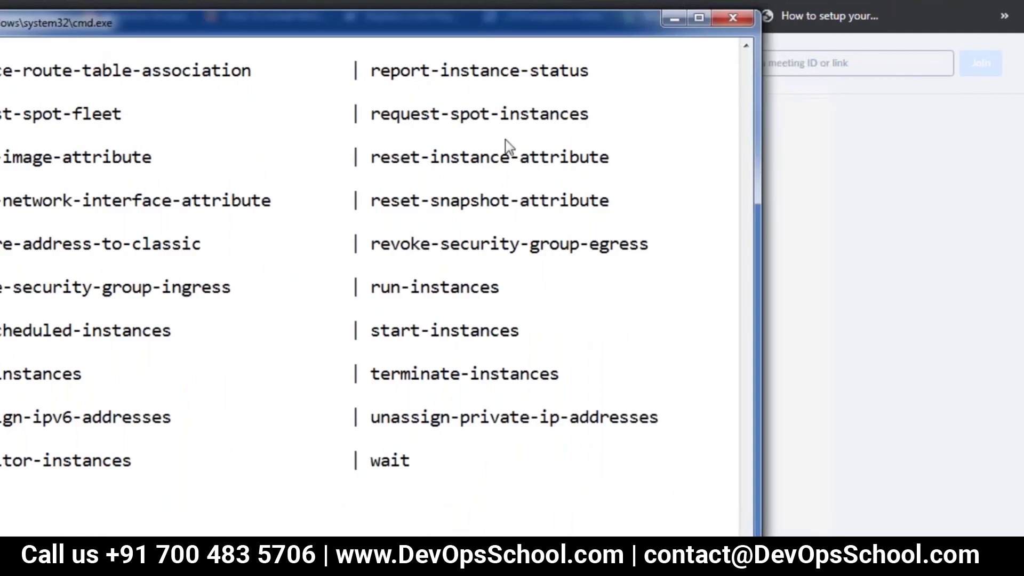
left_click_drag(475, 18, 285, 2)
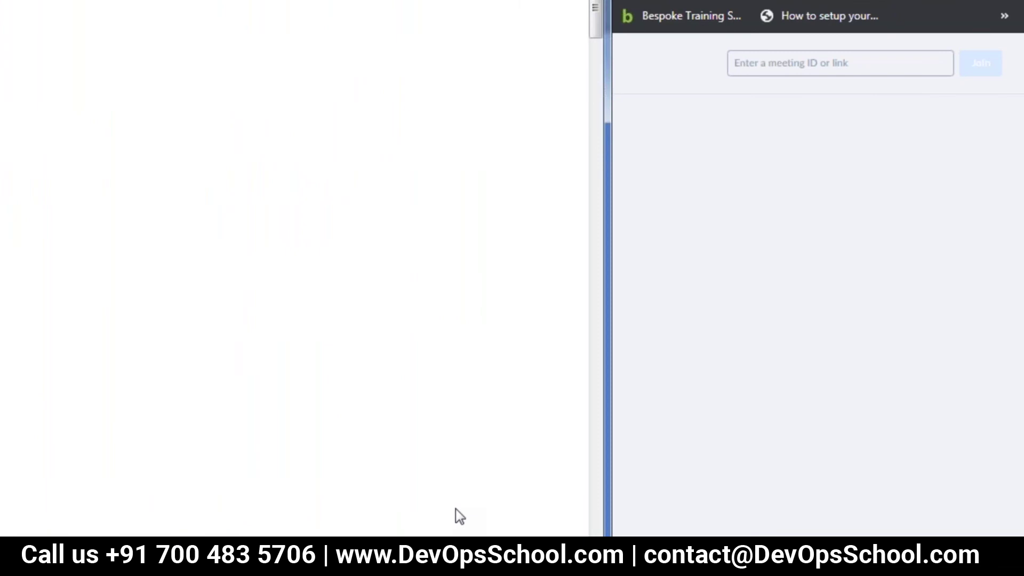
type("describe")
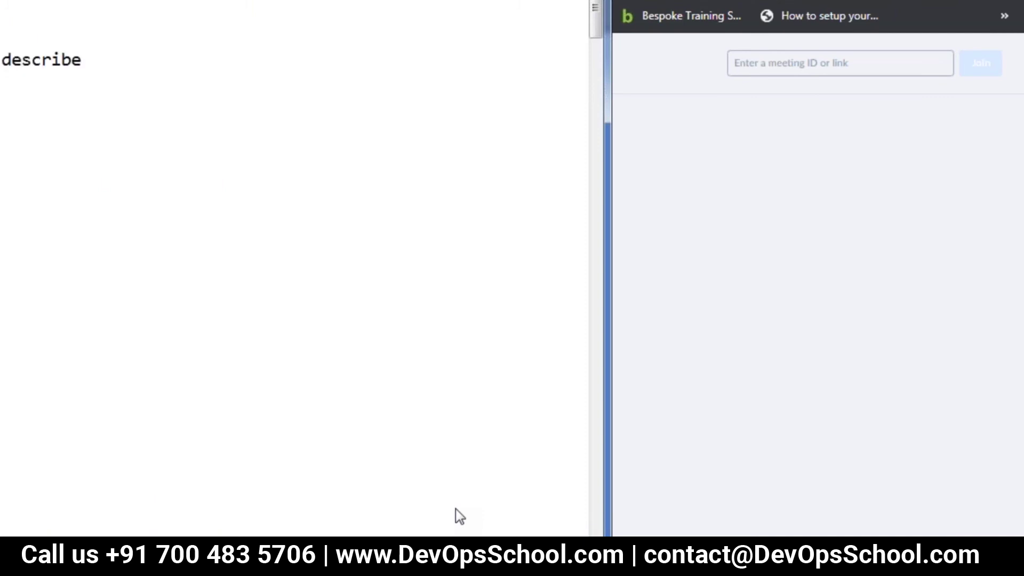
type("-instancw")
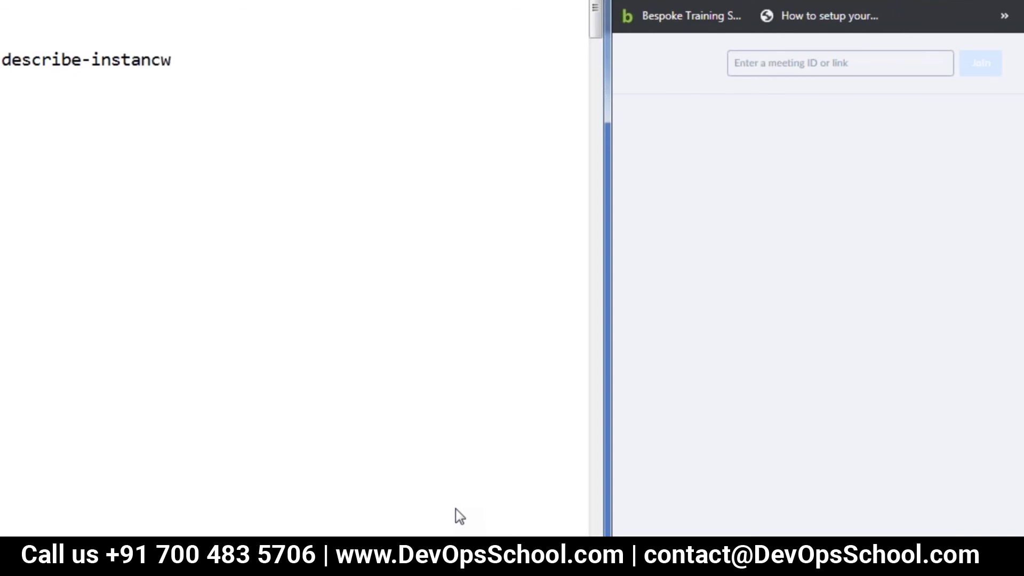
key("BackSpace")
type("es")
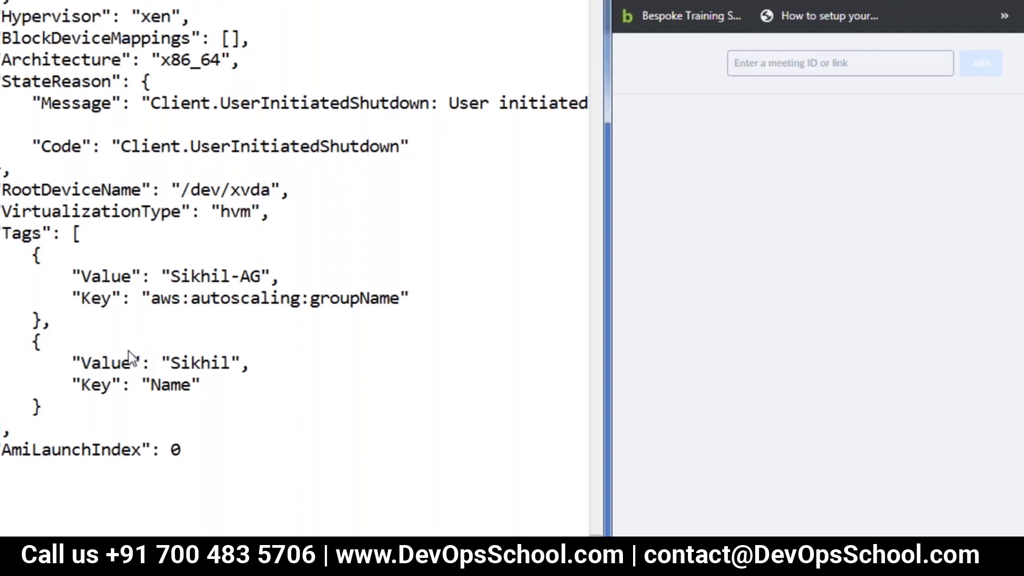
scroll(130, 357, "down", 1)
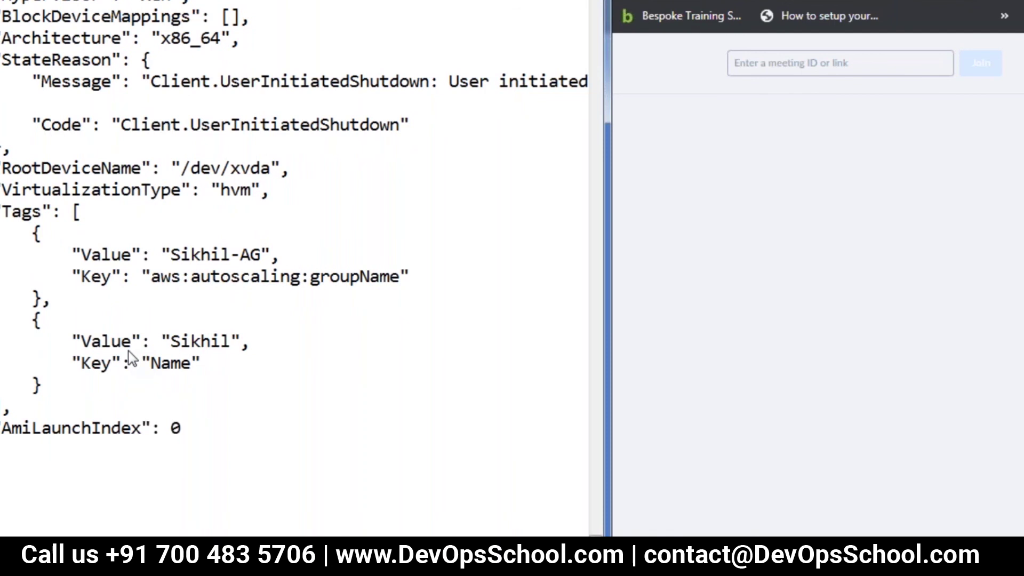
scroll(129, 351, "down", 15)
scroll(293, 267, "down", 15)
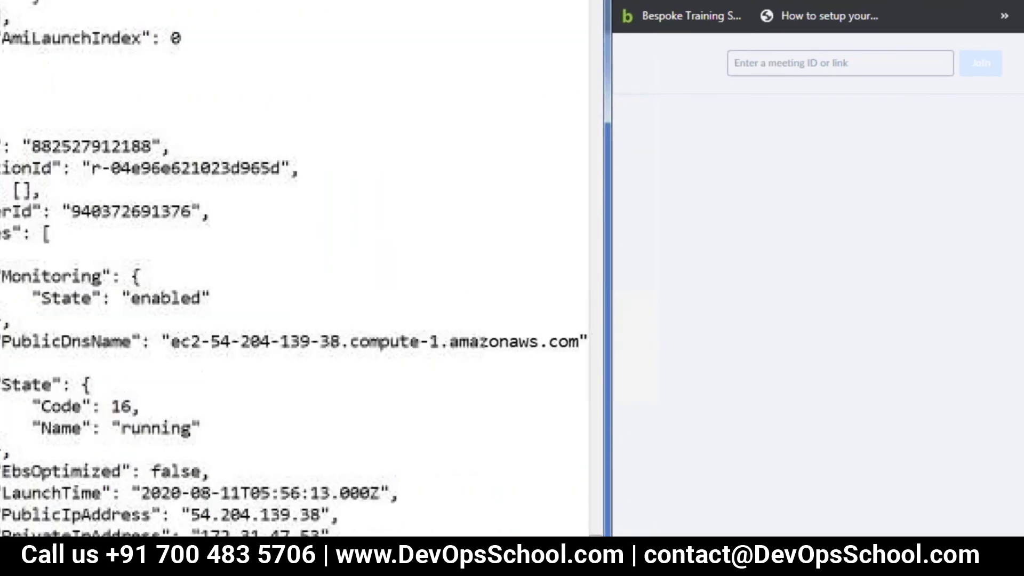
scroll(294, 266, "down", 15)
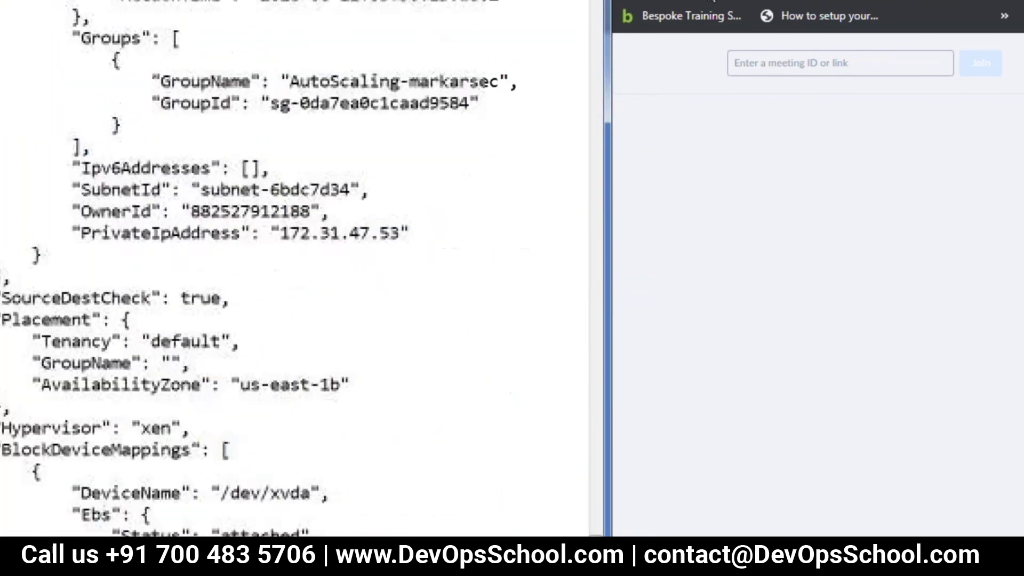
scroll(294, 266, "down", 15)
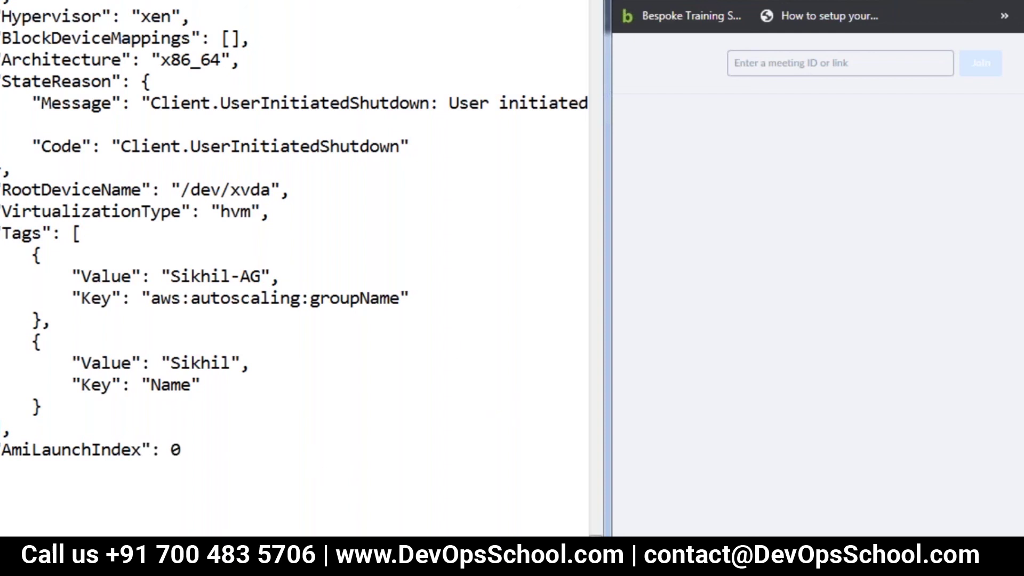
Find and open the Word document containing the EC2 volume snapshot backup script
key("super")
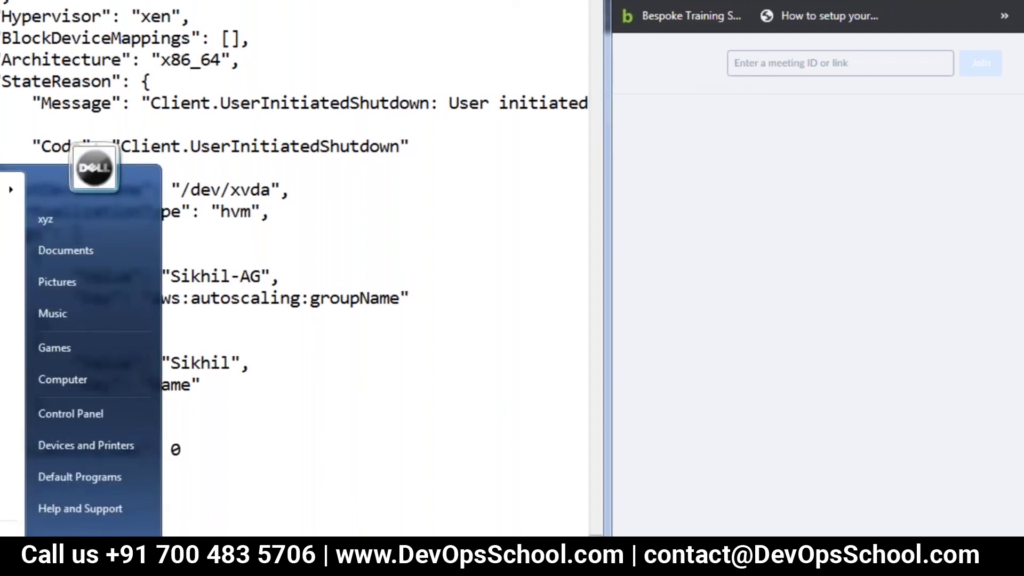
type("cmd")
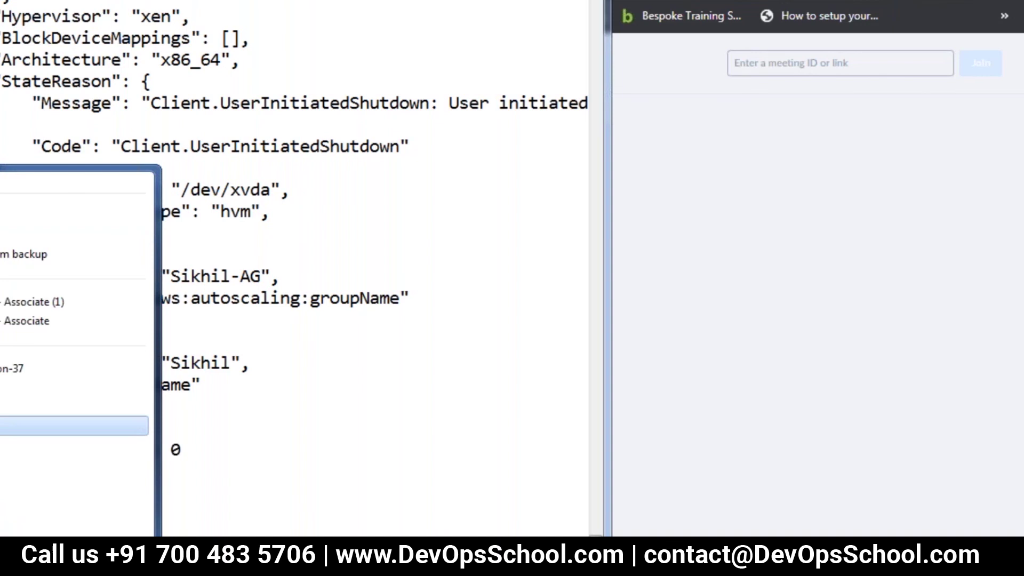
left_click(69, 425)
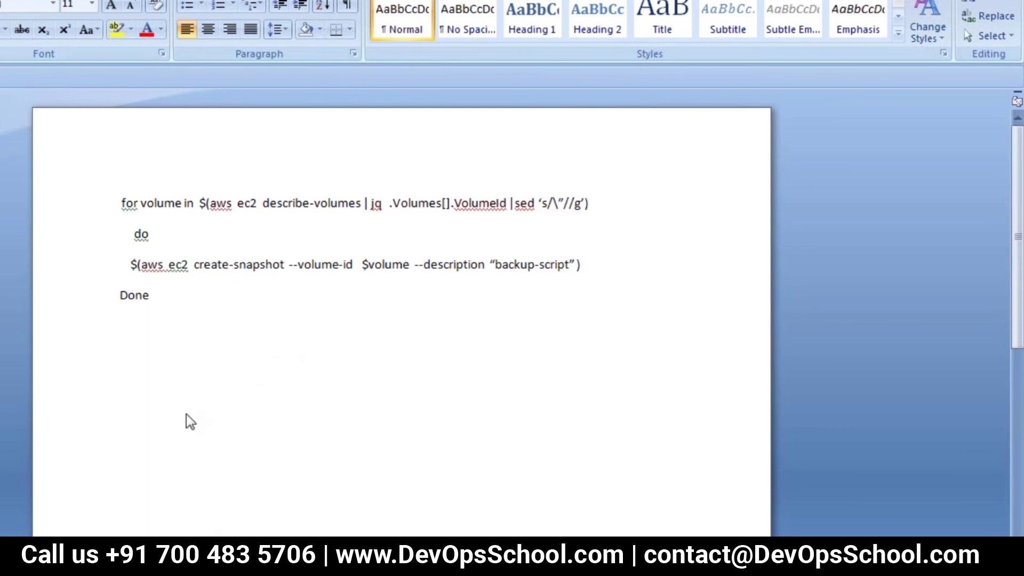
Switch to the browser and bring up the AWS console page
key("super")
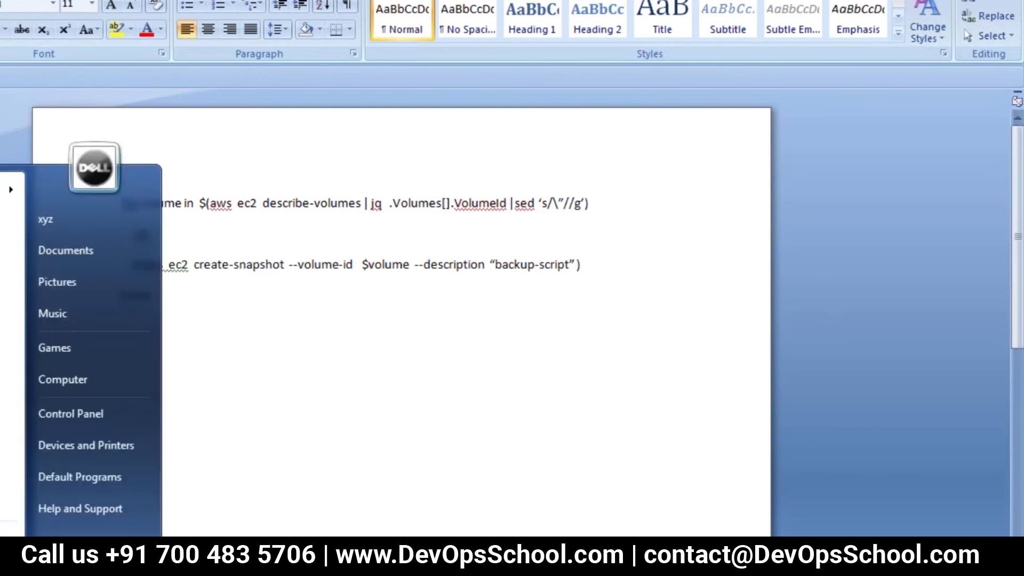
key("Escape")
key("alt+Tab")
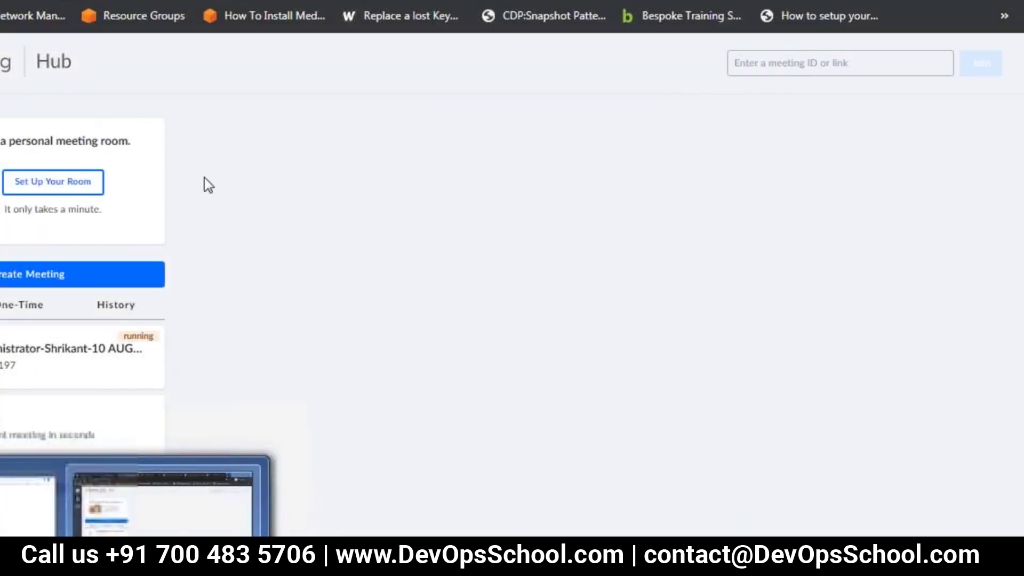
key("ctrl+Tab")
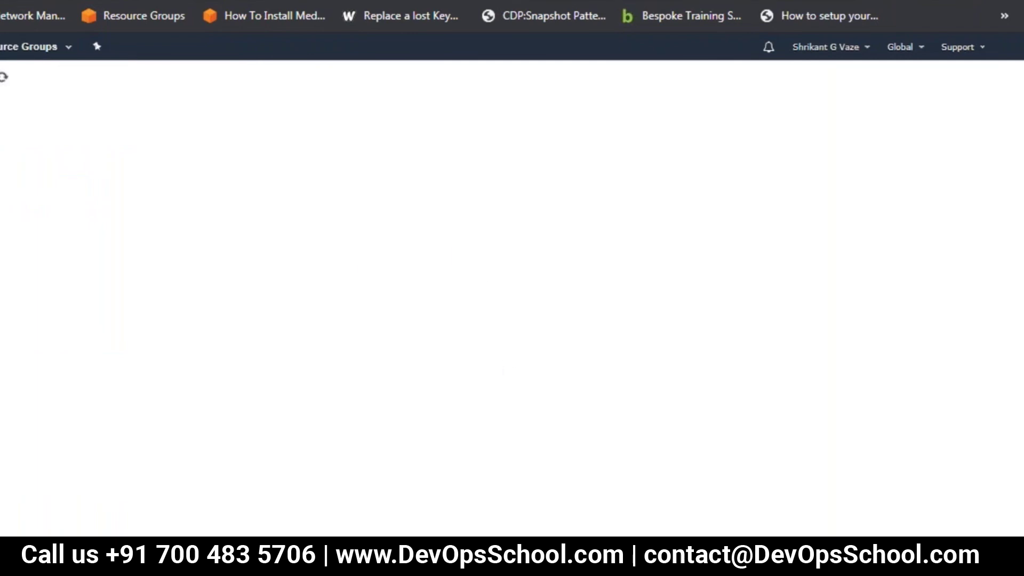
Return to the Word document and highlight the entire volume snapshot script from "for volume in" through "Done"
mouse_move(205, 563)
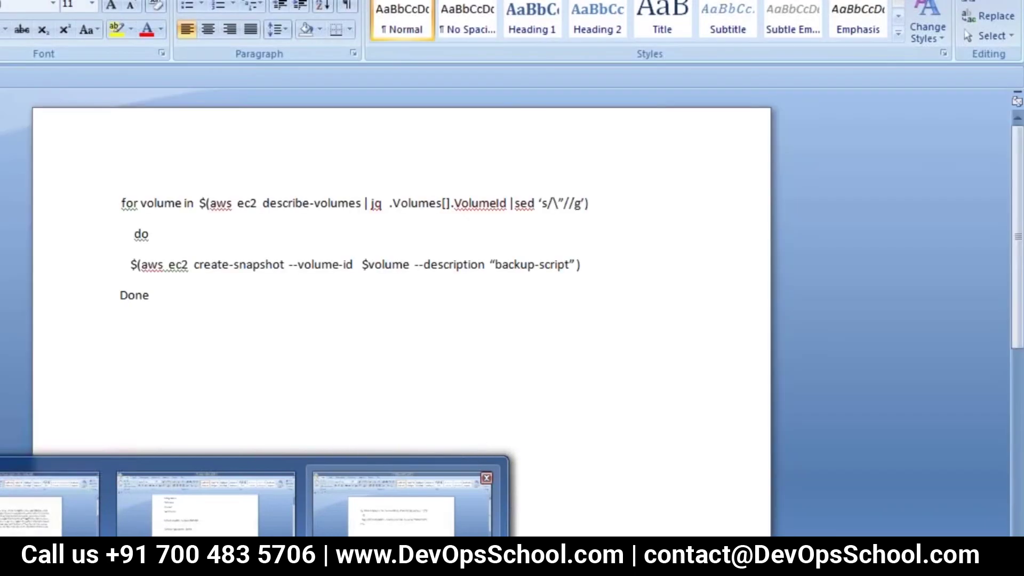
mouse_move(401, 504)
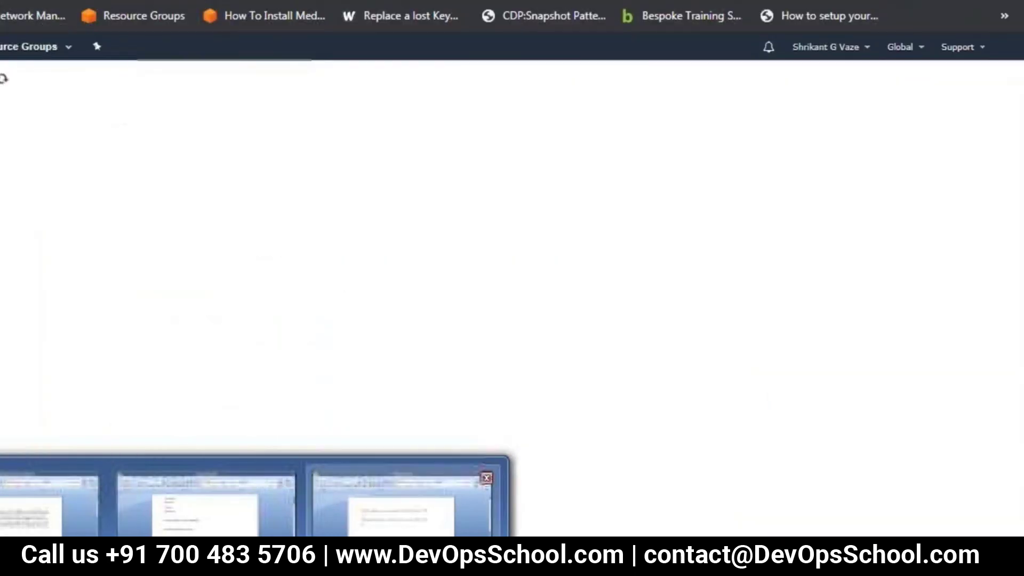
left_click(401, 503)
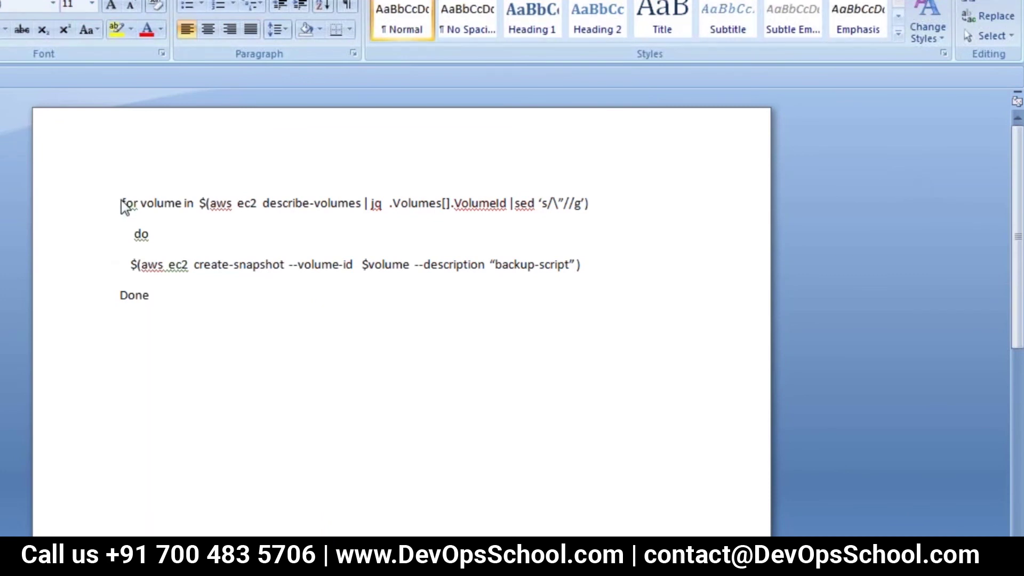
left_click_drag(116, 201, 600, 237)
left_click_drag(605, 274, 603, 306)
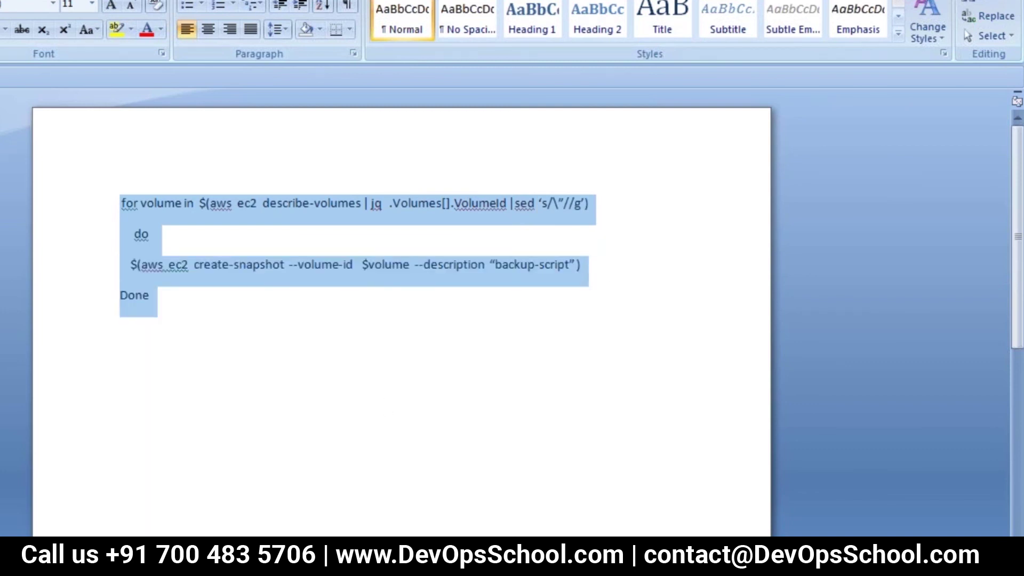
left_click(902, 177)
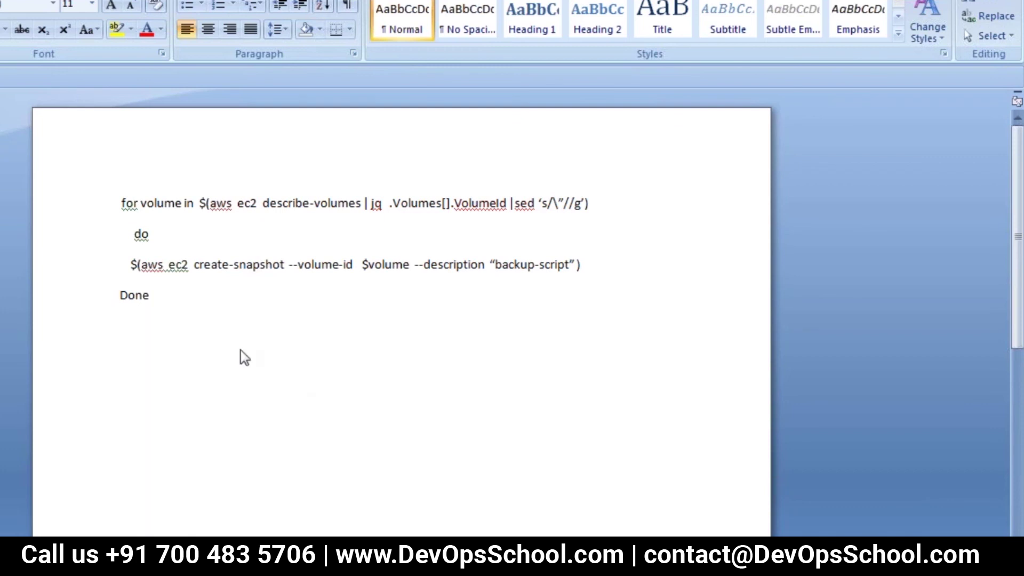
key("ctrl+a")
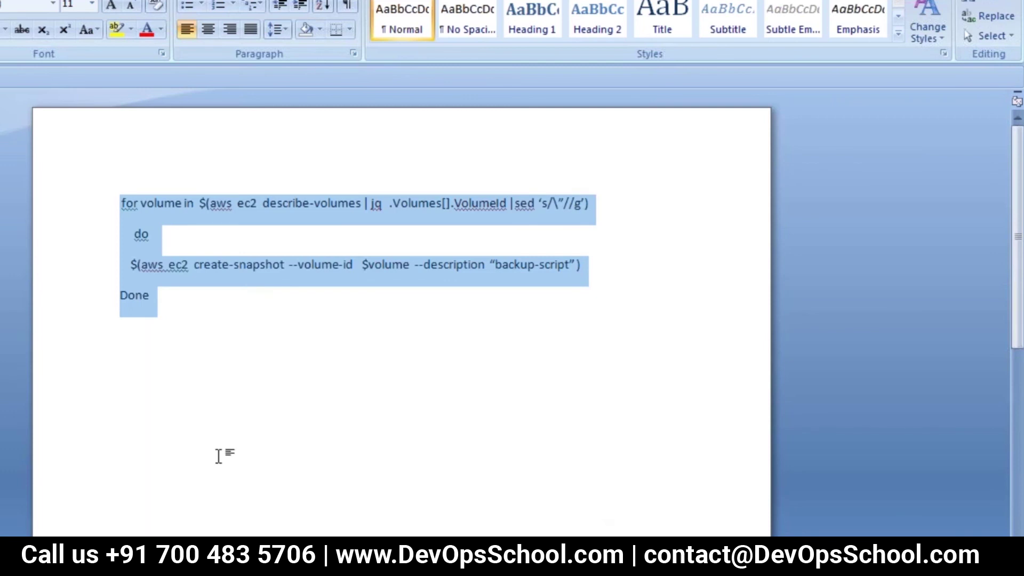
Switch to the AWS console and open the IAM Roles page
key("super")
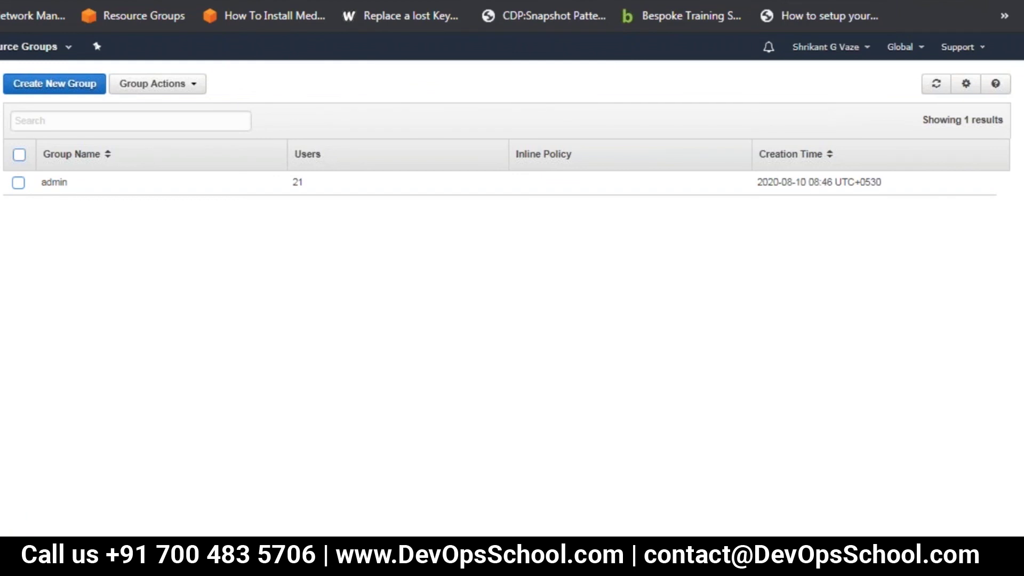
left_click(3, 278)
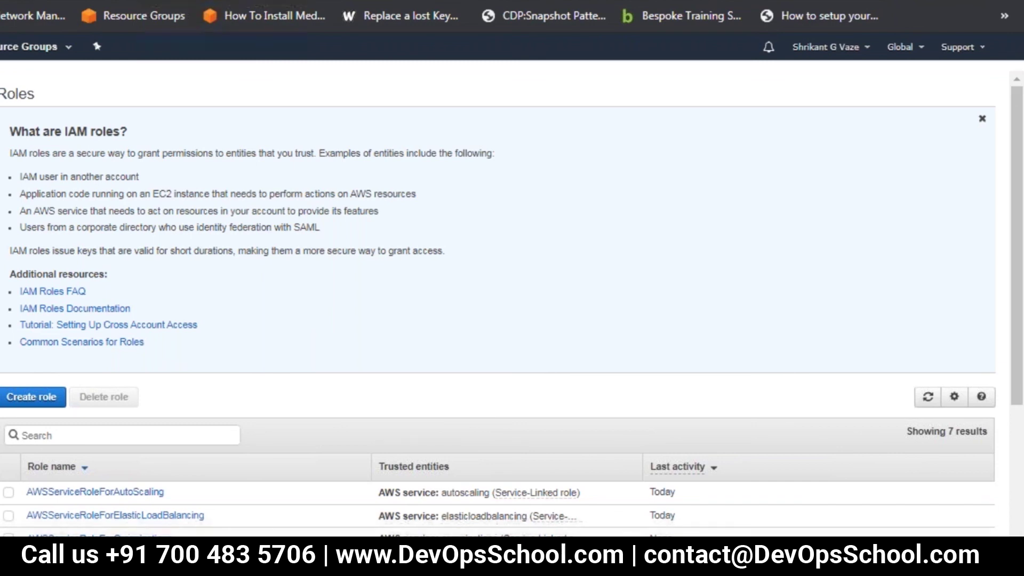
Switch to Paint and start a blank picture, discarding the unsaved Google Authenticator and Barcode Reader sketch
key("super")
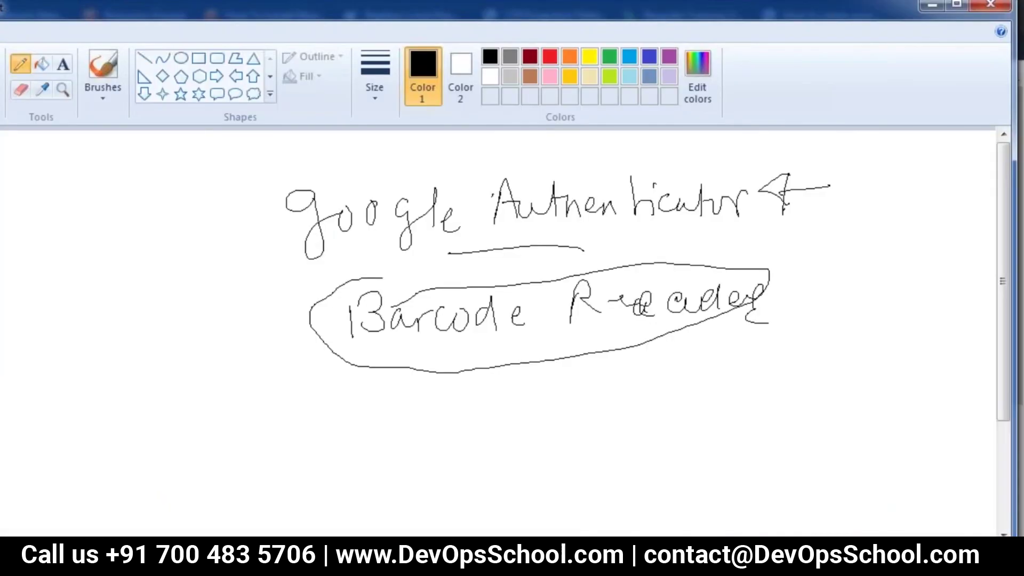
key("alt+f")
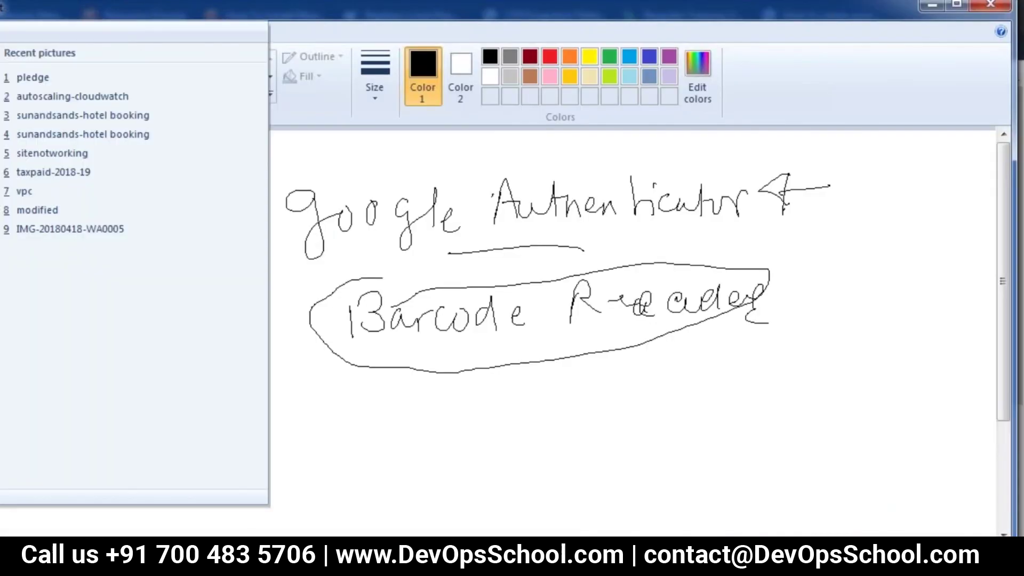
key("x")
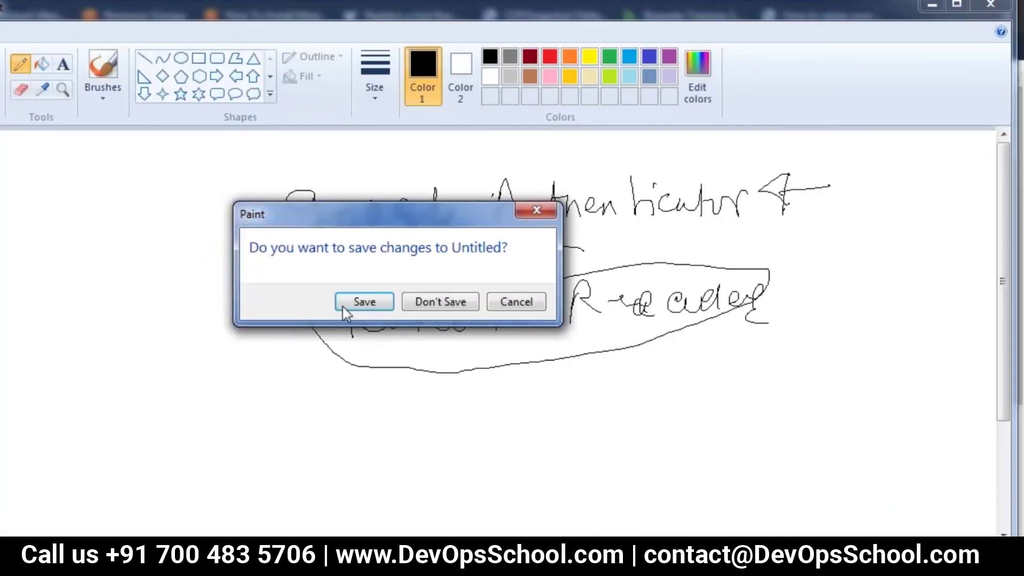
left_click(450, 302)
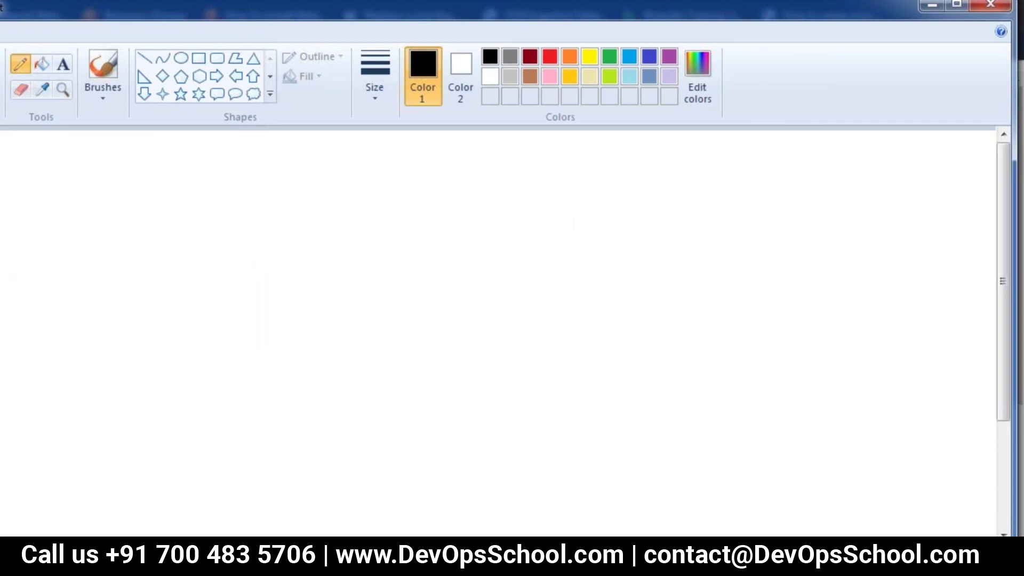
Sketch a small upright rectangle near the canvas's upper edge and handwrite the label S3 above it
left_click_drag(263, 179, 261, 191)
left_click_drag(289, 221, 288, 225)
left_click_drag(264, 186, 256, 285)
mouse_move(269, 180)
left_mouse_down()
mouse_move(343, 196)
mouse_move(266, 287)
left_mouse_up()
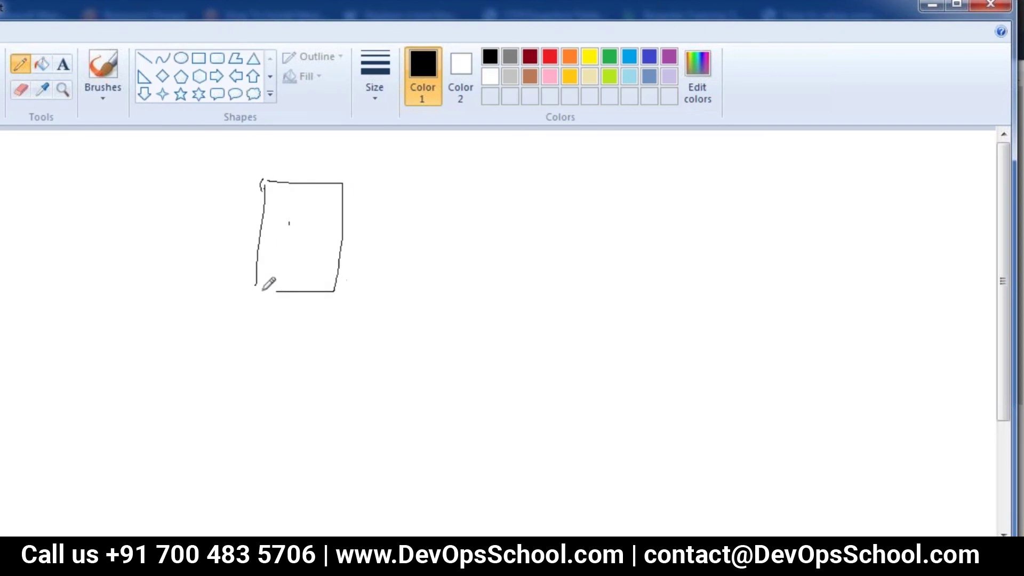
mouse_move(295, 150)
left_mouse_down()
mouse_move(323, 170)
mouse_move(305, 194)
left_mouse_up()
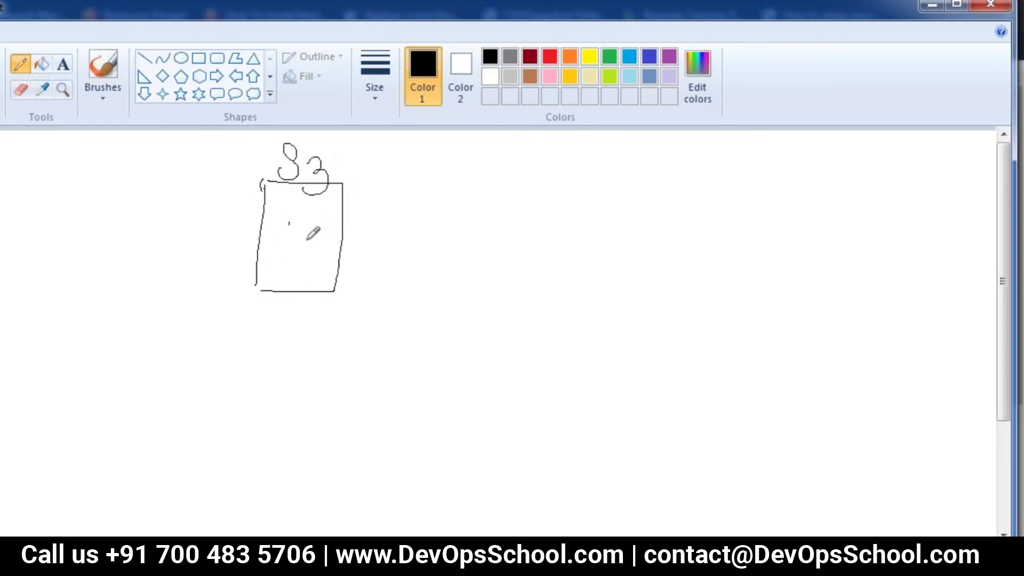
Draw a pair of curly braces beside the S3 box and handwrite "lambda function" next to them
left_click_drag(463, 182, 447, 240)
mouse_move(523, 250)
left_mouse_down()
mouse_move(531, 274)
mouse_move(501, 324)
left_mouse_up()
mouse_move(565, 185)
left_mouse_down()
mouse_move(564, 226)
mouse_move(647, 216)
left_mouse_up()
mouse_move(648, 177)
left_mouse_down()
mouse_move(648, 219)
mouse_move(713, 225)
left_mouse_up()
left_click_drag(616, 245, 596, 294)
left_click_drag(594, 276, 623, 273)
mouse_move(618, 272)
left_mouse_down()
mouse_move(639, 289)
mouse_move(678, 291)
left_mouse_up()
mouse_move(693, 251)
left_mouse_down()
mouse_move(693, 291)
mouse_move(705, 261)
mouse_move(715, 289)
mouse_move(727, 273)
left_mouse_up()
left_click_drag(738, 288, 759, 290)
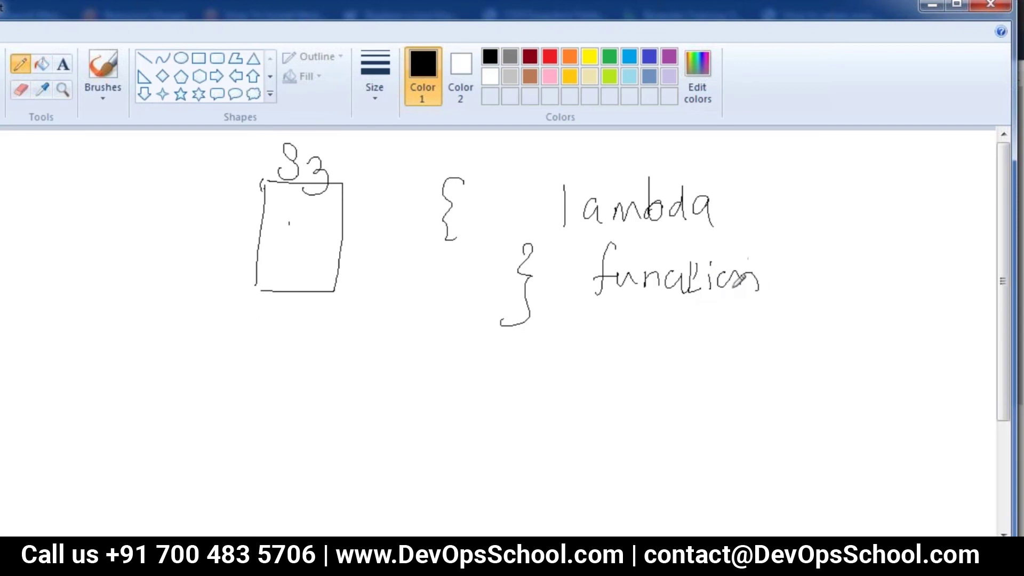
left_click_drag(679, 267, 724, 264)
Draw an arrow into the S3 box, write "event" with an arrow to the opening brace, and circle the box
mouse_move(1, 310)
left_mouse_down()
mouse_move(267, 271)
mouse_move(271, 281)
left_mouse_up()
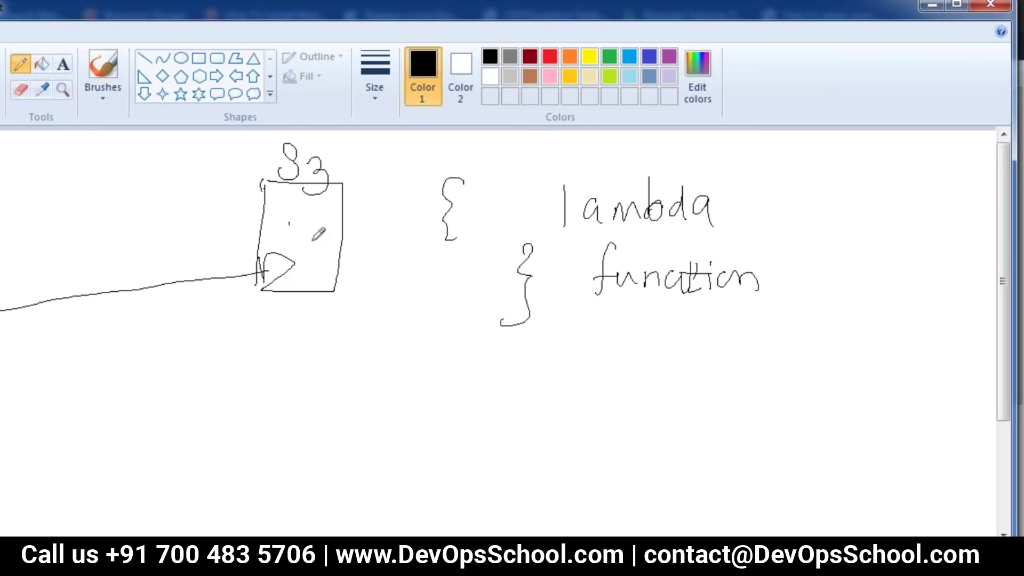
mouse_move(297, 230)
left_mouse_down()
mouse_move(373, 214)
mouse_move(432, 216)
mouse_move(408, 254)
left_mouse_up()
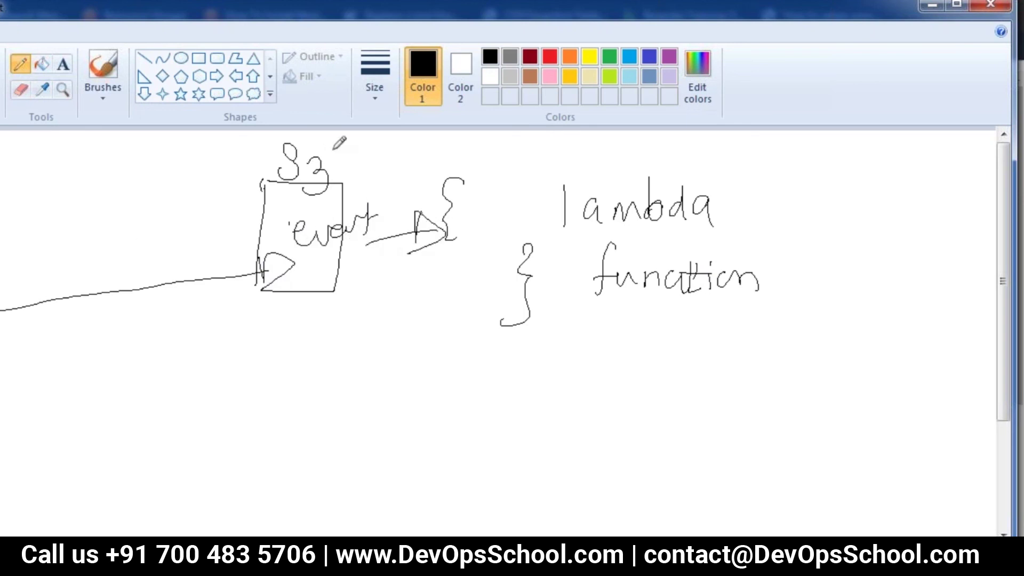
mouse_move(321, 143)
left_mouse_down()
mouse_move(212, 175)
mouse_move(341, 294)
mouse_move(316, 135)
left_mouse_up()
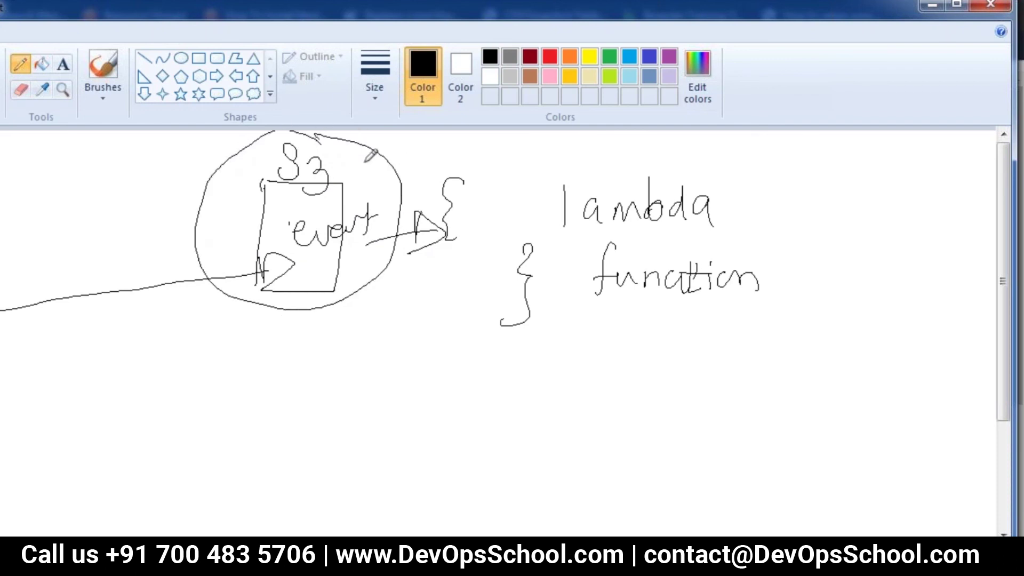
Circle the lambda function with an arrow pointing back at S3, and write an underlined "Role" beside it
mouse_move(546, 182)
left_mouse_down()
mouse_move(442, 301)
mouse_move(735, 348)
mouse_move(680, 159)
mouse_move(503, 160)
left_mouse_up()
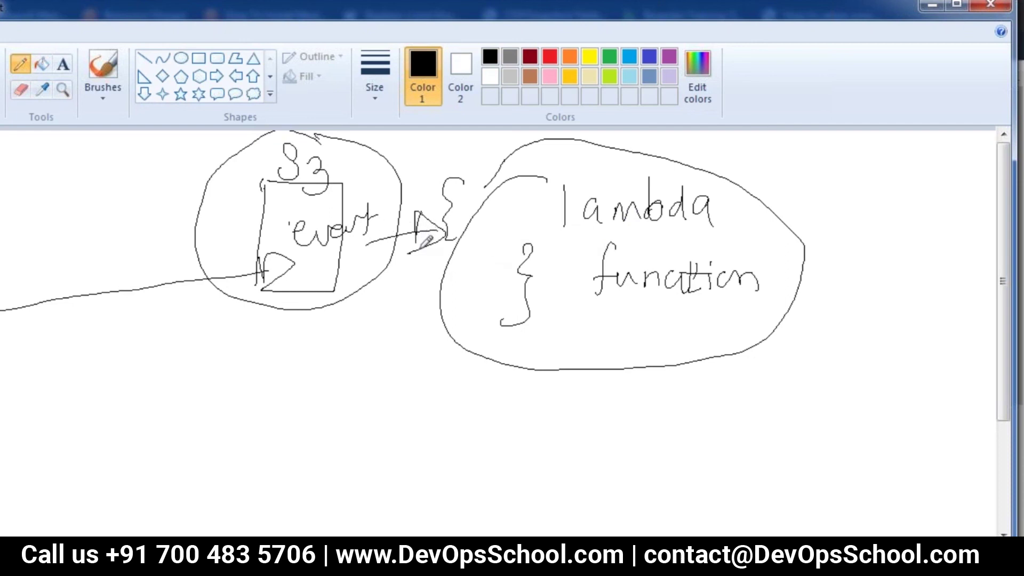
mouse_move(430, 149)
left_mouse_down()
mouse_move(373, 176)
mouse_move(386, 160)
left_mouse_up()
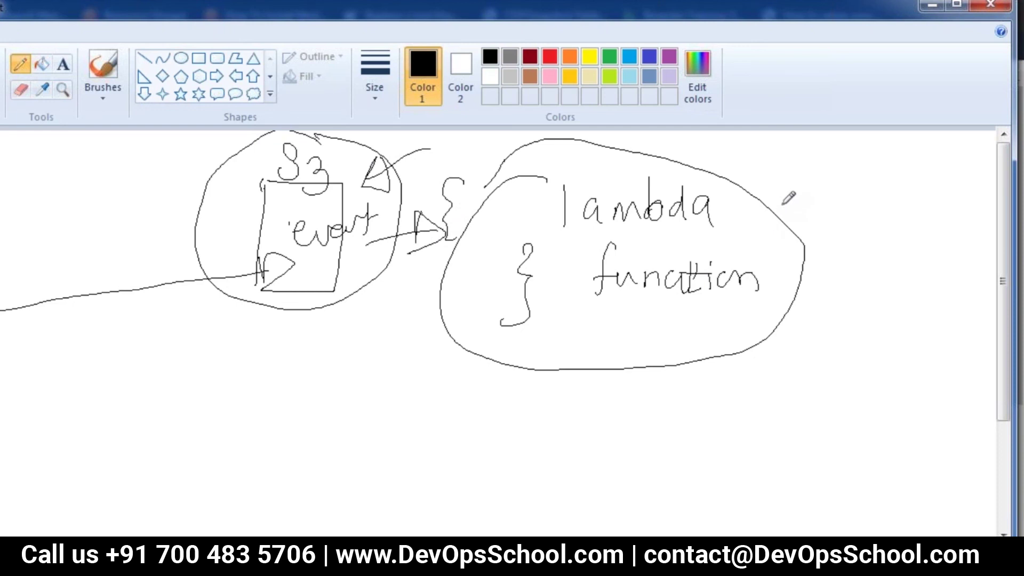
mouse_move(798, 181)
left_mouse_down()
mouse_move(794, 206)
mouse_move(840, 198)
mouse_move(908, 215)
left_mouse_up()
left_click_drag(808, 242, 912, 247)
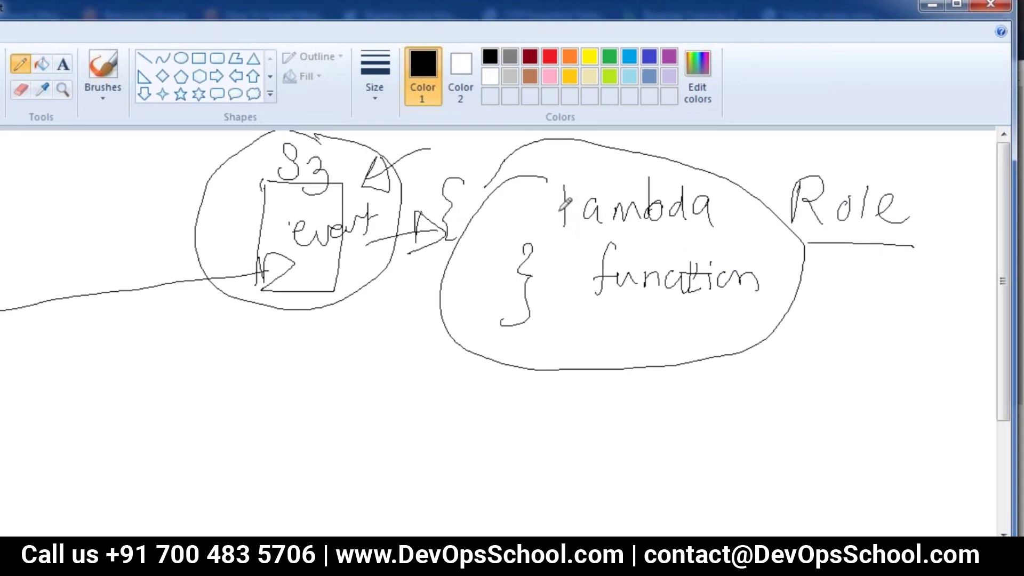
Add an inner circle around the lambda function and a circled S3 with an arrow up to Role, and retrace the opening brace
mouse_move(615, 158)
left_mouse_down()
mouse_move(582, 157)
mouse_move(680, 317)
mouse_move(633, 180)
left_mouse_up()
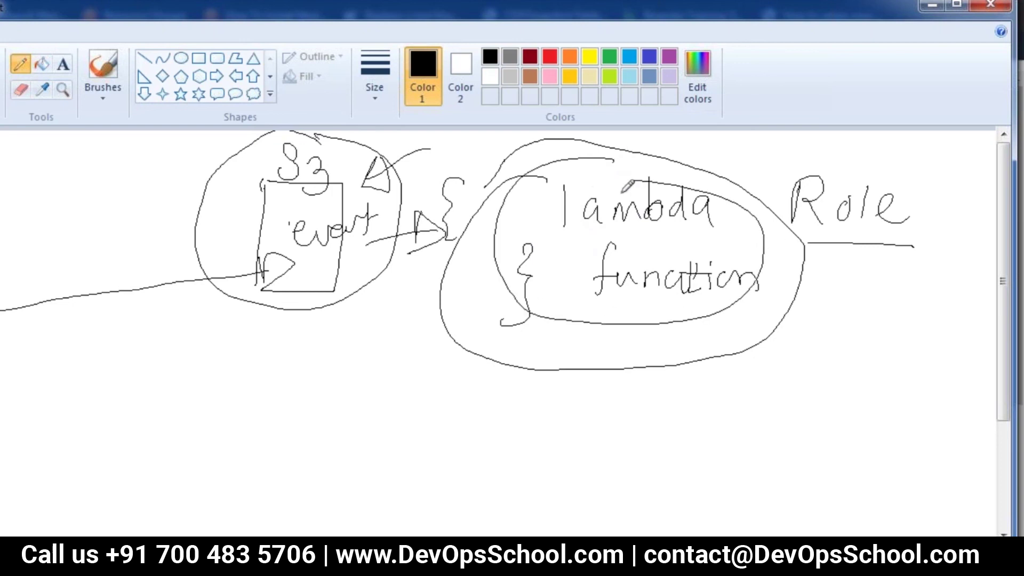
mouse_move(851, 273)
left_mouse_down()
mouse_move(813, 328)
mouse_move(816, 346)
mouse_move(843, 361)
left_mouse_up()
mouse_move(845, 293)
left_mouse_down()
mouse_move(786, 343)
mouse_move(869, 302)
mouse_move(840, 292)
left_mouse_up()
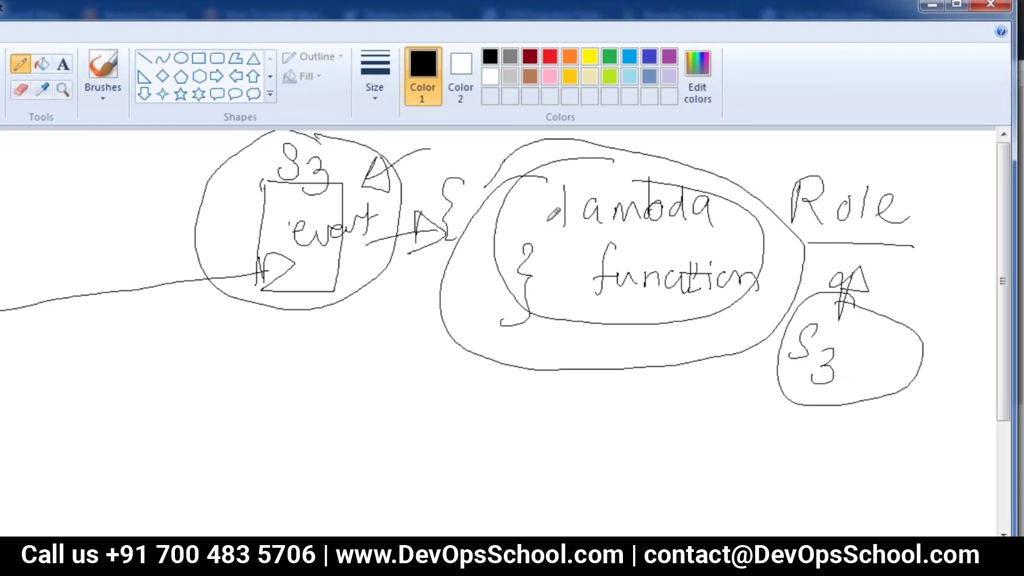
mouse_move(463, 178)
left_mouse_down()
mouse_move(439, 179)
mouse_move(454, 236)
left_mouse_up()
Switch to the IAM Roles page in the AWS console and start creating a new role
key("alt+Tab")
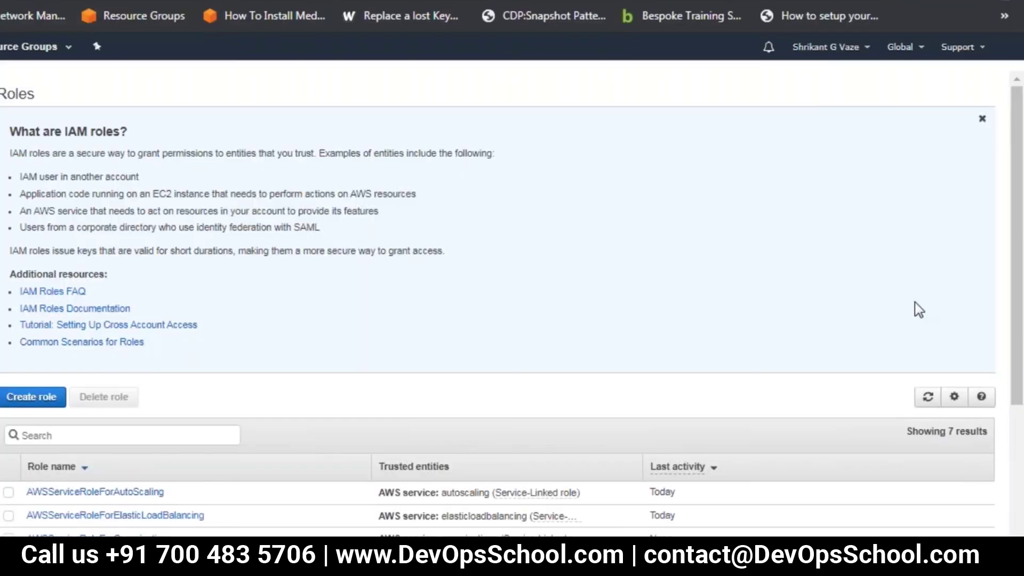
scroll(934, 325, "down", 5)
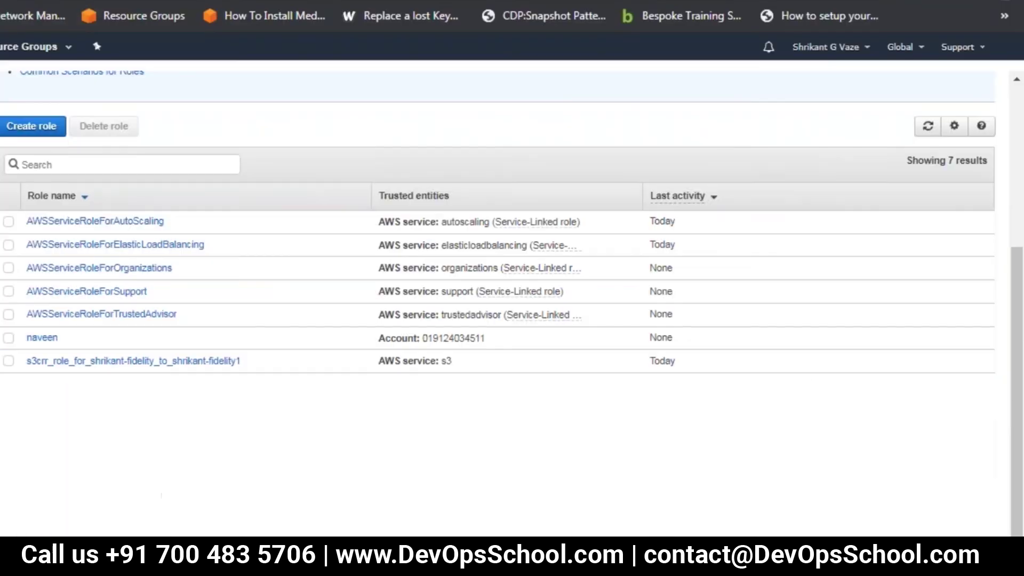
left_click(31, 126)
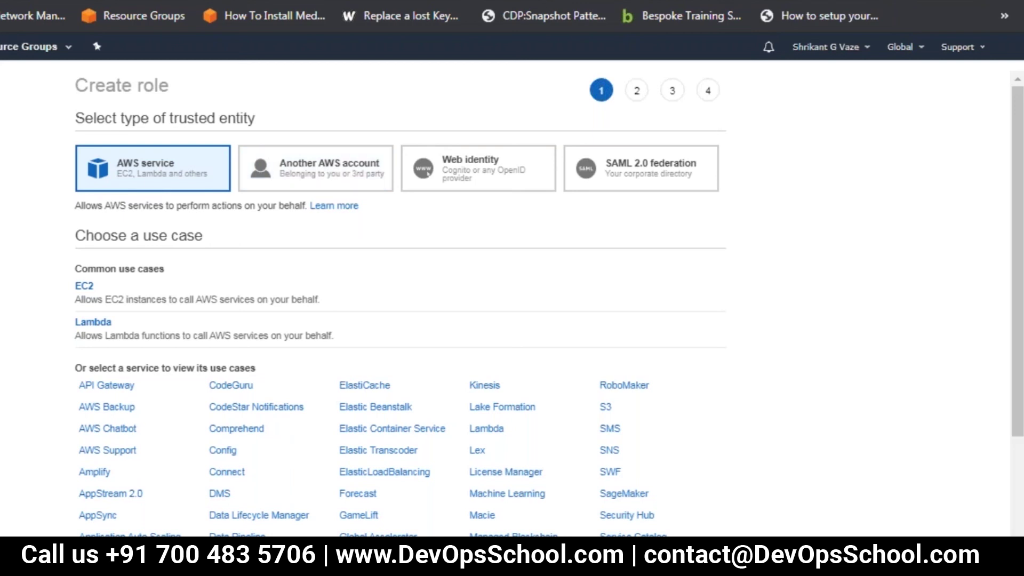
Switch to Paint and start a new blank picture in place of the Lambda–S3 sketch
key("alt+Tab")
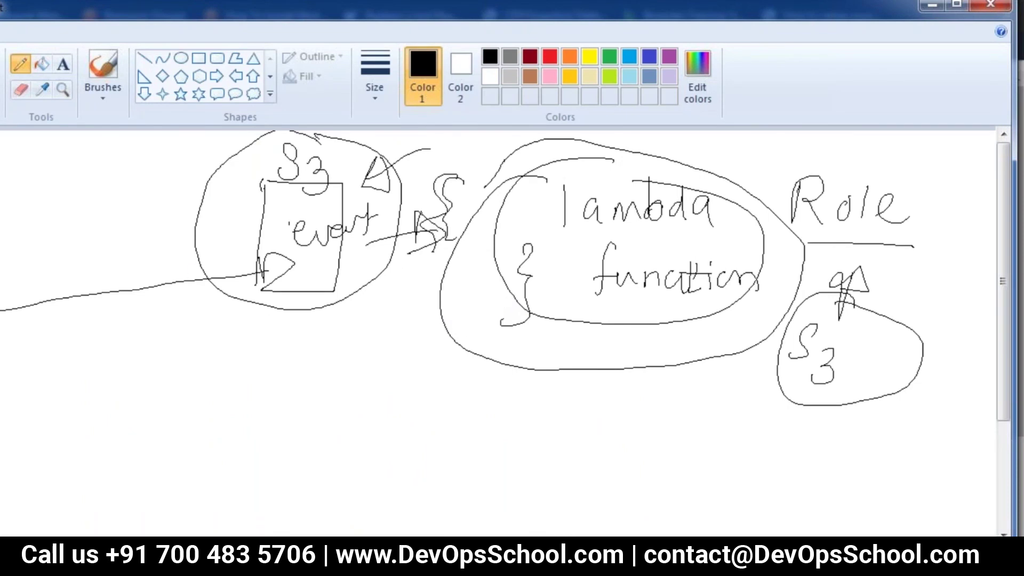
key("alt+f")
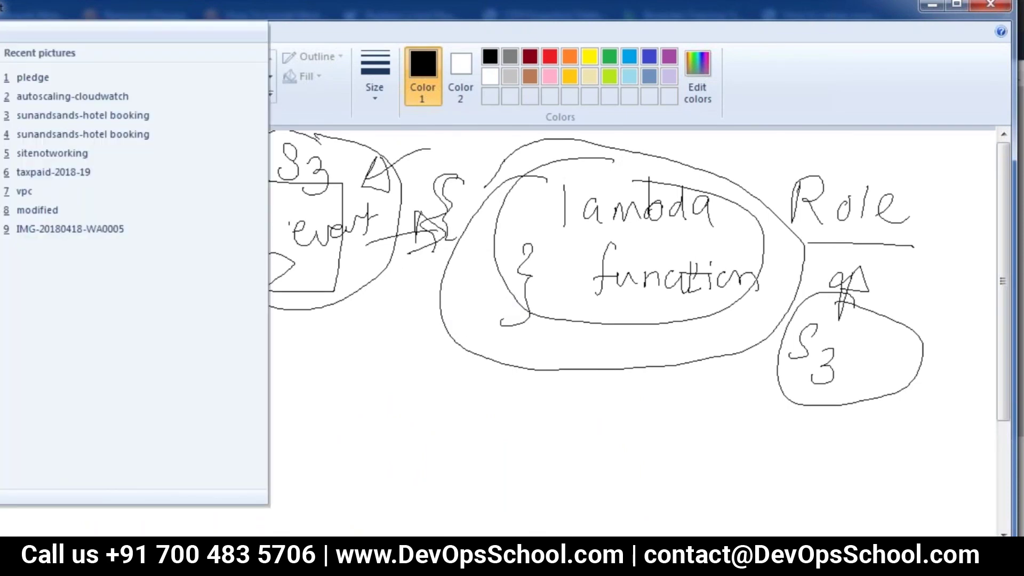
key("n")
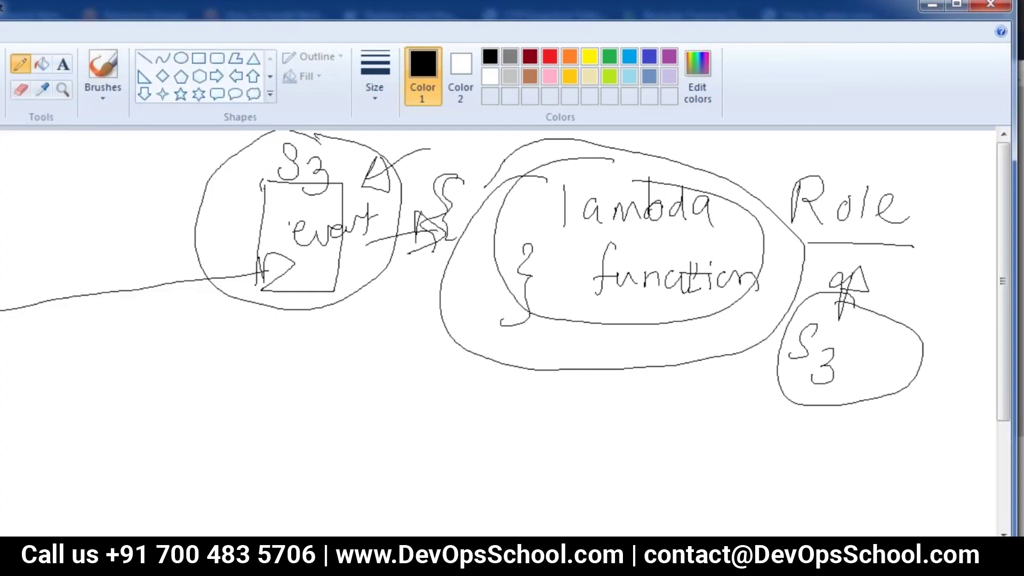
left_click(443, 304)
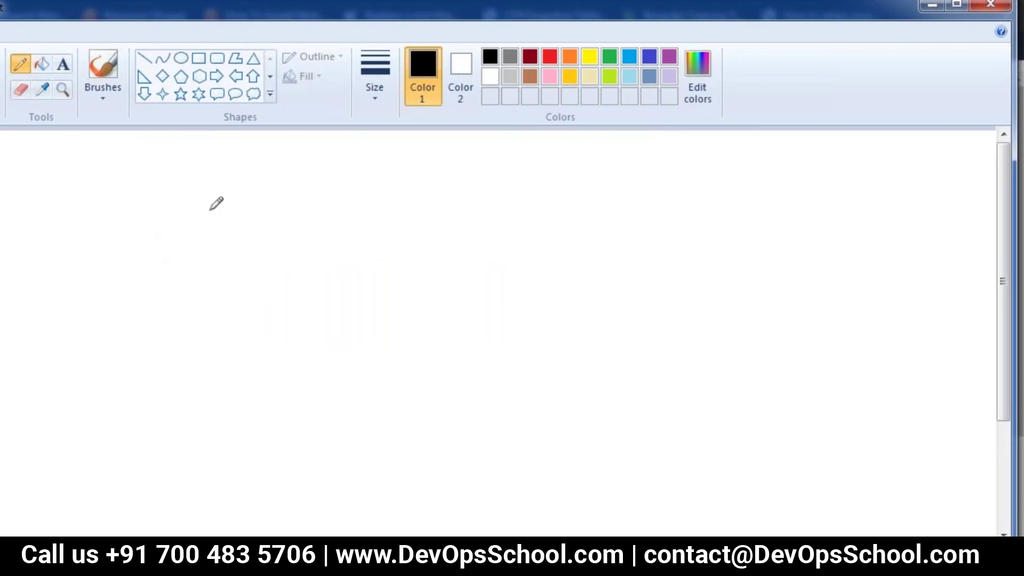
Sketch a box on the blank canvas and write "AWS account" above it
mouse_move(215, 193)
left_mouse_down()
mouse_move(210, 276)
mouse_move(296, 183)
mouse_move(224, 279)
left_mouse_up()
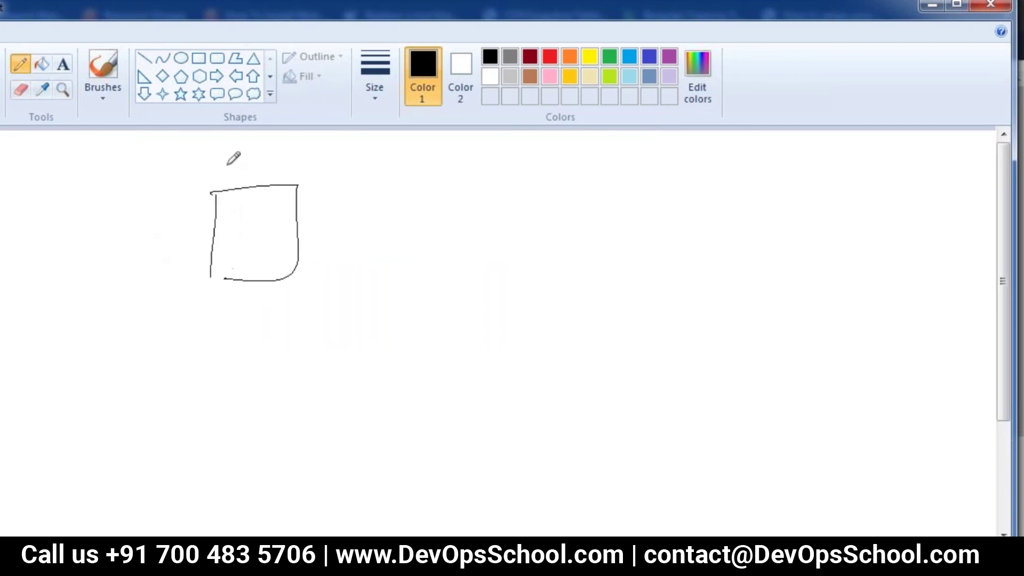
left_click_drag(220, 187, 237, 176)
mouse_move(219, 168)
left_mouse_down()
mouse_move(266, 155)
mouse_move(272, 176)
mouse_move(398, 169)
left_mouse_up()
left_click_drag(392, 160, 405, 157)
Sketch a second box well to the right of the first and write "AWS Account" above it
mouse_move(654, 212)
left_mouse_down()
mouse_move(649, 274)
mouse_move(741, 189)
mouse_move(649, 273)
left_mouse_up()
mouse_move(662, 179)
left_mouse_down()
mouse_move(673, 147)
mouse_move(687, 172)
left_mouse_up()
mouse_move(665, 169)
left_mouse_down()
mouse_move(715, 155)
mouse_move(717, 169)
mouse_move(774, 174)
left_mouse_up()
left_click_drag(714, 155, 733, 169)
mouse_move(794, 163)
left_mouse_down()
mouse_move(784, 173)
mouse_move(848, 176)
mouse_move(854, 159)
left_mouse_up()
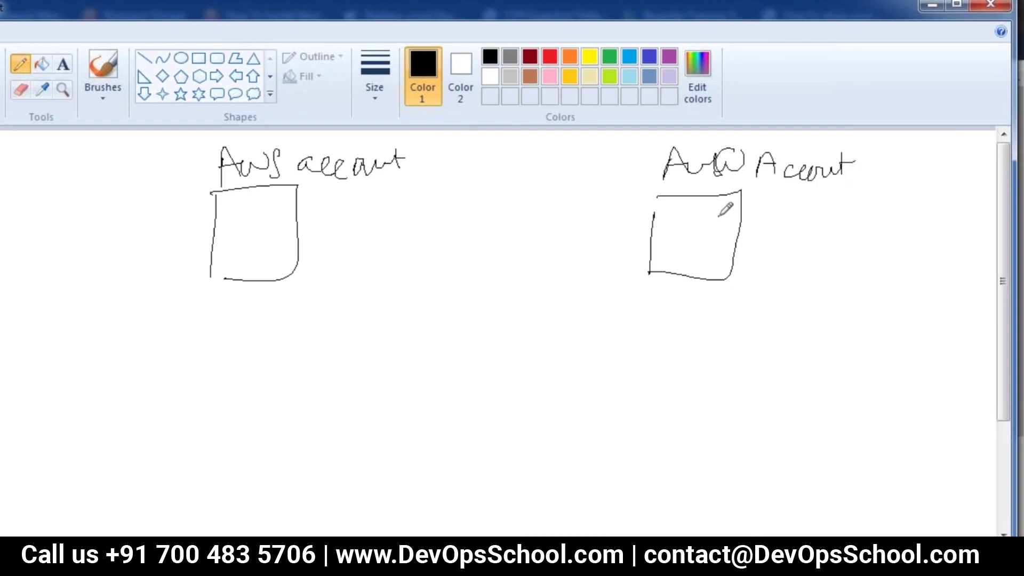
Draw a small double-outlined box labelled "S3" inside the second account, and write the user's name in the first account box
left_click_drag(702, 210, 695, 247)
left_click_drag(704, 210, 700, 247)
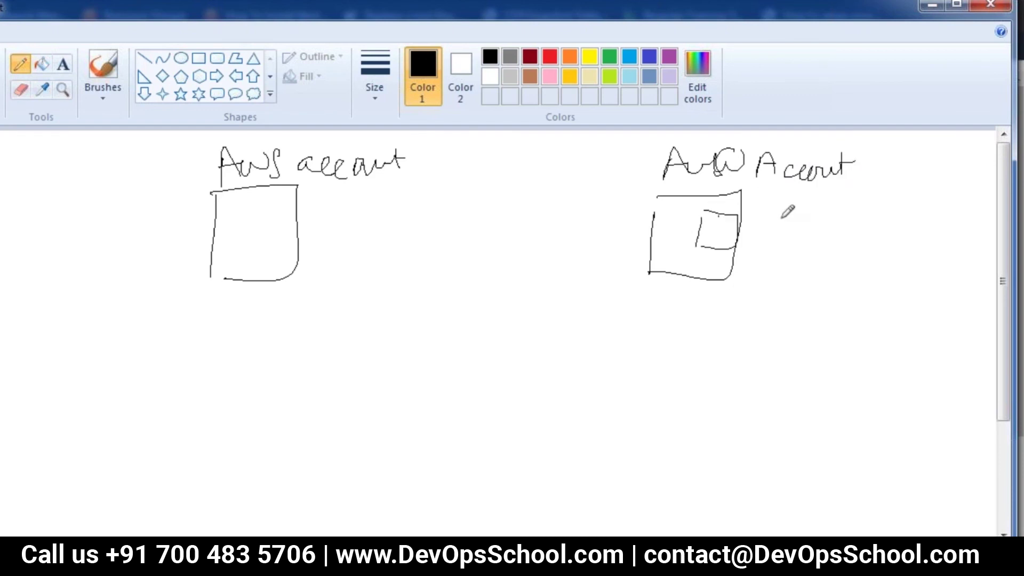
left_click_drag(769, 213, 749, 238)
mouse_move(764, 230)
left_mouse_down()
mouse_move(783, 244)
mouse_move(762, 256)
left_mouse_up()
left_click_drag(697, 212, 696, 251)
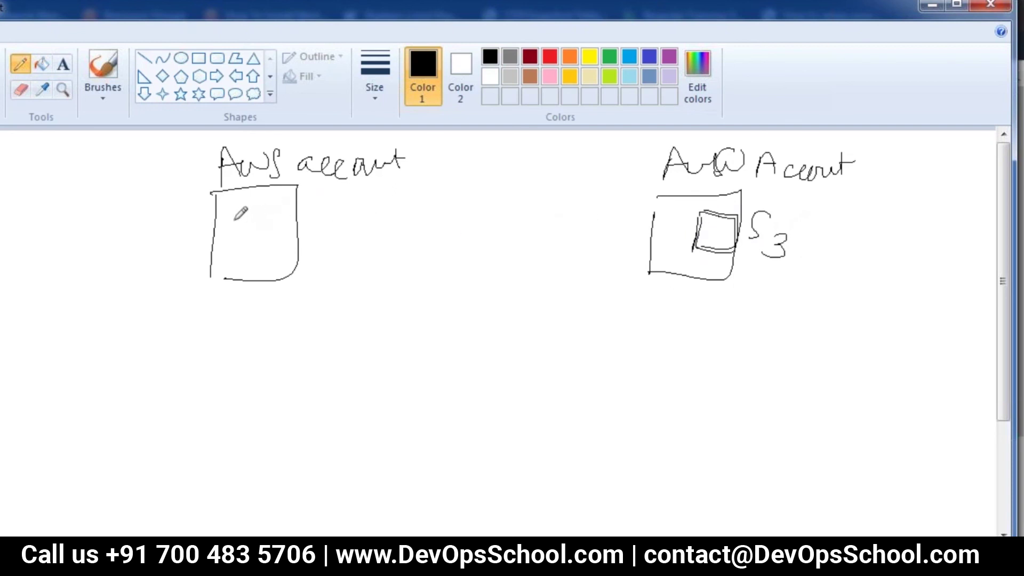
mouse_move(240, 215)
left_mouse_down()
mouse_move(219, 247)
mouse_move(254, 246)
left_mouse_up()
mouse_move(256, 235)
left_mouse_down()
mouse_move(271, 245)
mouse_move(276, 227)
mouse_move(326, 237)
mouse_move(335, 221)
left_mouse_up()
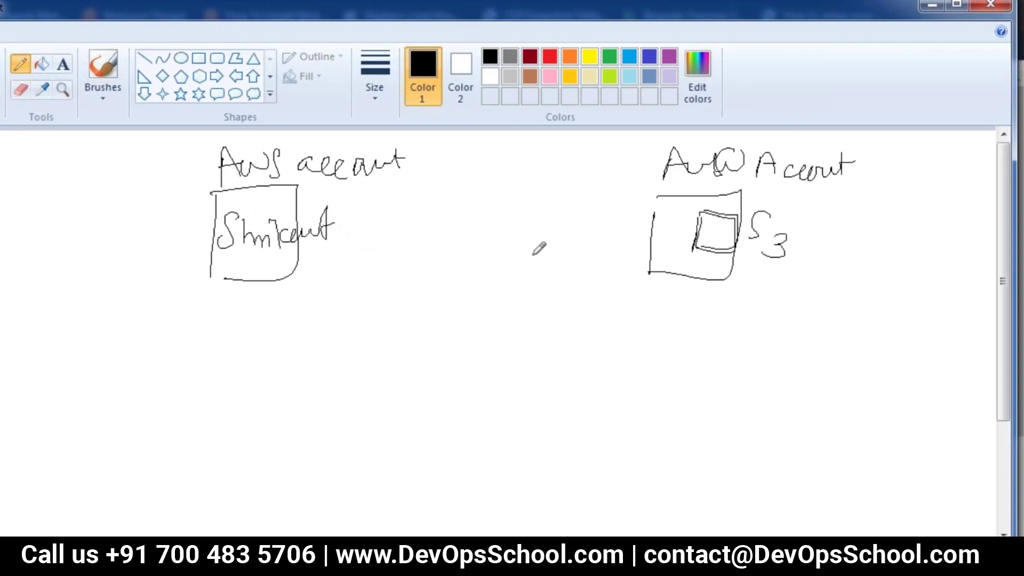
Circle both account boxes and draw an arrow from the middle of the canvas into the S3 box
mouse_move(755, 205)
left_mouse_down()
mouse_move(730, 177)
mouse_move(668, 318)
mouse_move(786, 291)
mouse_move(751, 190)
left_mouse_up()
left_click_drag(558, 216, 705, 235)
mouse_move(266, 189)
left_mouse_down()
mouse_move(201, 273)
mouse_move(247, 184)
left_mouse_up()
Write a circled "Role" between the accounts, with arrows to it from the first account and from below
mouse_move(320, 172)
left_mouse_down()
mouse_move(285, 216)
mouse_move(475, 236)
left_mouse_up()
left_click_drag(454, 196, 537, 198)
mouse_move(512, 143)
left_mouse_down()
mouse_move(451, 178)
mouse_move(557, 181)
mouse_move(536, 151)
left_mouse_up()
mouse_move(421, 316)
left_mouse_down()
mouse_move(469, 244)
mouse_move(499, 254)
mouse_move(456, 266)
left_mouse_up()
mouse_move(502, 160)
left_mouse_down()
mouse_move(535, 180)
mouse_move(528, 210)
left_mouse_up()
Write "policy S3 fullaccess" below the Role circle with an arrow pointing up to it
left_click_drag(493, 267, 493, 315)
left_click_drag(477, 272, 501, 275)
mouse_move(455, 333)
left_mouse_down()
mouse_move(454, 361)
mouse_move(492, 332)
mouse_move(514, 339)
mouse_move(523, 375)
left_mouse_up()
mouse_move(582, 332)
left_mouse_down()
mouse_move(555, 362)
mouse_move(587, 353)
mouse_move(569, 381)
left_mouse_up()
mouse_move(610, 323)
left_mouse_down()
mouse_move(600, 371)
mouse_move(633, 366)
mouse_move(678, 337)
mouse_move(699, 354)
mouse_move(740, 350)
mouse_move(754, 365)
mouse_move(779, 345)
left_mouse_up()
Reinforce the arrow into Role, circle Role again, and draw a curved arrow from it to the S3 box
mouse_move(394, 230)
left_mouse_down()
mouse_move(414, 231)
mouse_move(295, 191)
mouse_move(338, 234)
mouse_move(448, 216)
mouse_move(419, 237)
left_mouse_up()
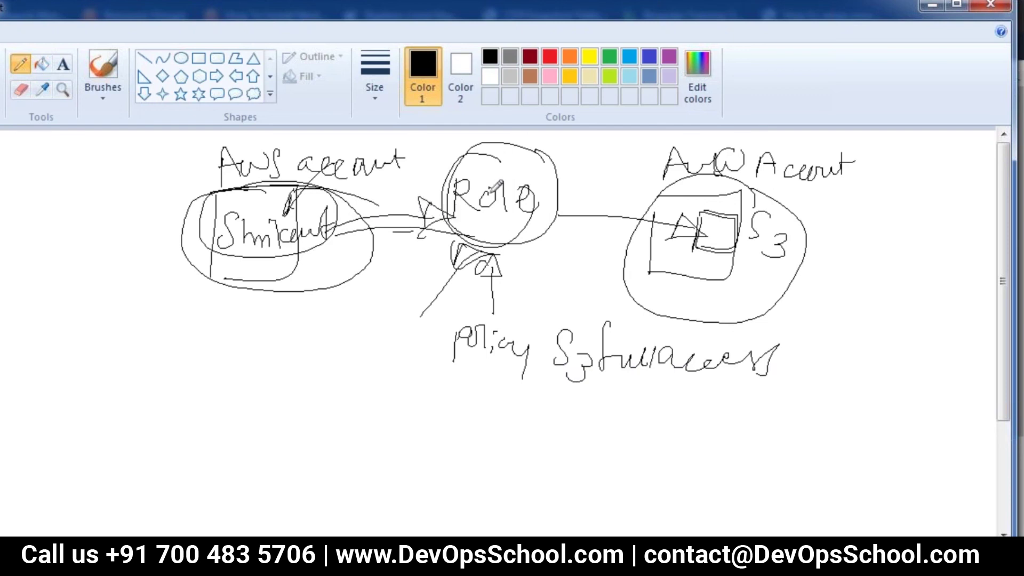
mouse_move(496, 179)
left_mouse_down()
mouse_move(501, 191)
mouse_move(634, 193)
mouse_move(682, 228)
left_mouse_up()
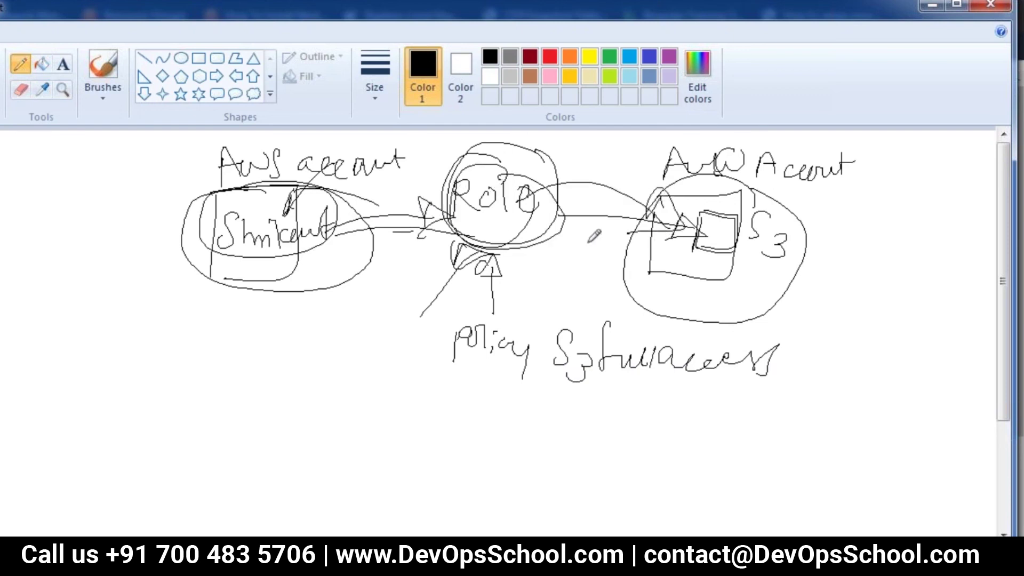